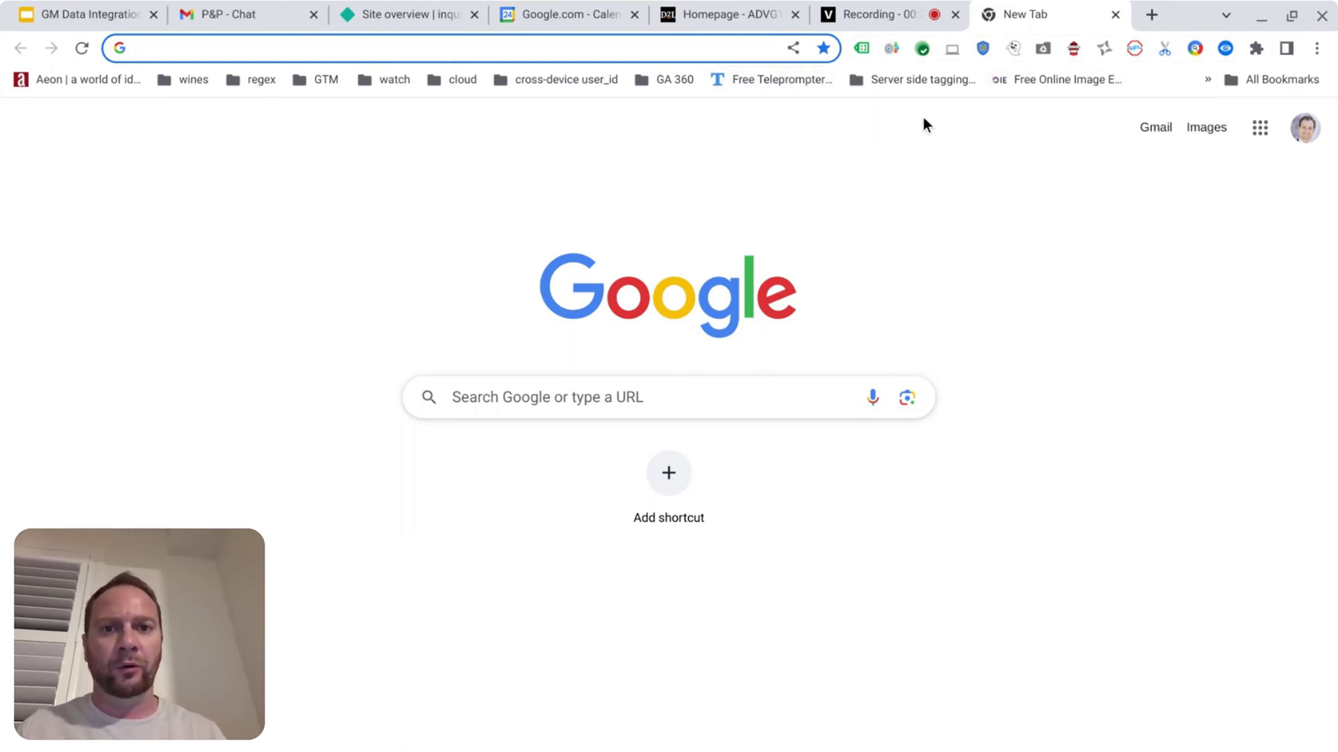
- Go to gmail.com in a new Incognito window
click(1314, 49)
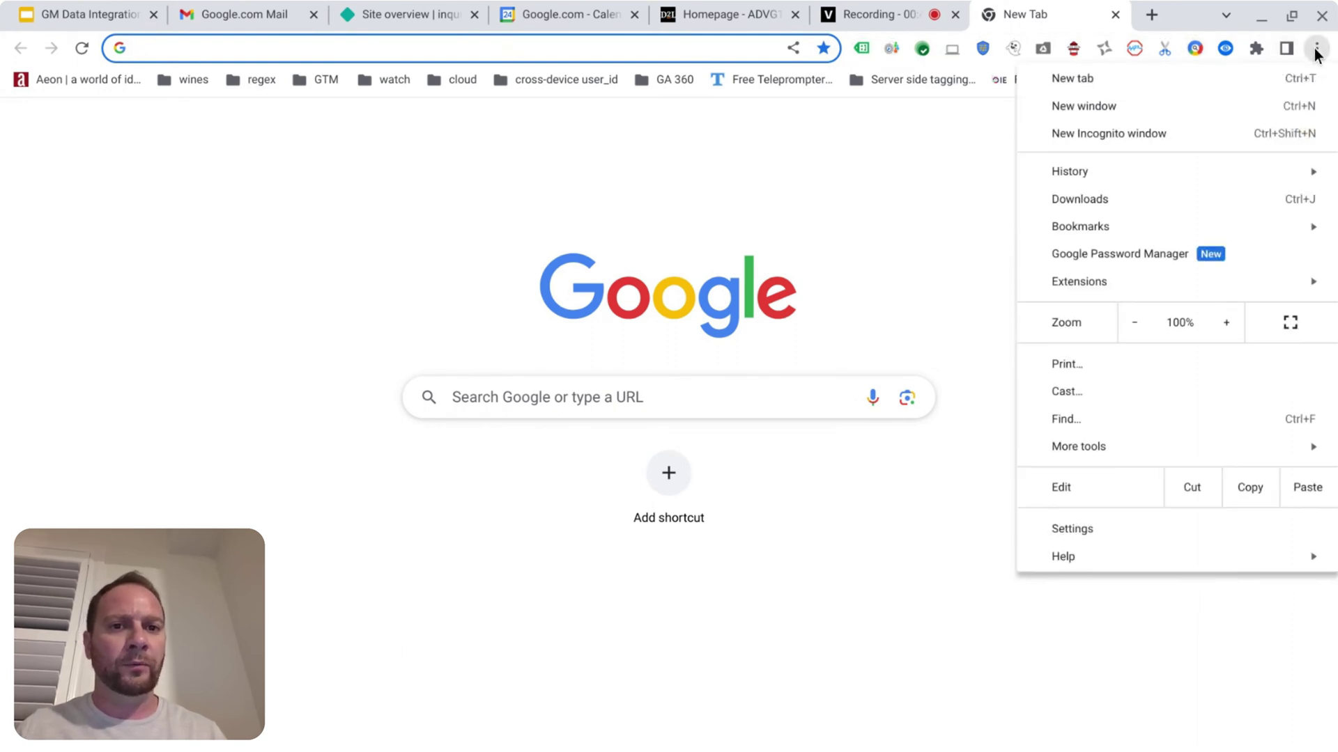
click(1211, 135)
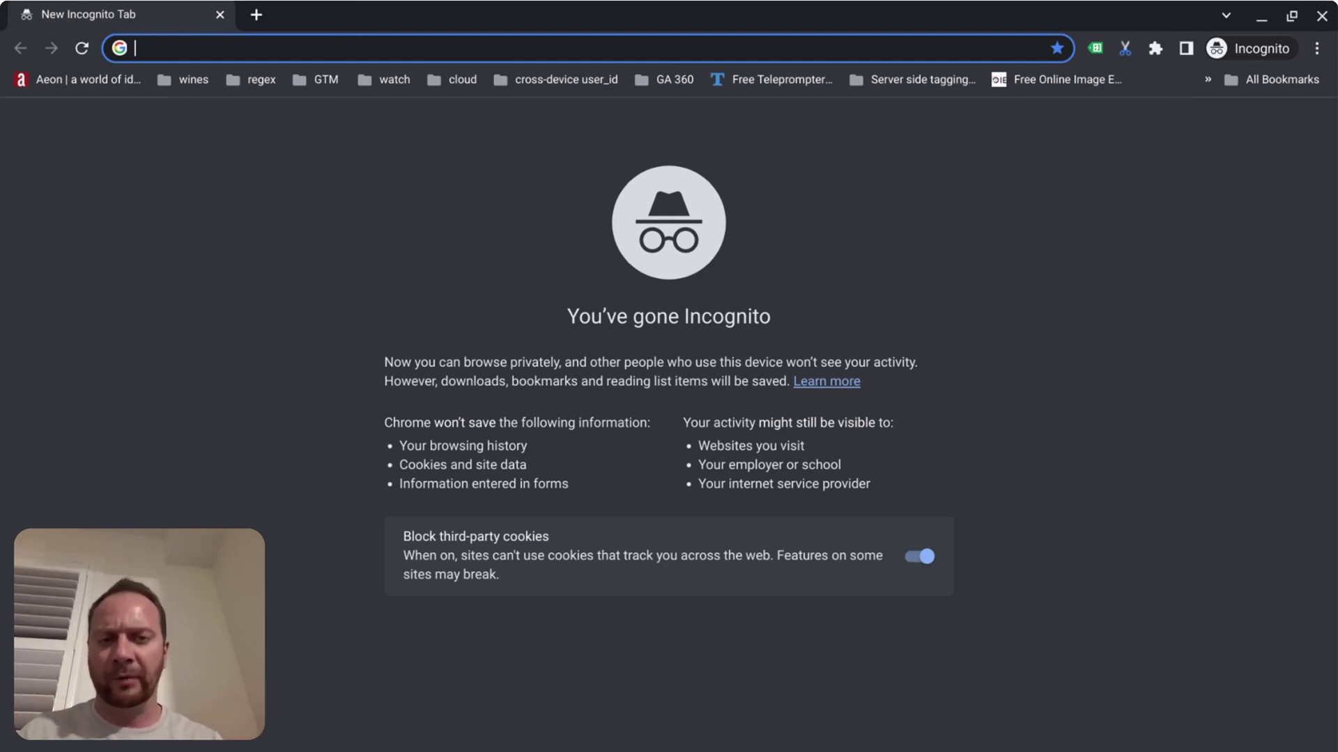
text(gmail.com)
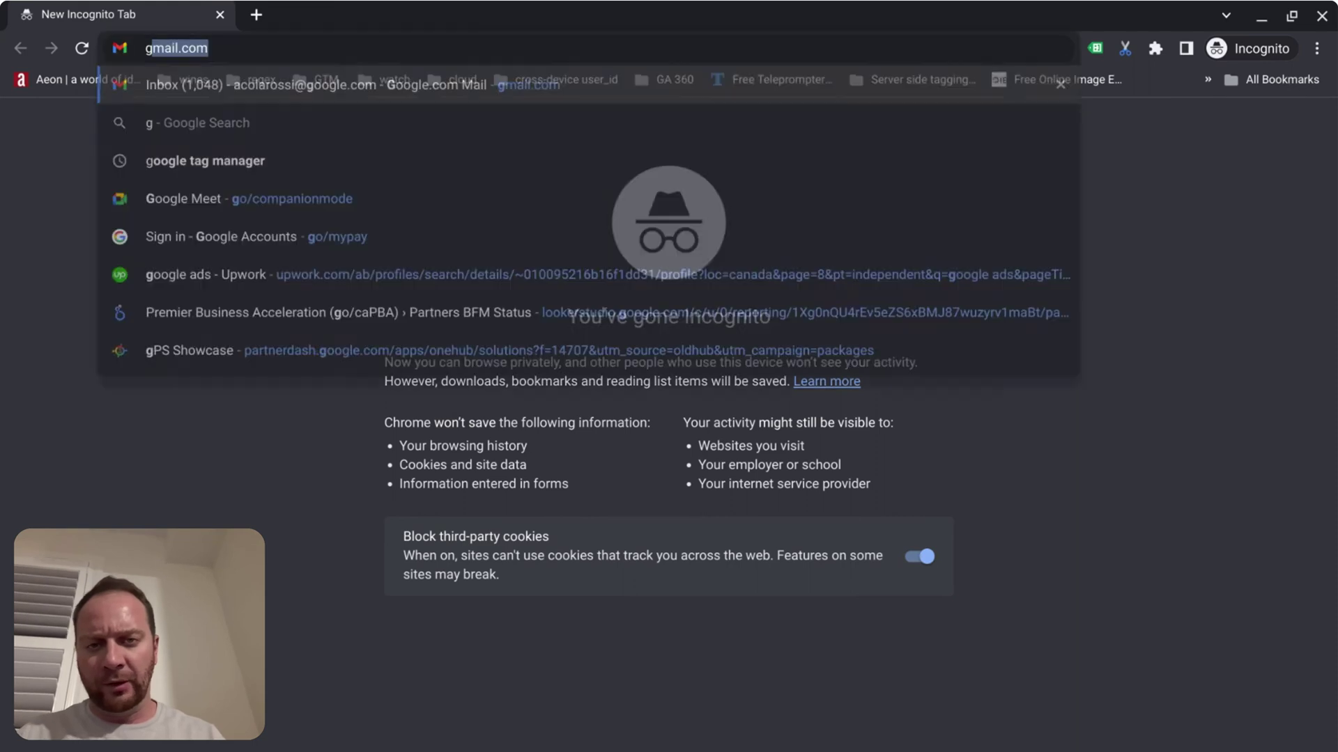
key(Return)
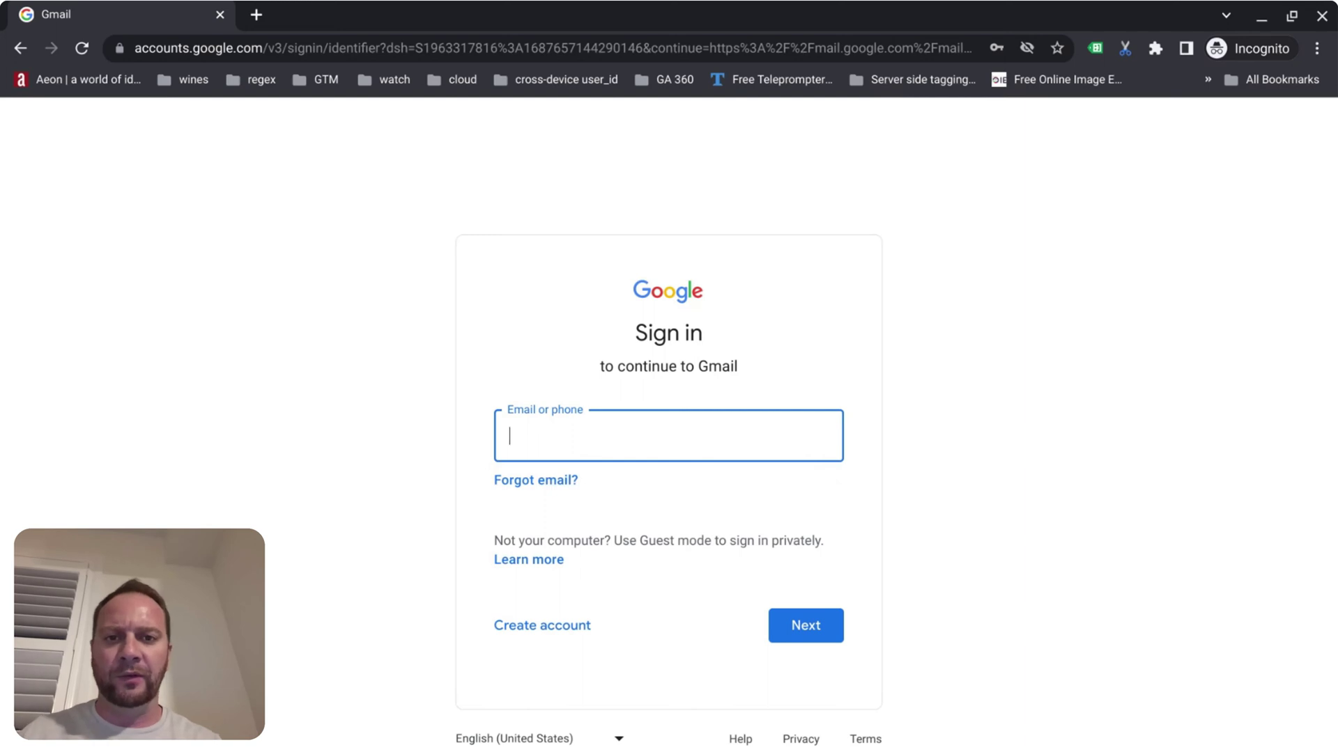
- Start a personal-use Google account and enter the user's first and last name
click(573, 626)
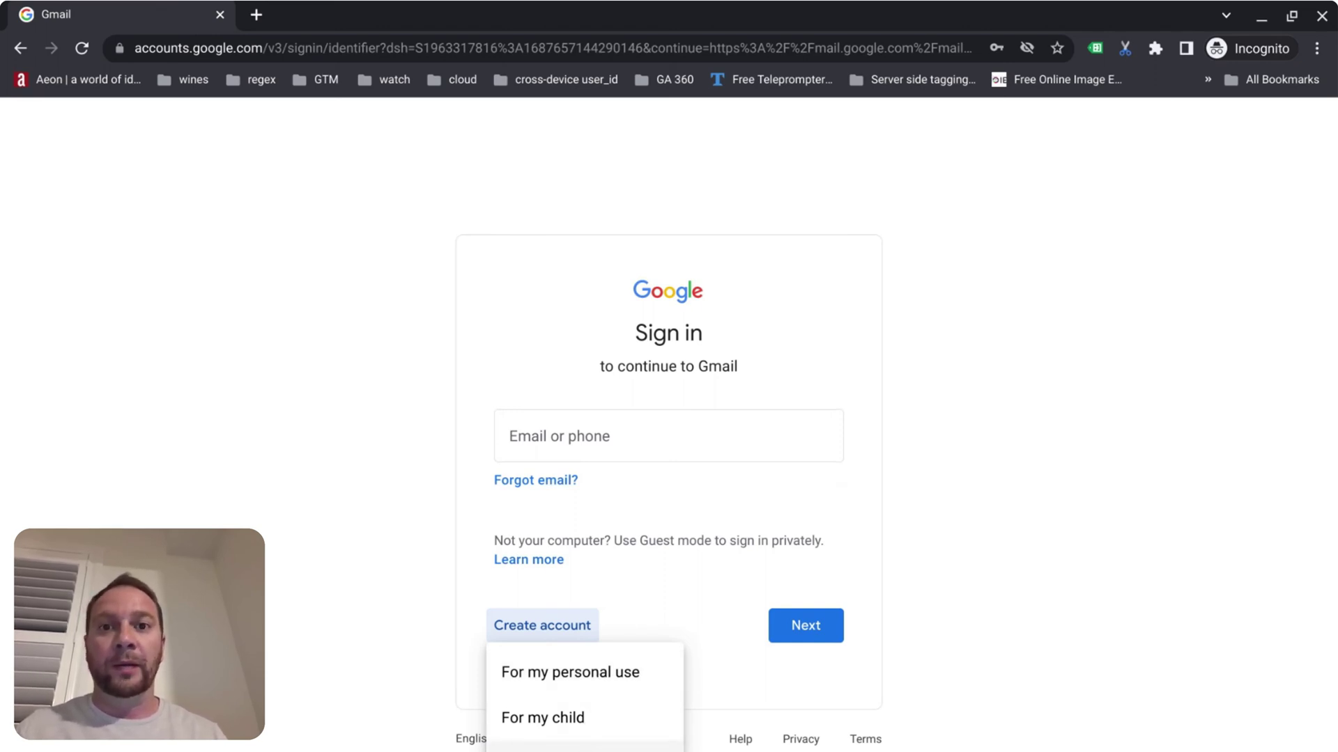
click(620, 675)
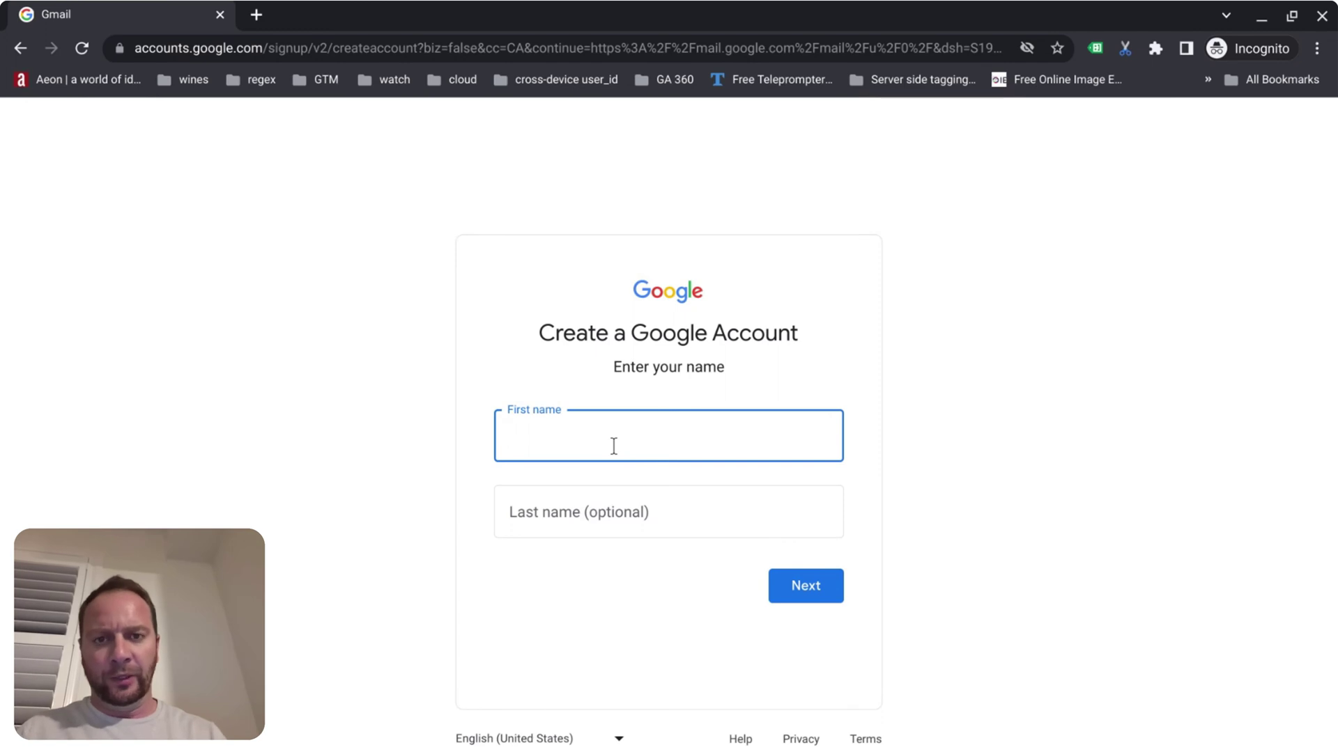
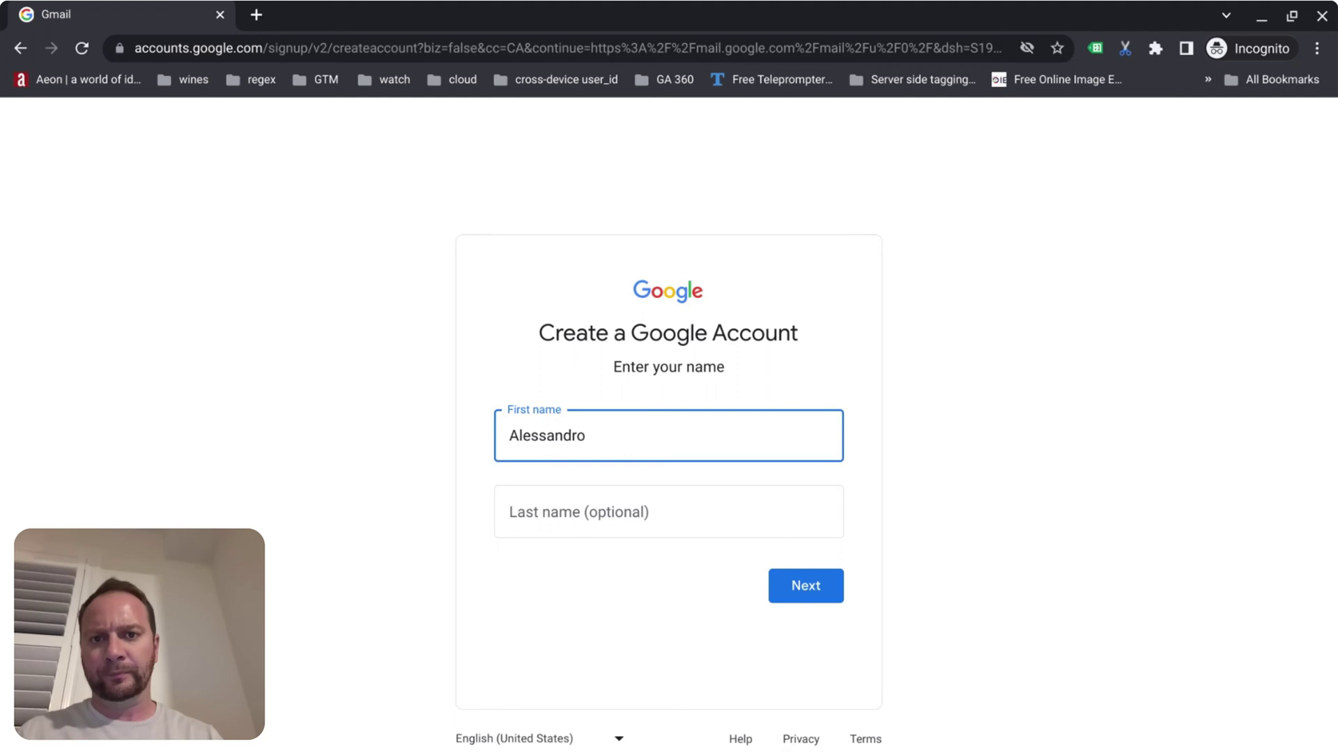
key(Tab)
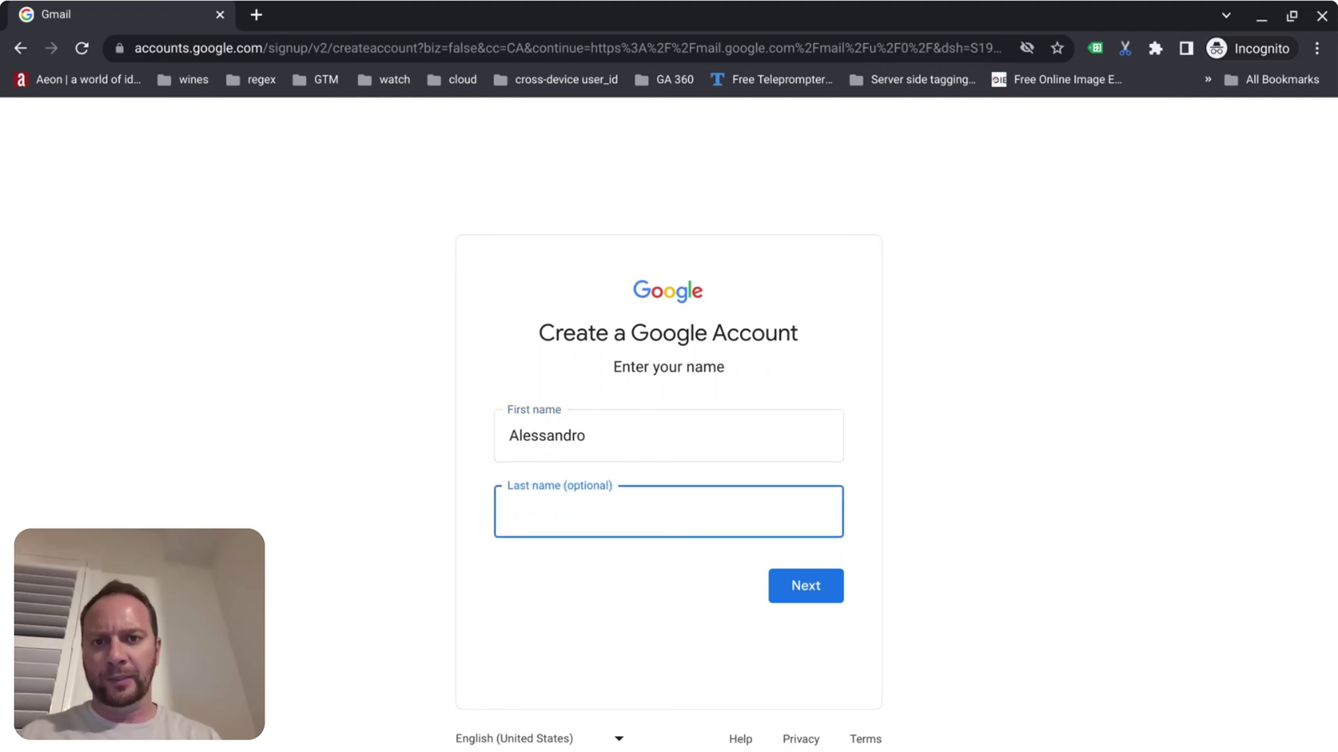
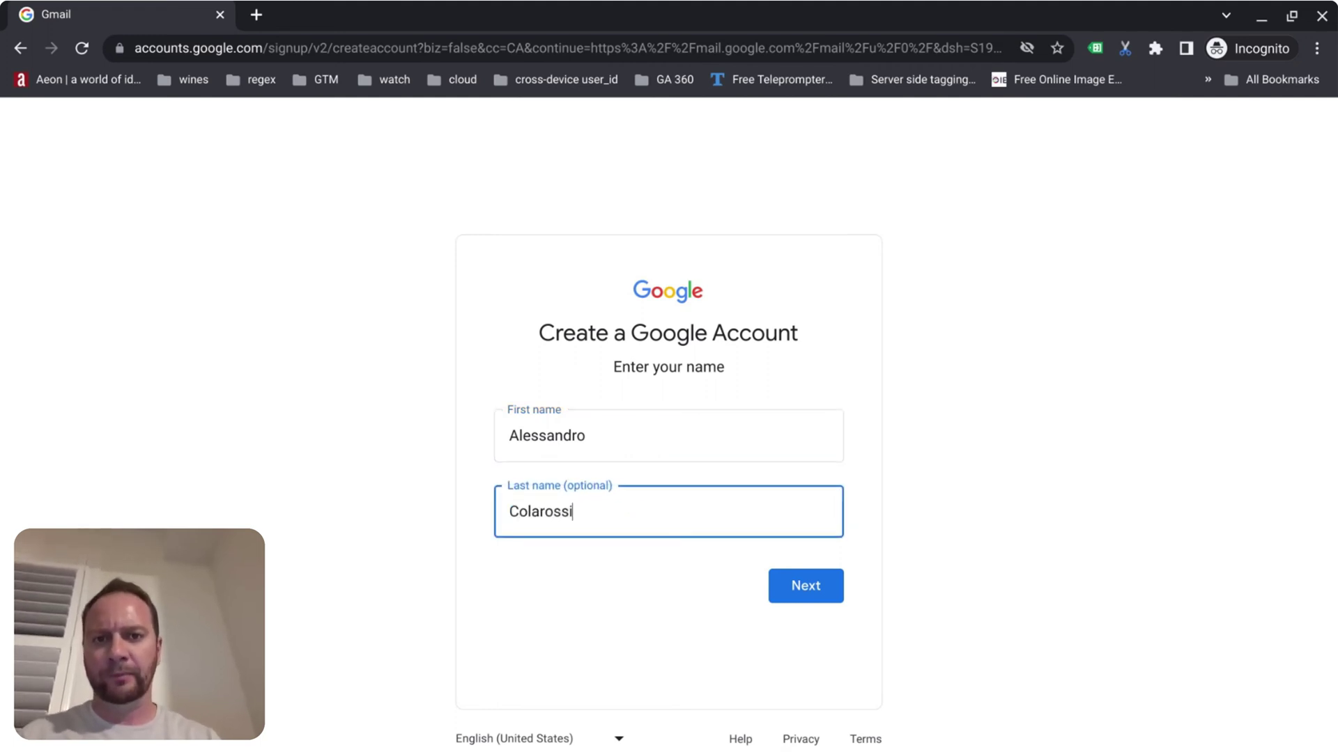
- Submit the name, enter birthday February 5, 1920 and gender Male, and continue
click(814, 588)
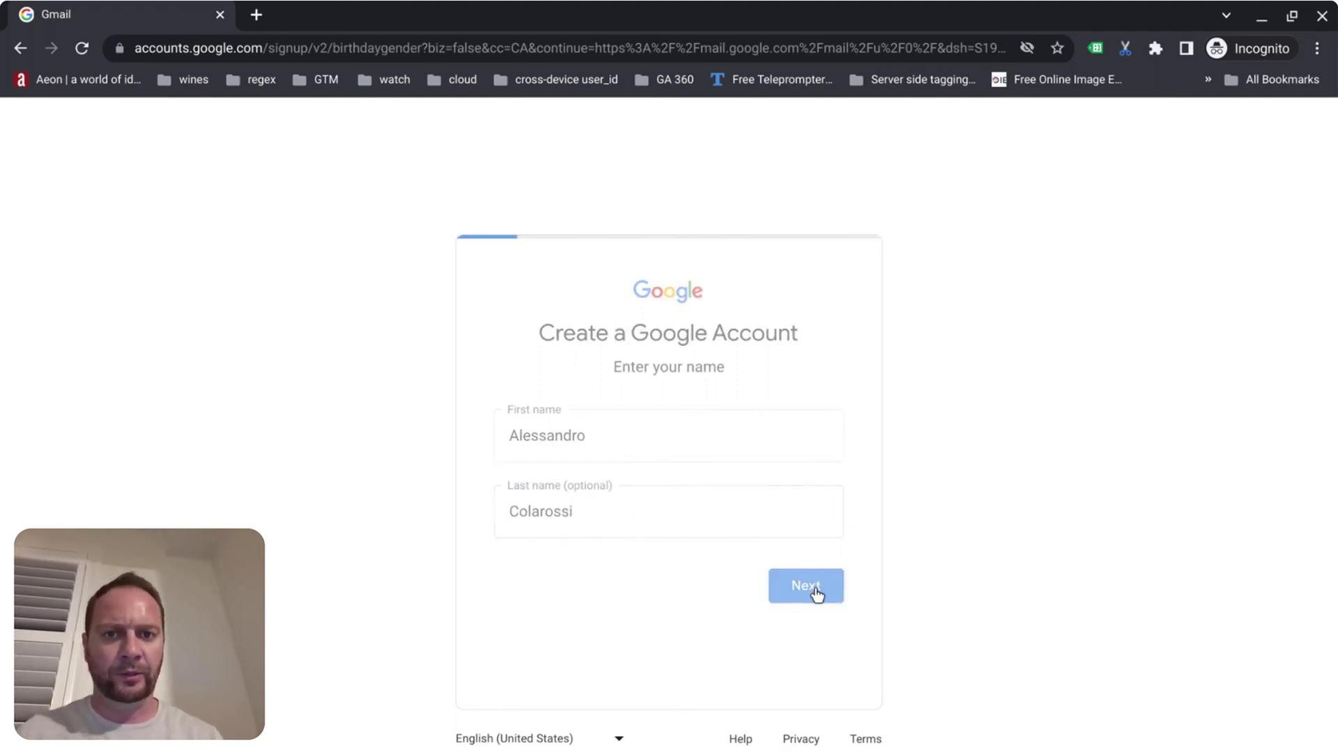
click(568, 443)
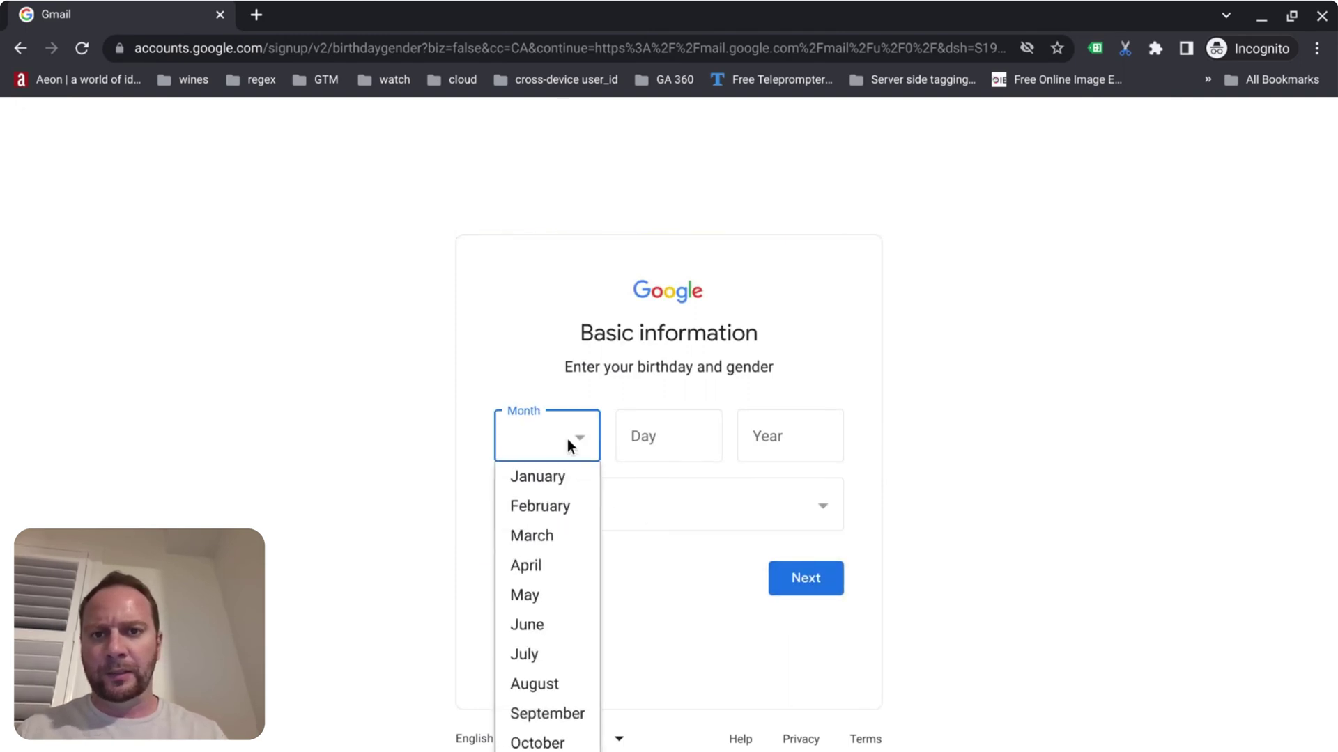
click(555, 505)
click(677, 422)
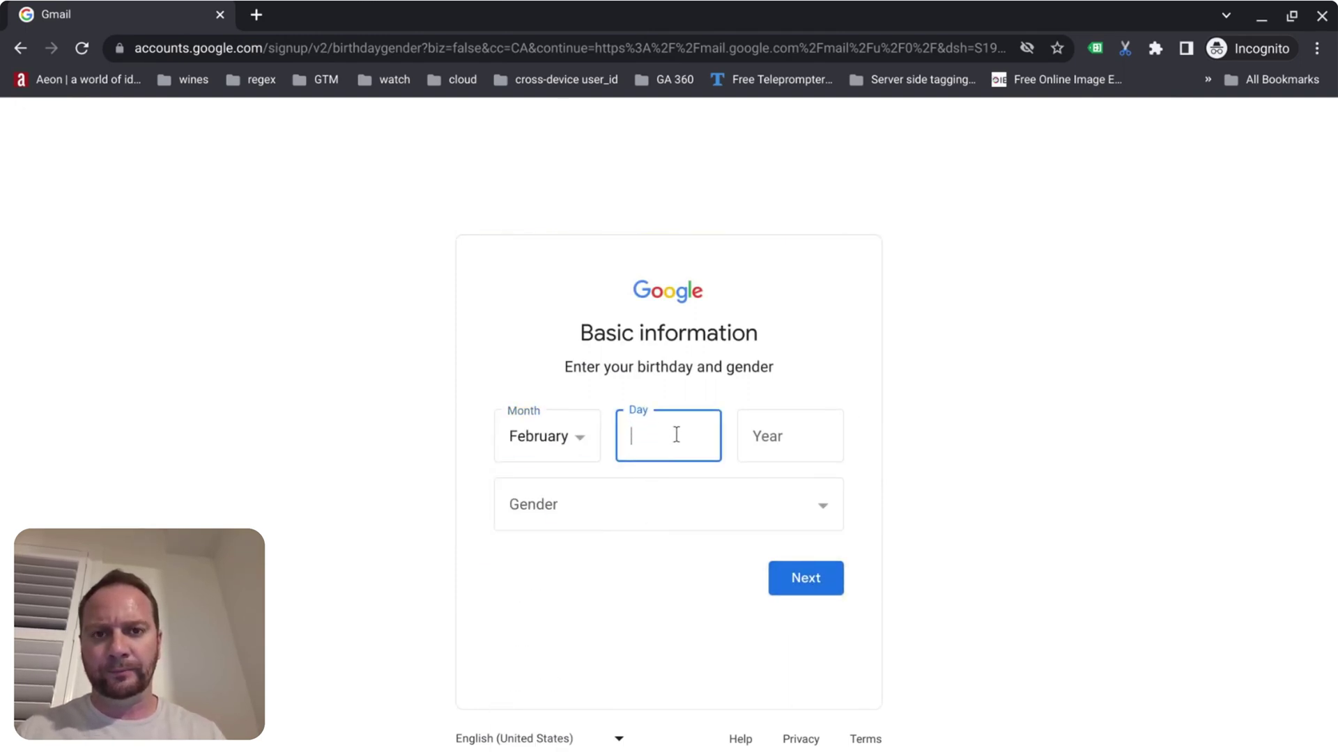
text(5)
click(805, 438)
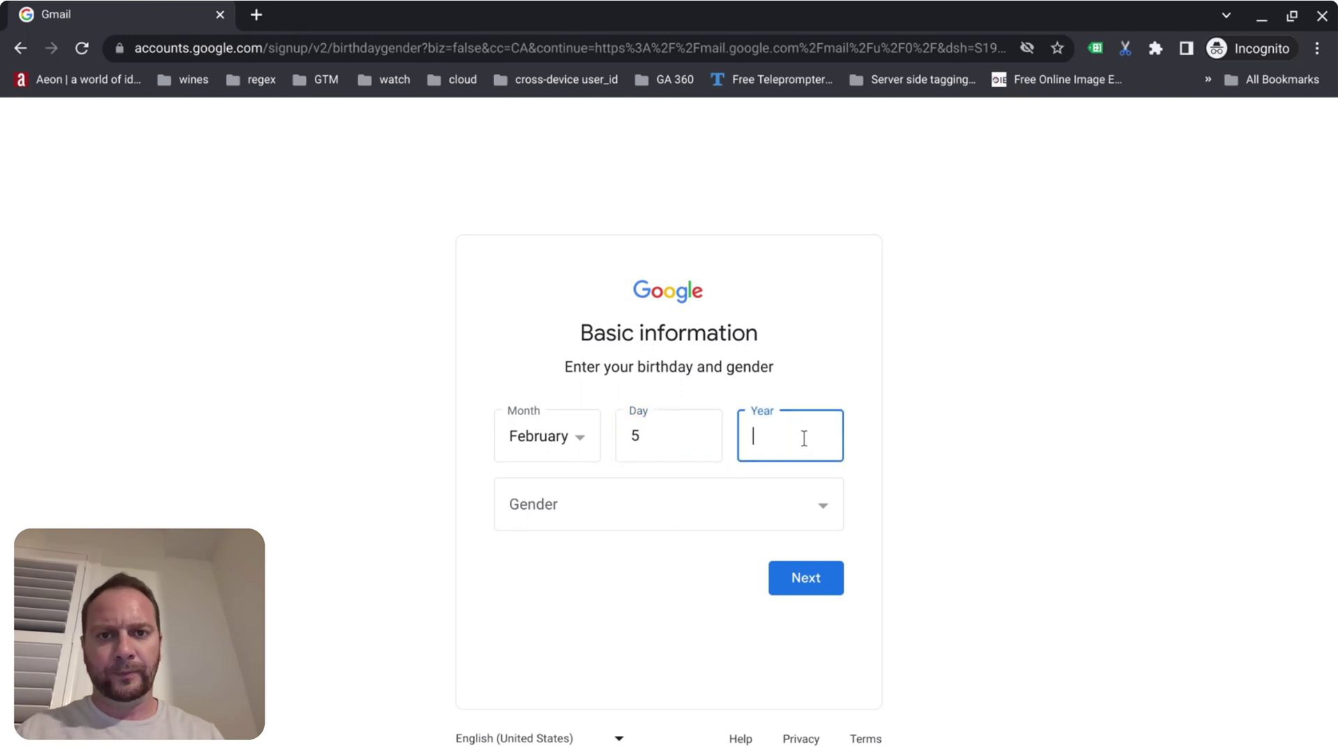
text(1920)
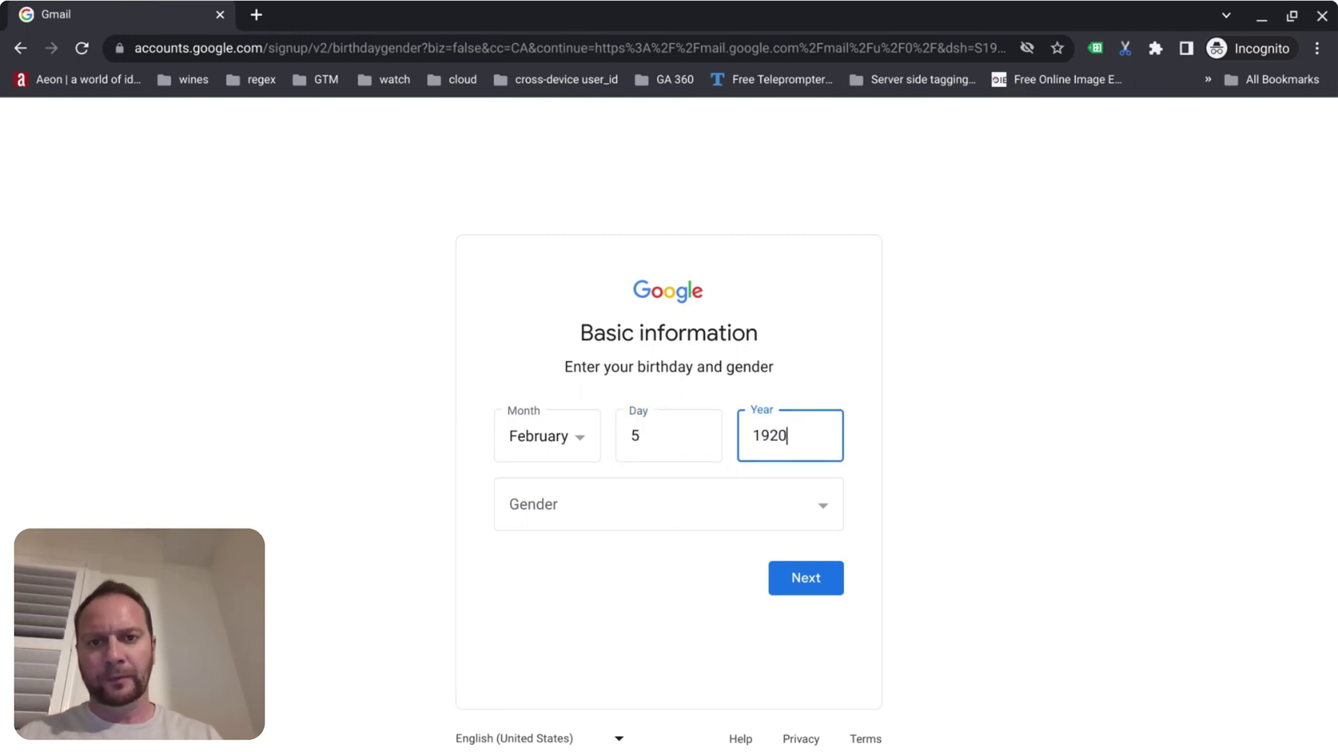
click(798, 506)
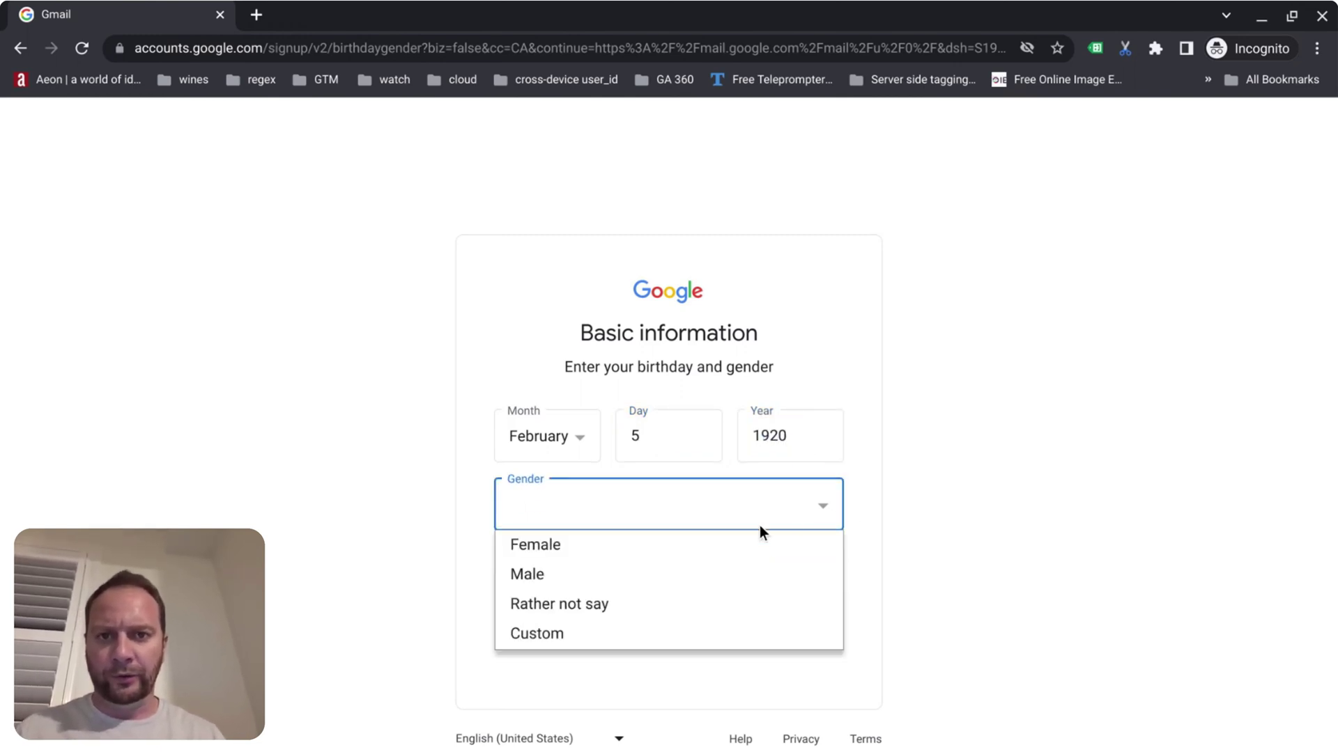
click(706, 570)
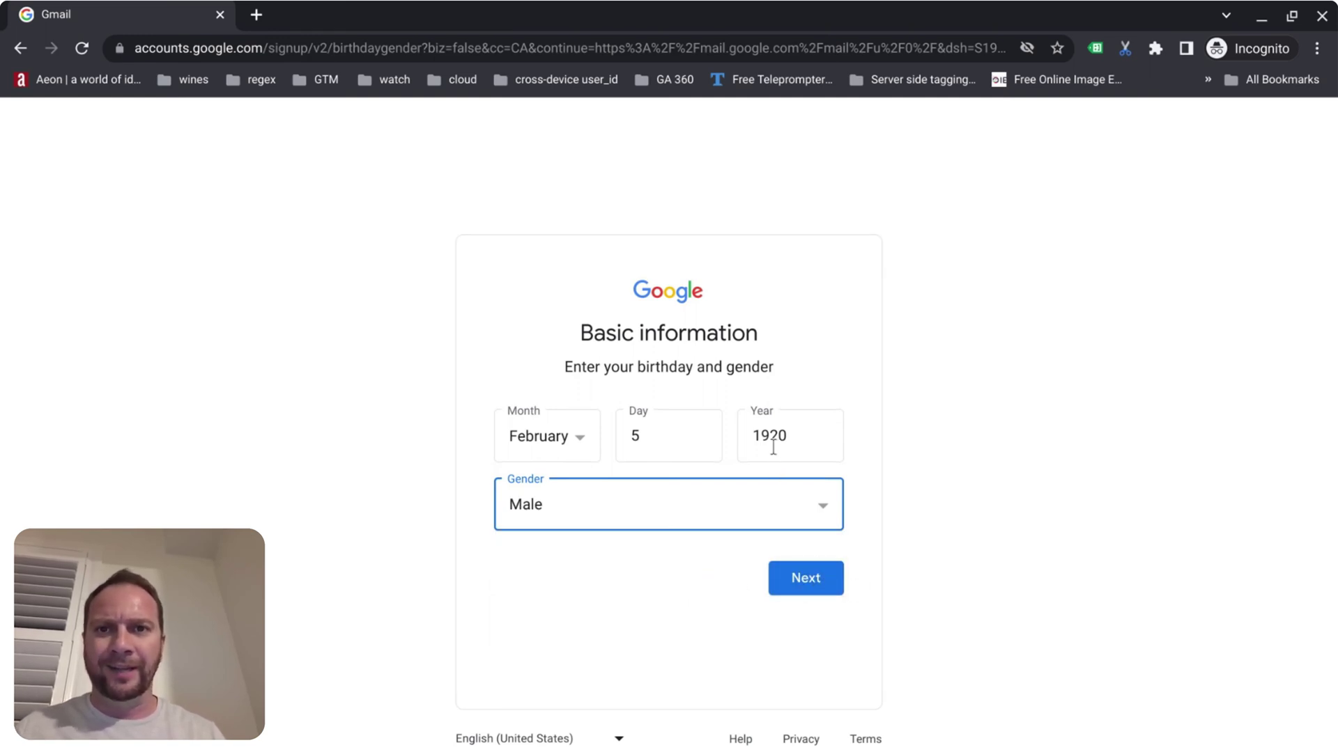
click(805, 584)
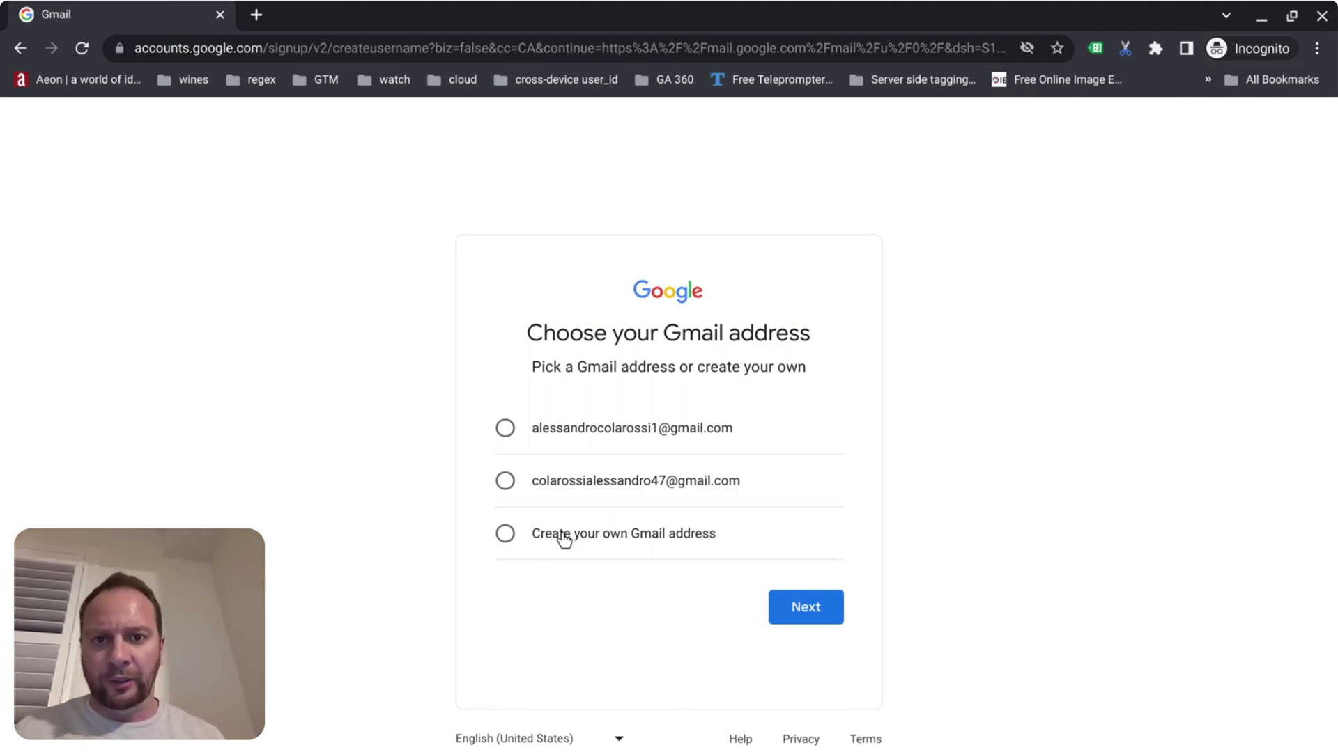
- Choose a custom Gmail address, enter a username built from the user's name, and submit it
click(562, 540)
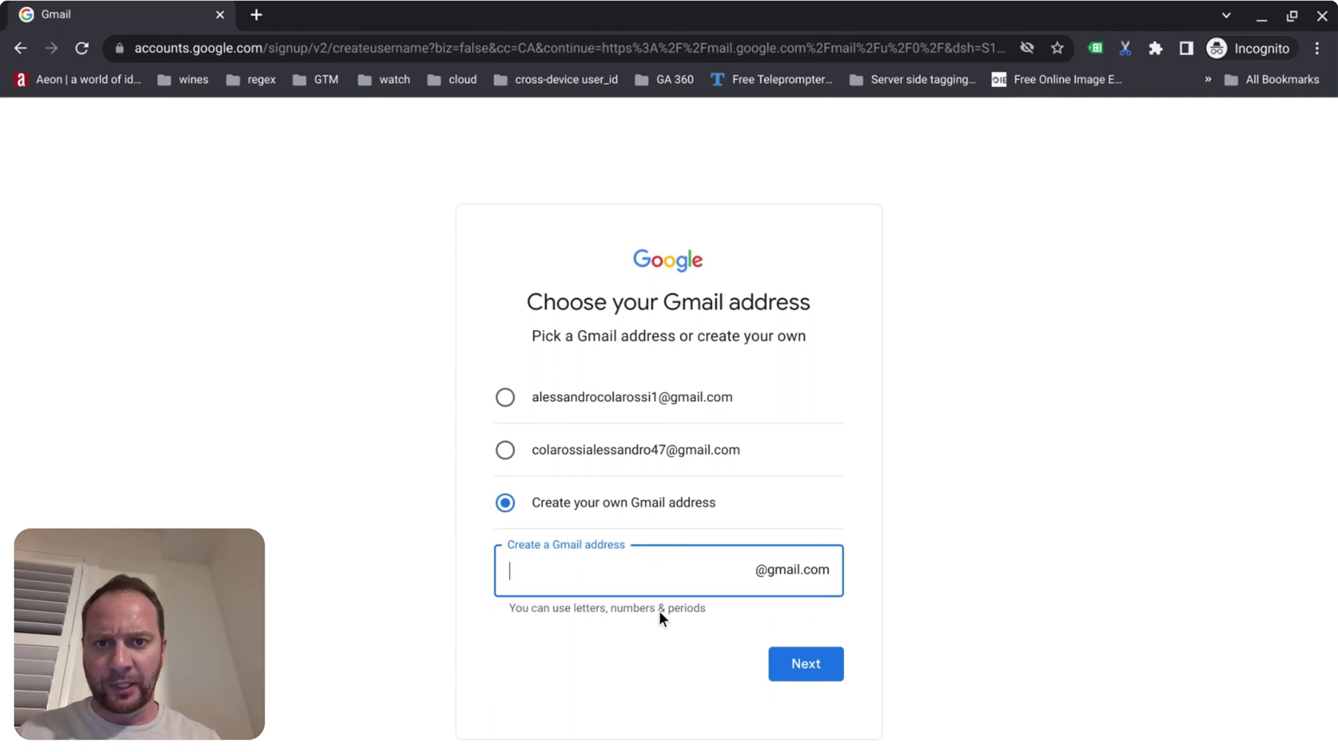
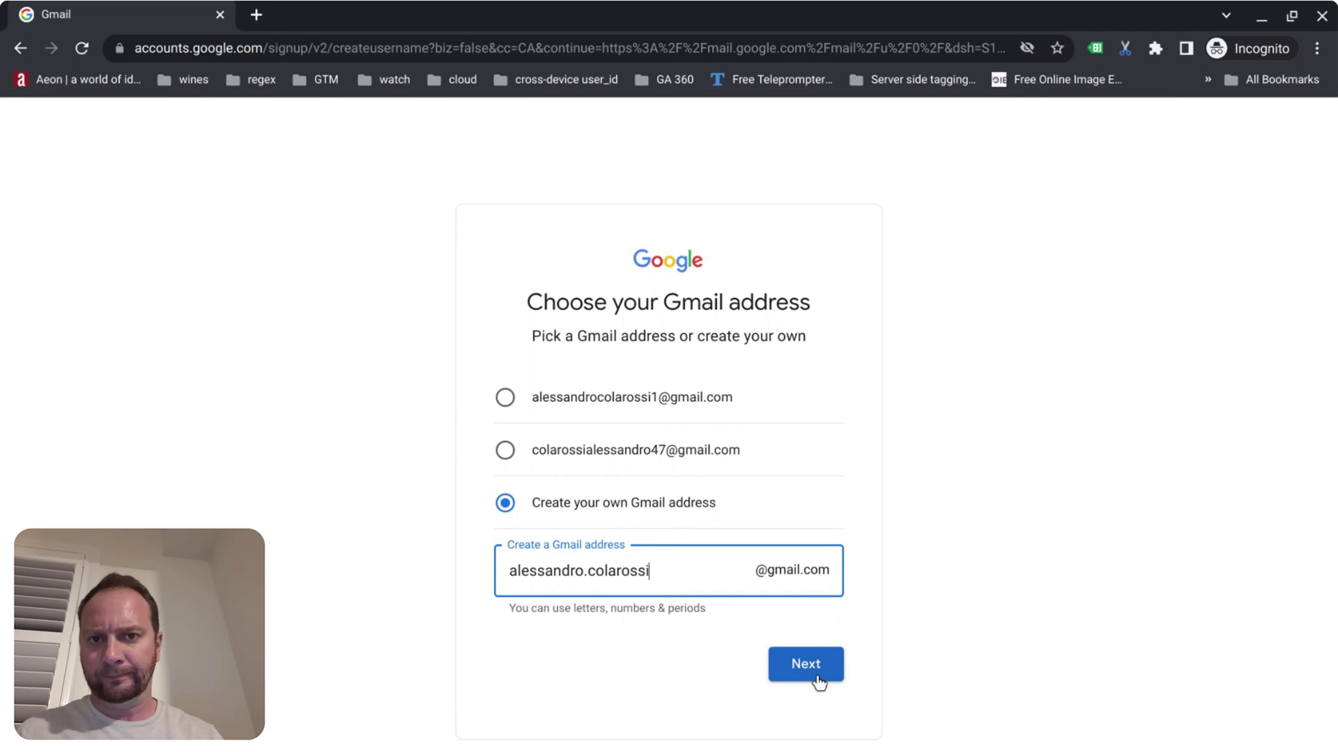
click(818, 682)
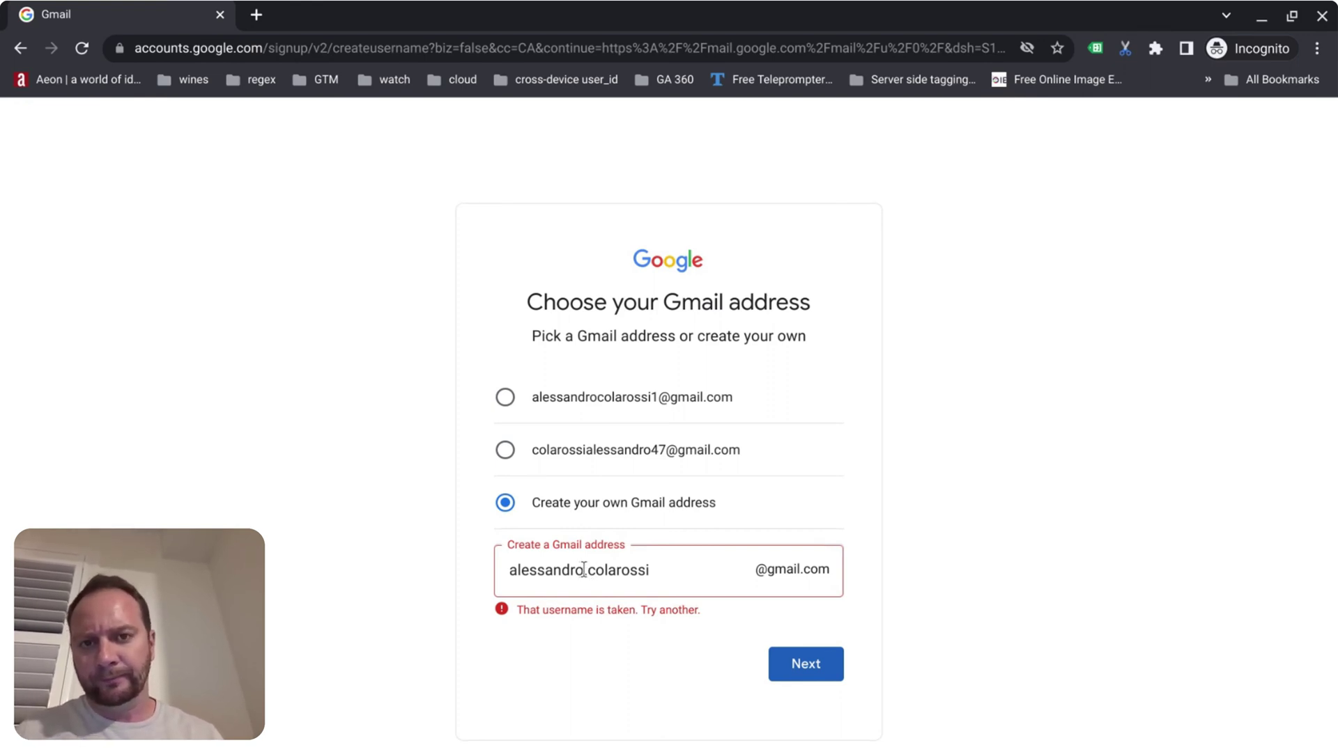
- Clear the taken username and retype a full-name version of it
drag(584, 570, 521, 570)
key(BackSpace)
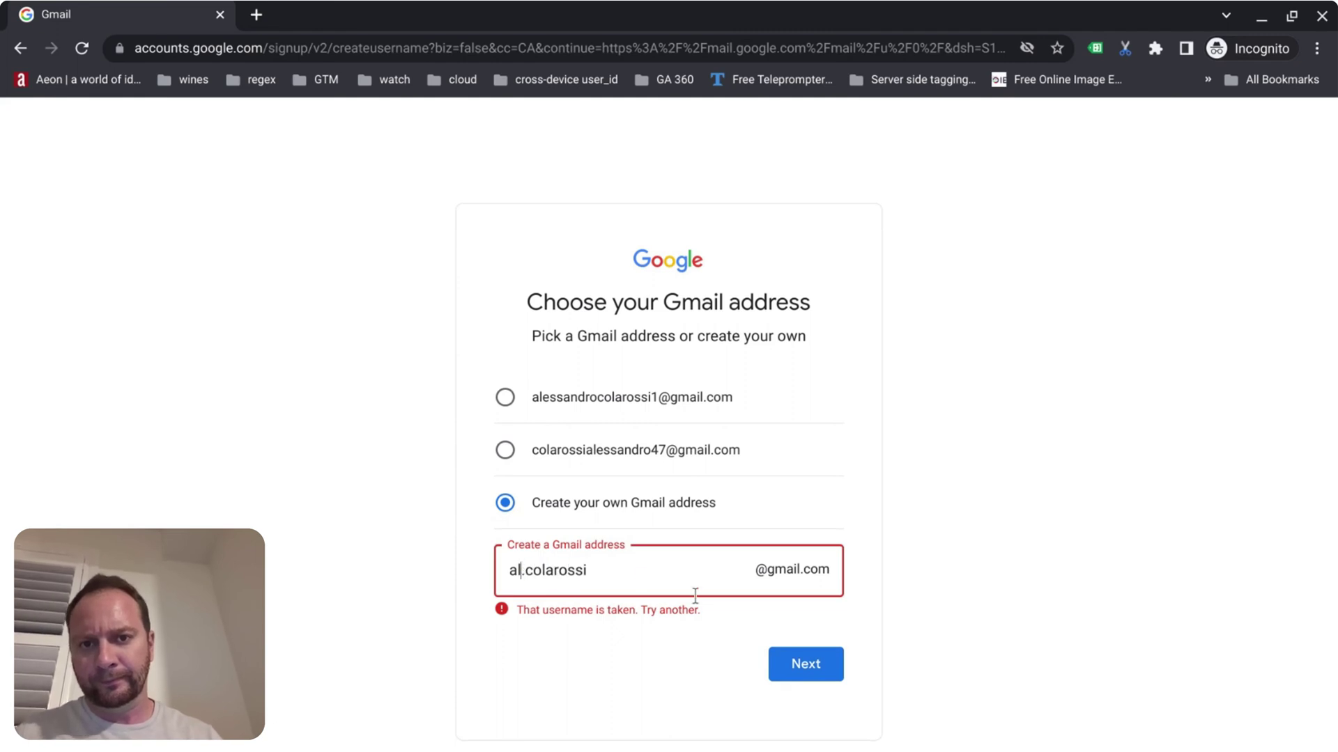
click(791, 663)
double_click(701, 576)
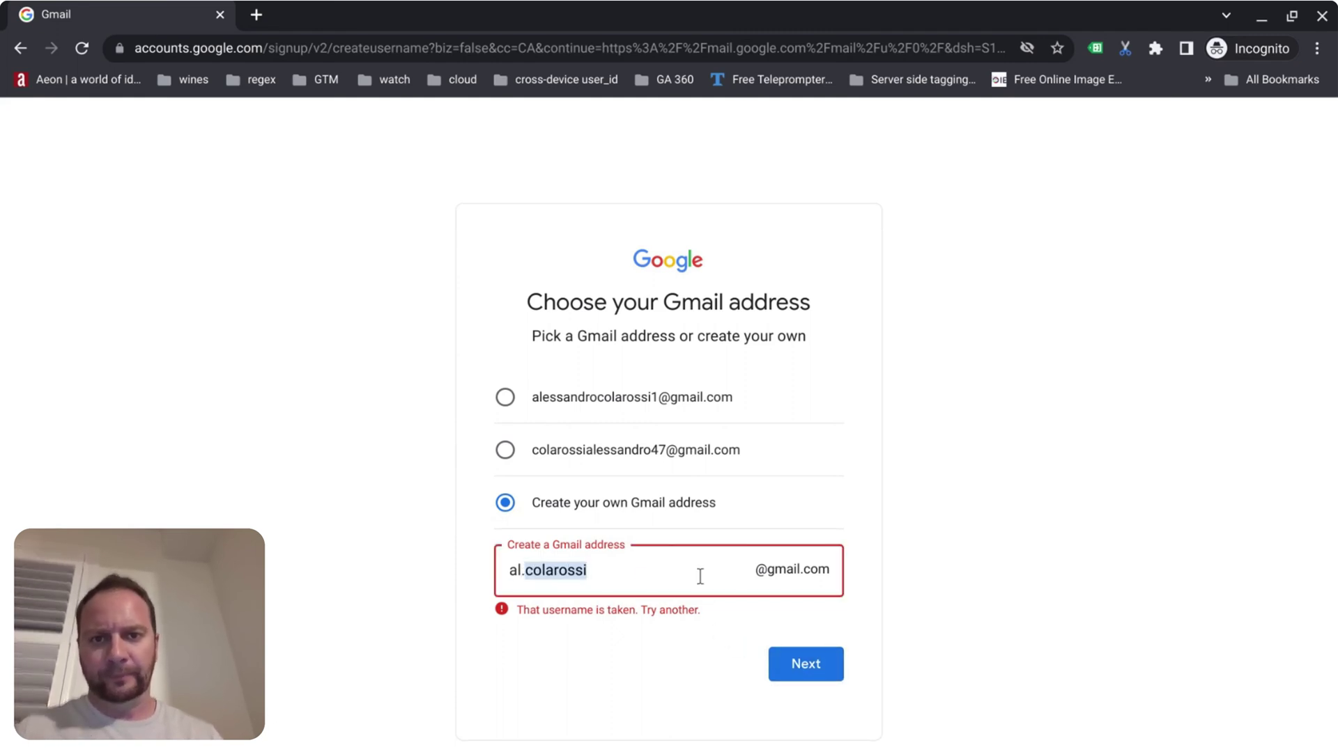
key(ctrl+a)
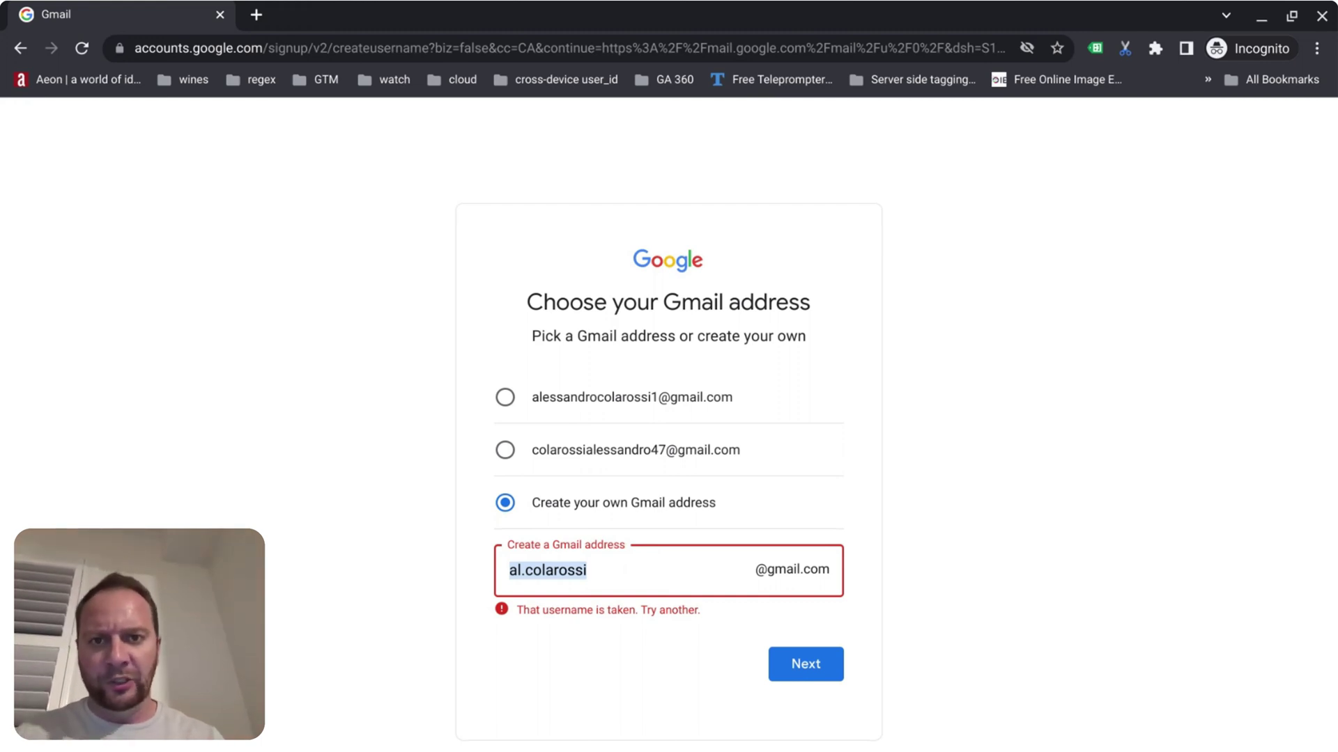
key(BackSpace)
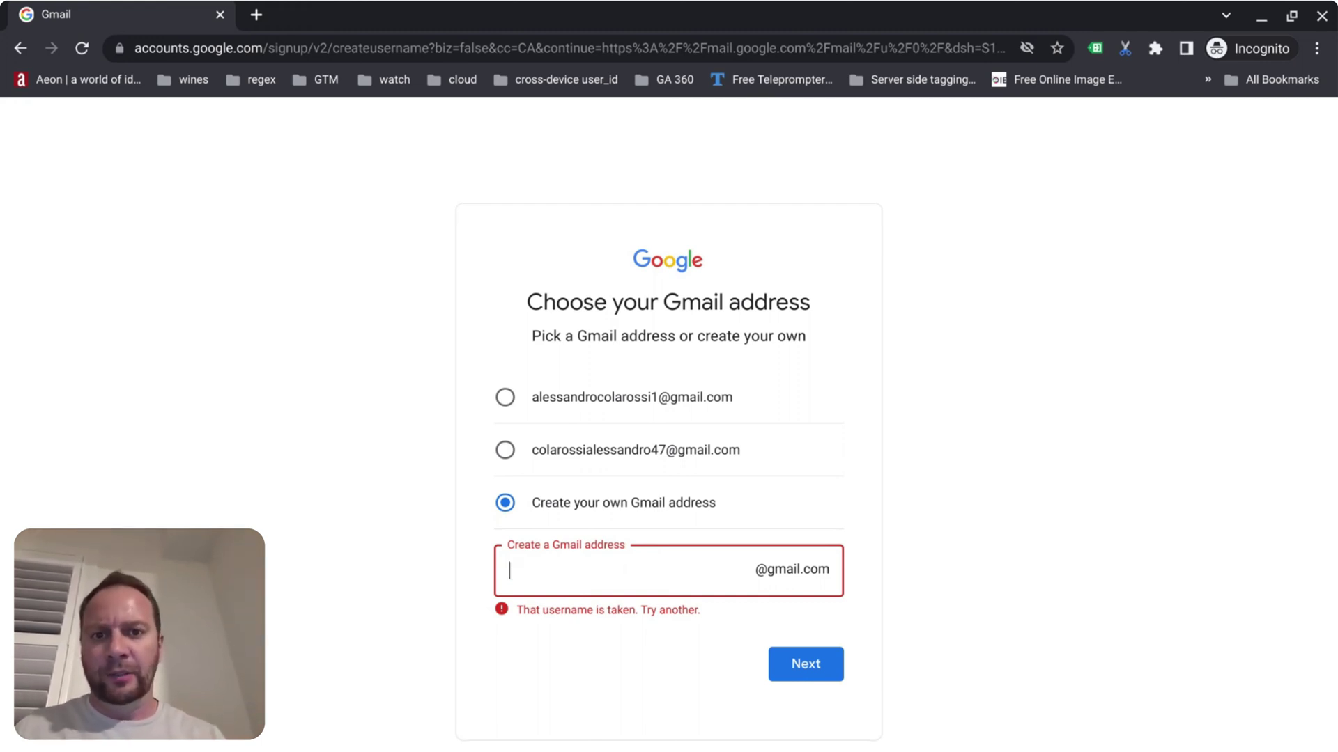
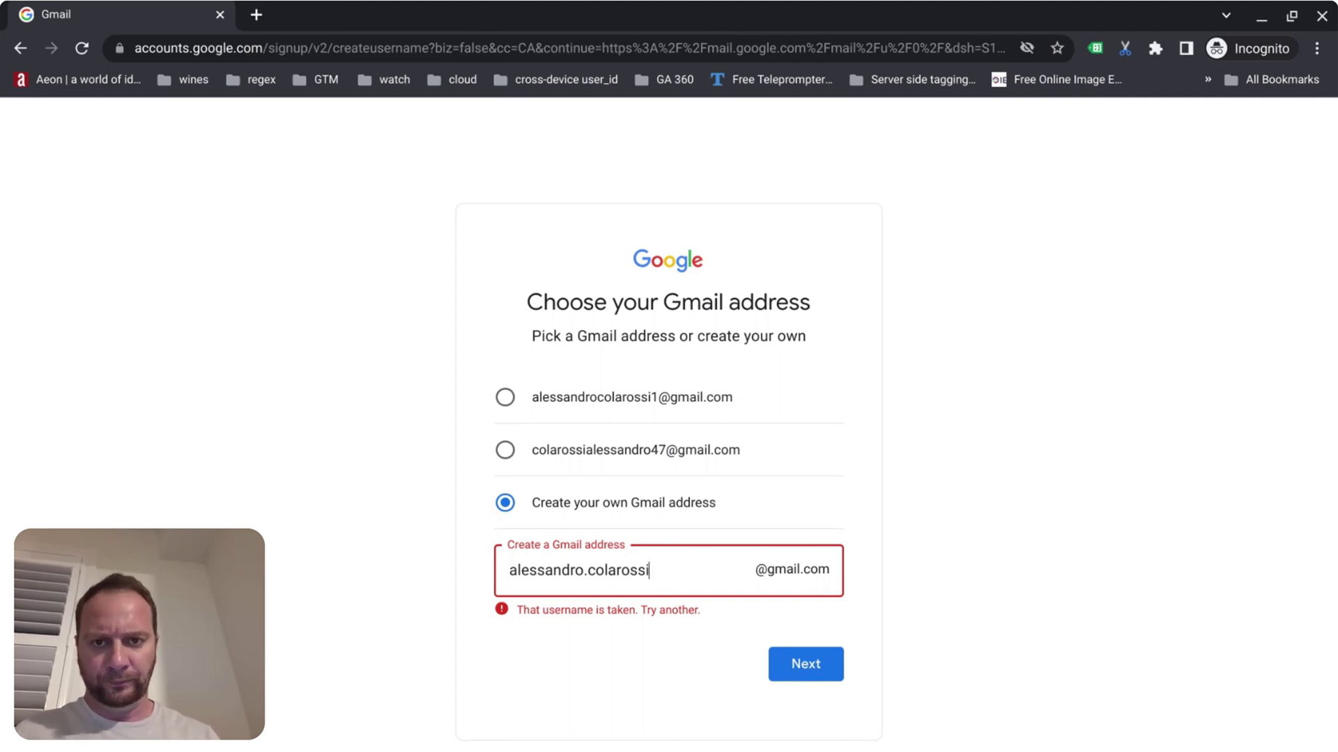
text(.)
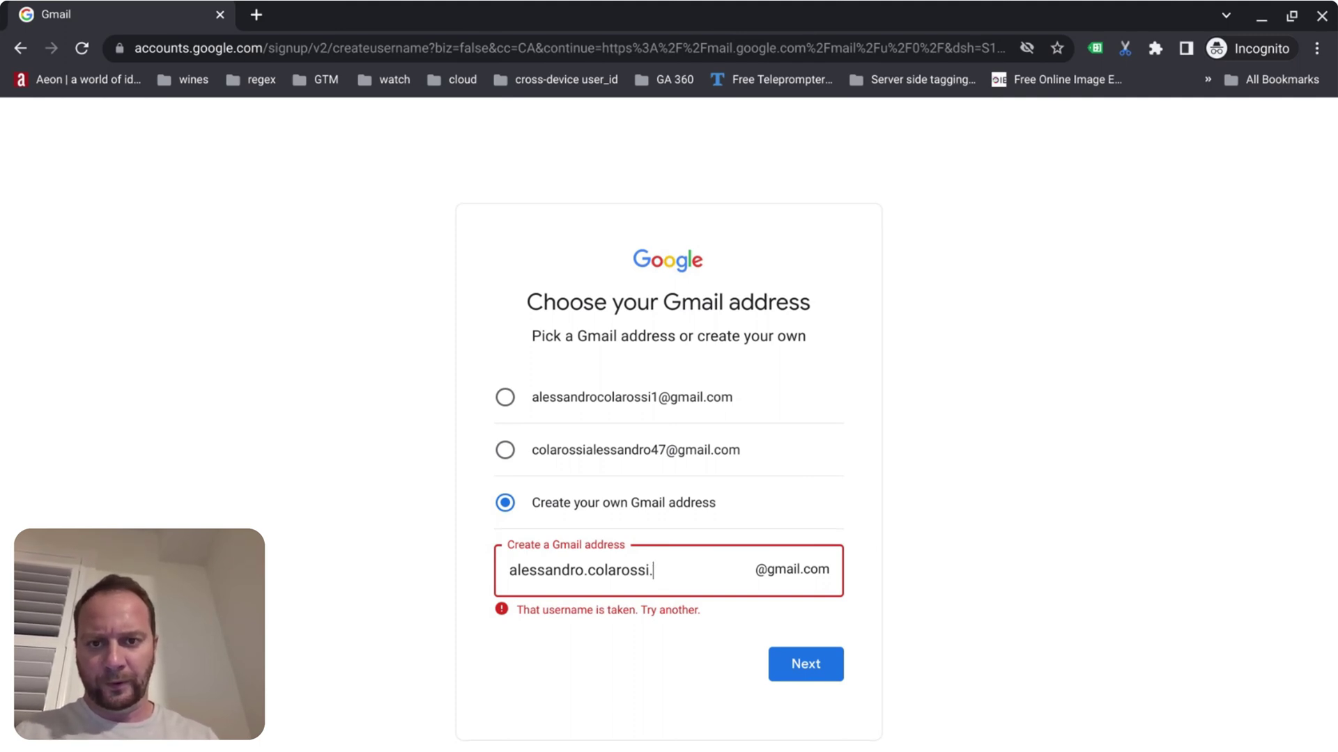
key(BackSpace)
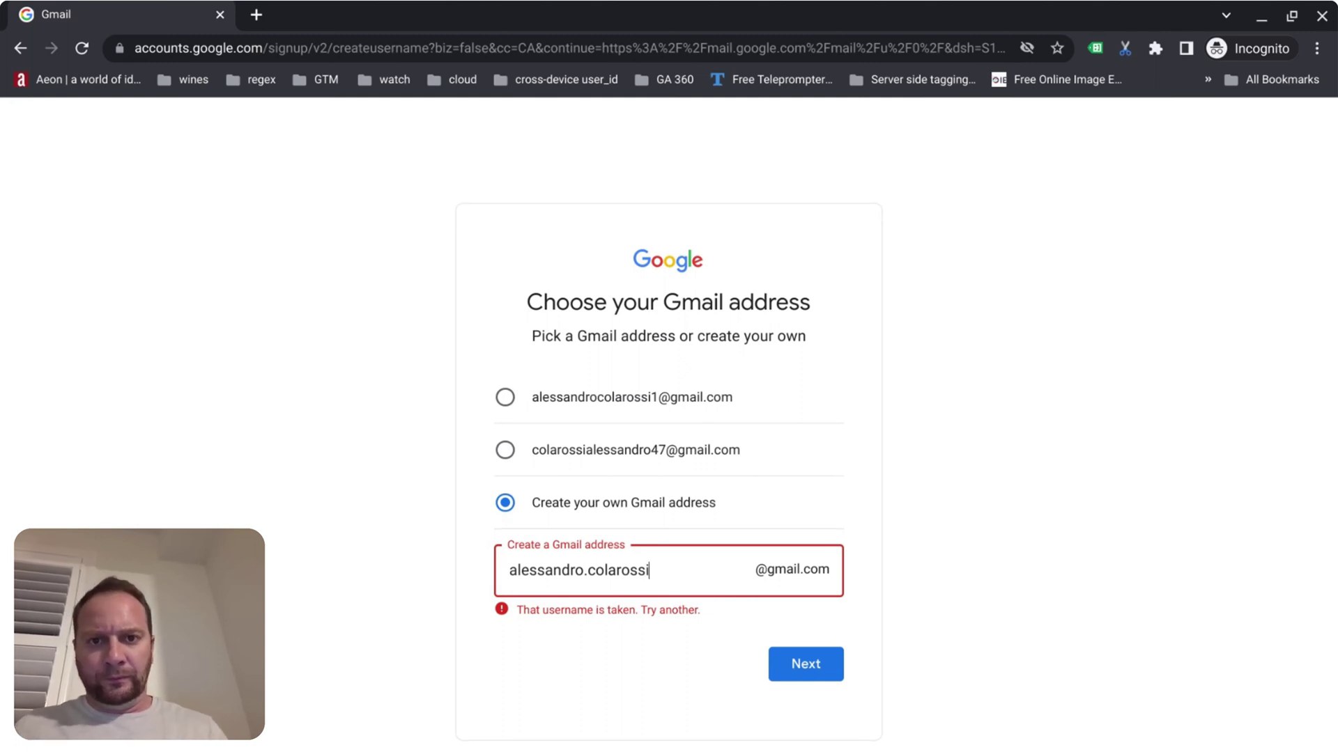
- Trim most of the surname from the username and submit it for checking
key(ctrl+a)
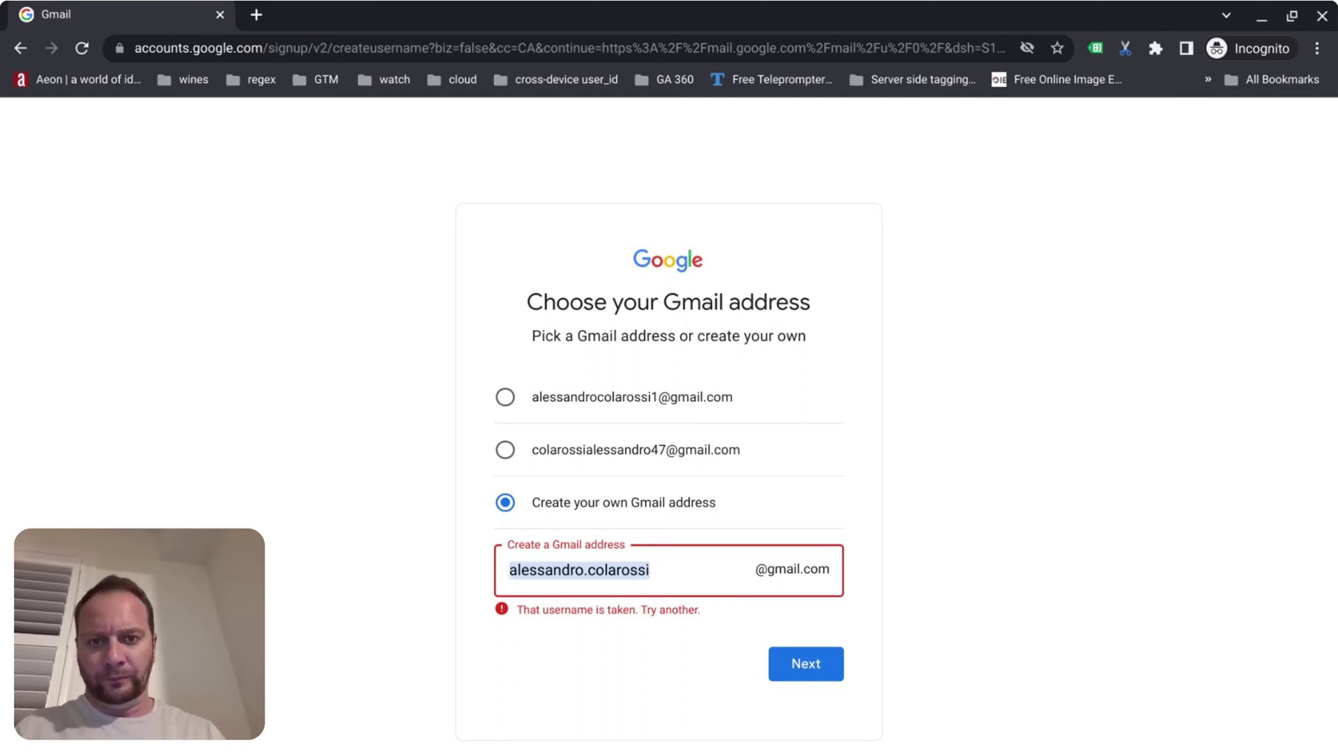
key(Right)
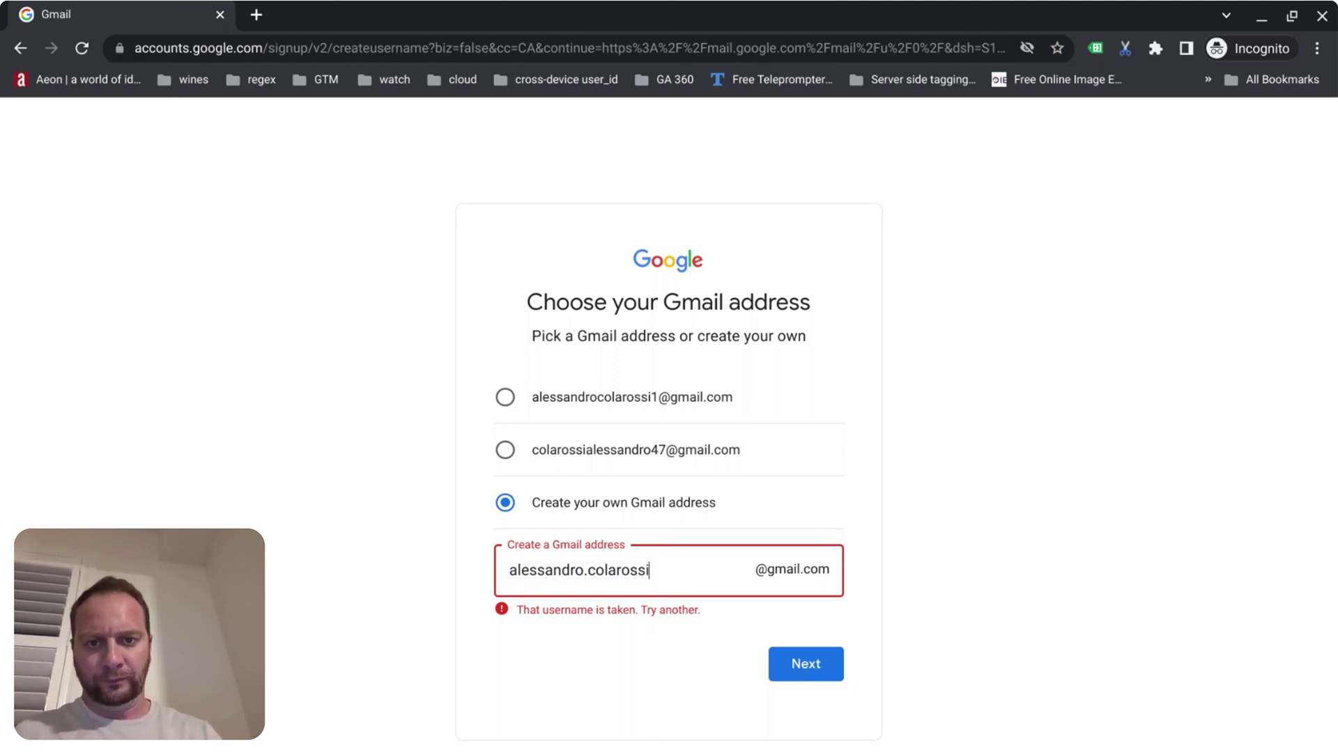
key(Left)
key(Left)
key(Left)
key(Left)
key(Left)
key(Left)
key(Left)
key(Left)
key(Left)
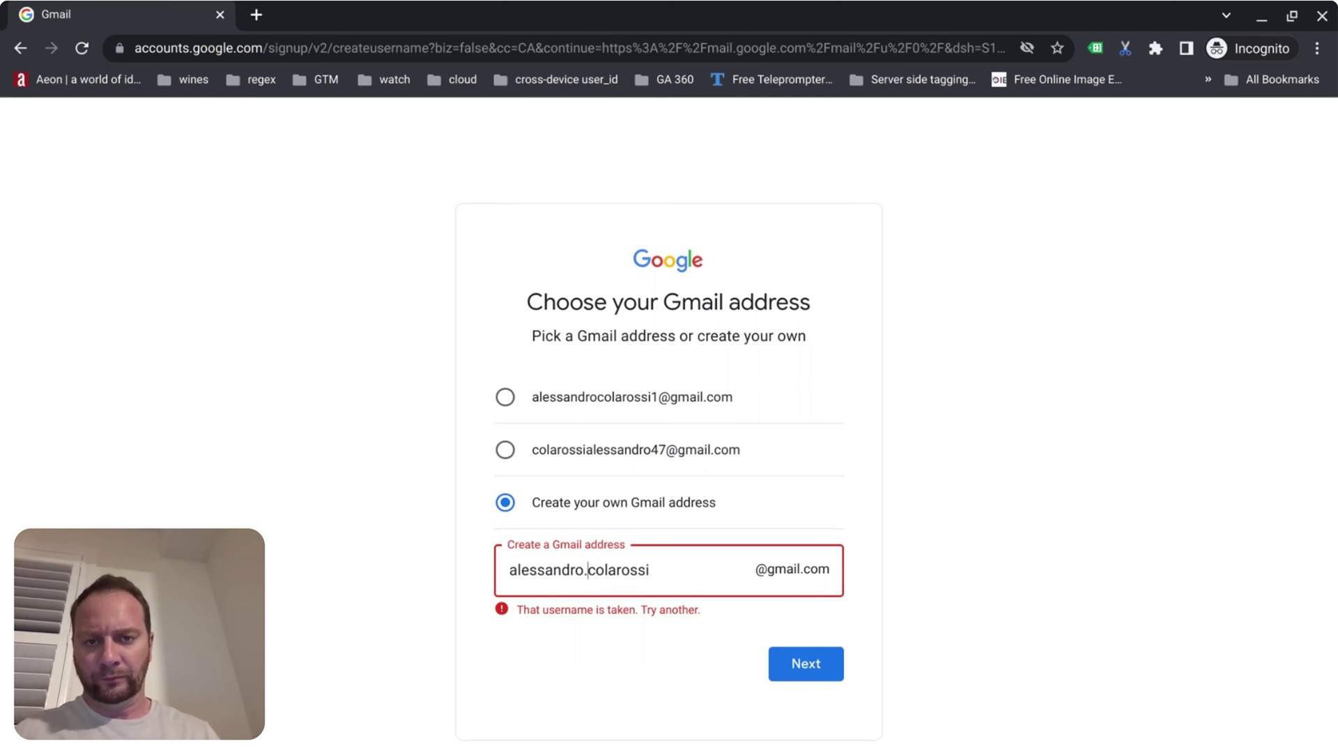
key(Right)
key(Right)
key(Right)
key(Right)
key(Right)
key(Right)
key(Right)
key(Right)
key(Right)
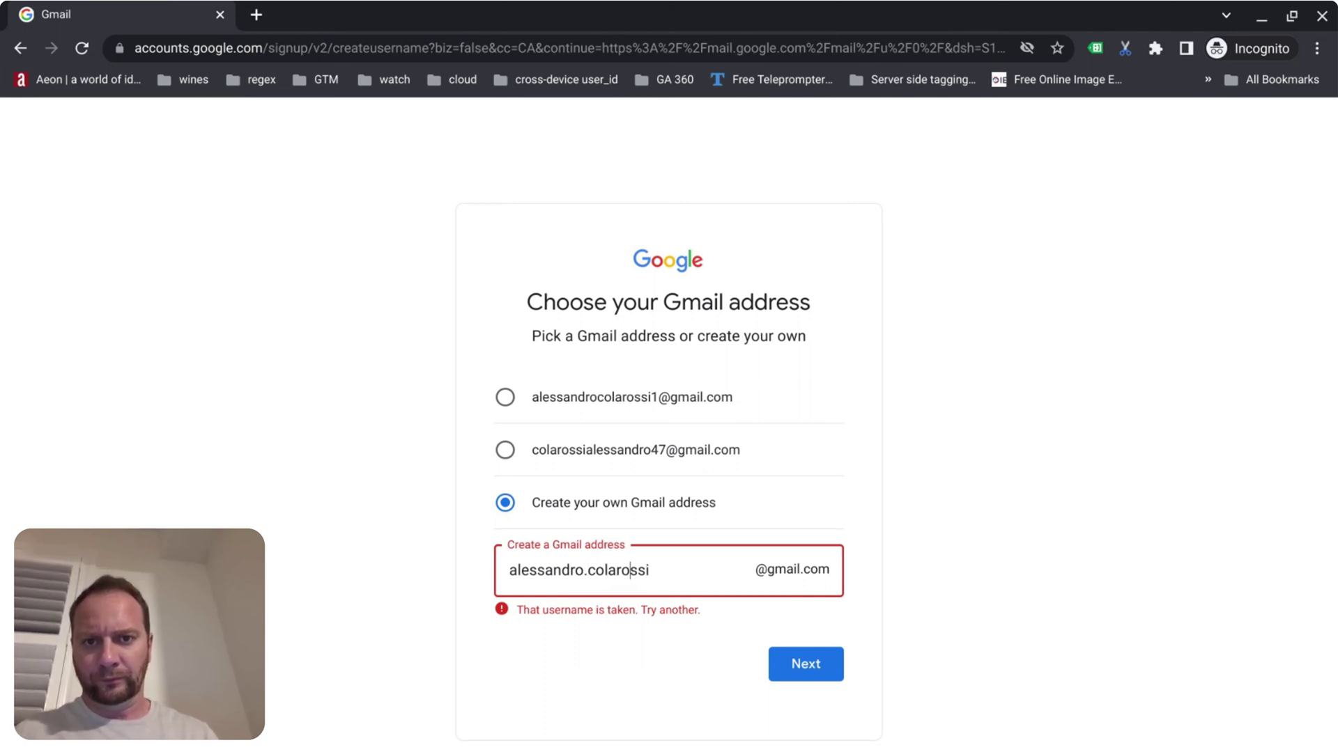
key(Left)
key(Left)
key(Left)
key(Left)
key(Left)
key(Left)
key(Left)
key(Left)
key(Left)
key(Left)
key(Left)
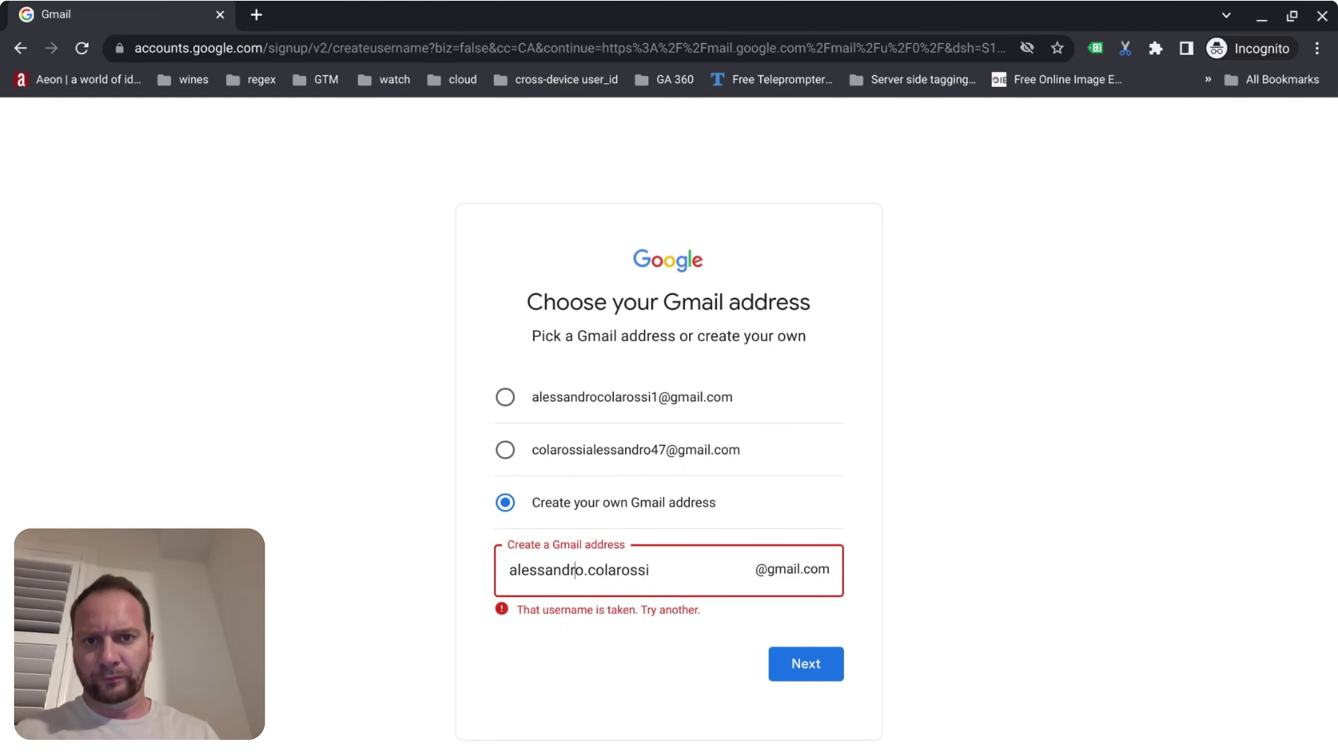
key(Right)
key(Left)
key(Left)
key(Left)
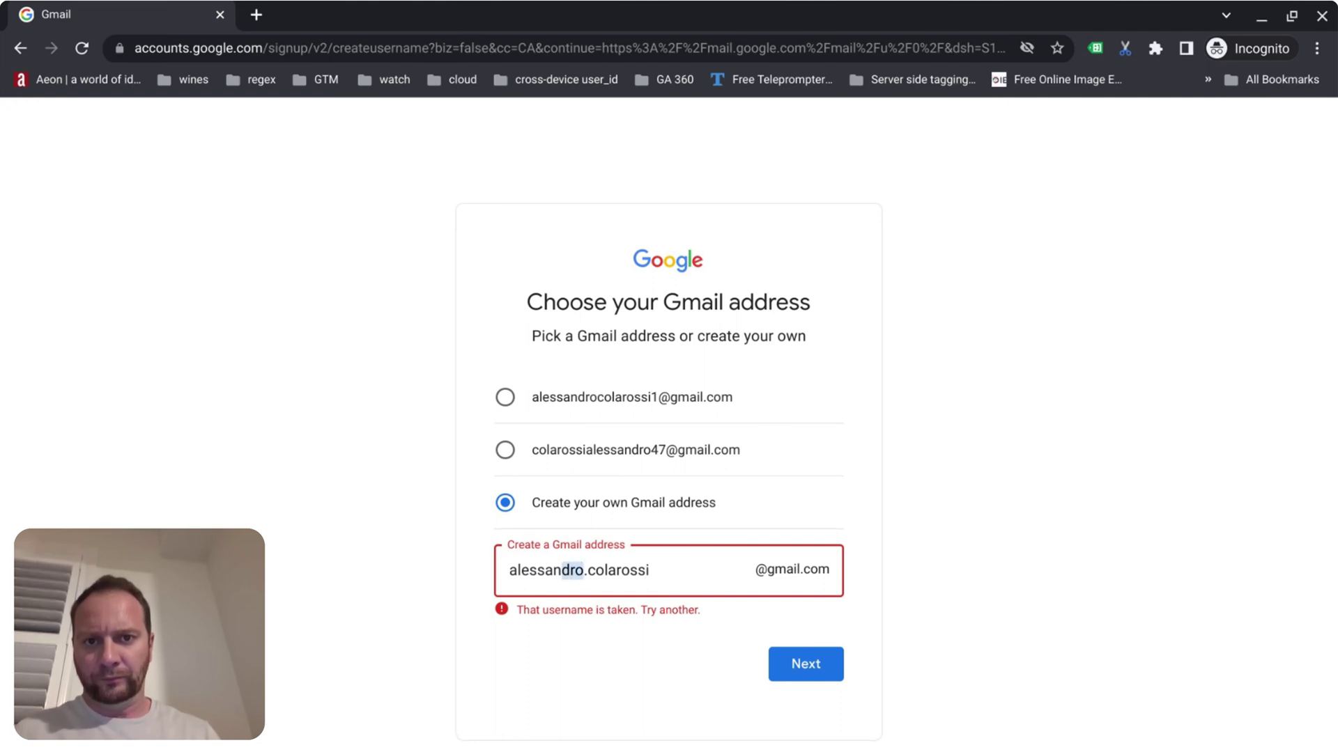
key(Right)
key(Right)
key(Right)
key(Right)
key(Right)
key(Right)
key(Right)
key(Right)
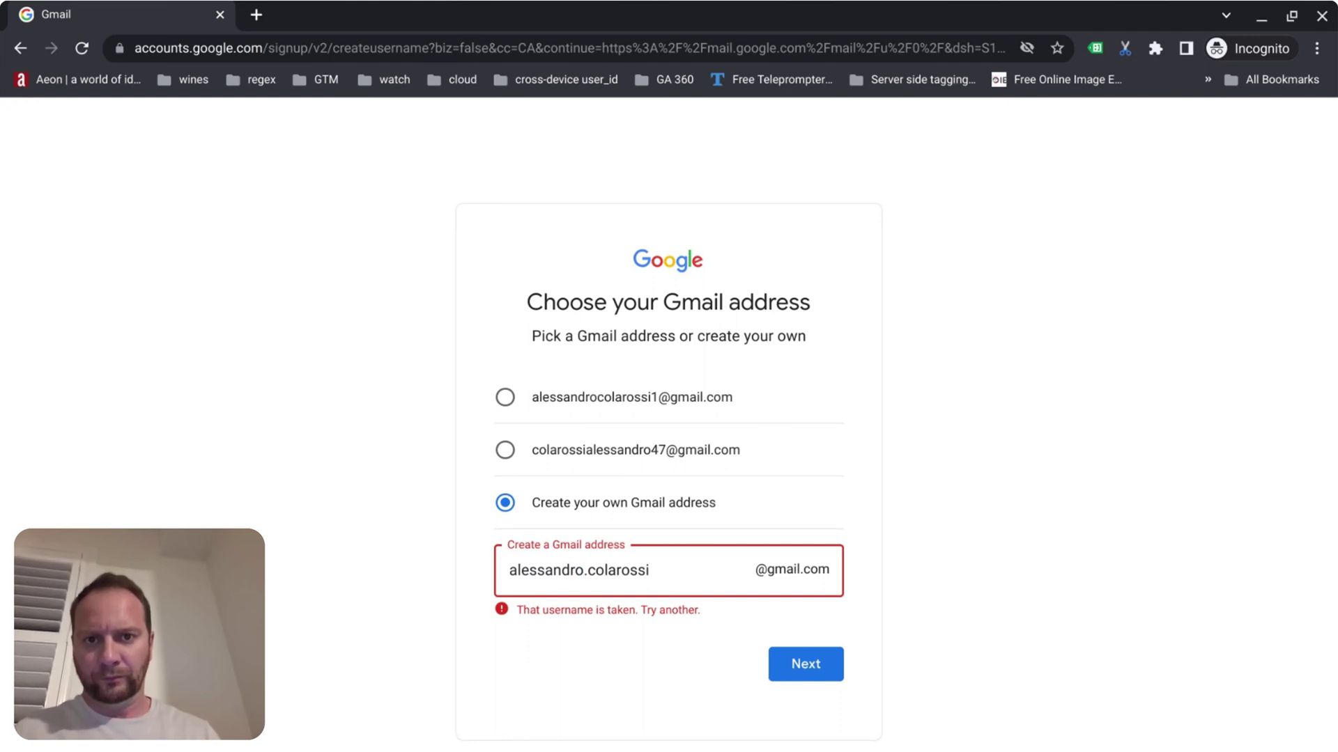
key(Right)
key(Left)
key(Left)
key(Left)
key(Left)
key(shift+Right)
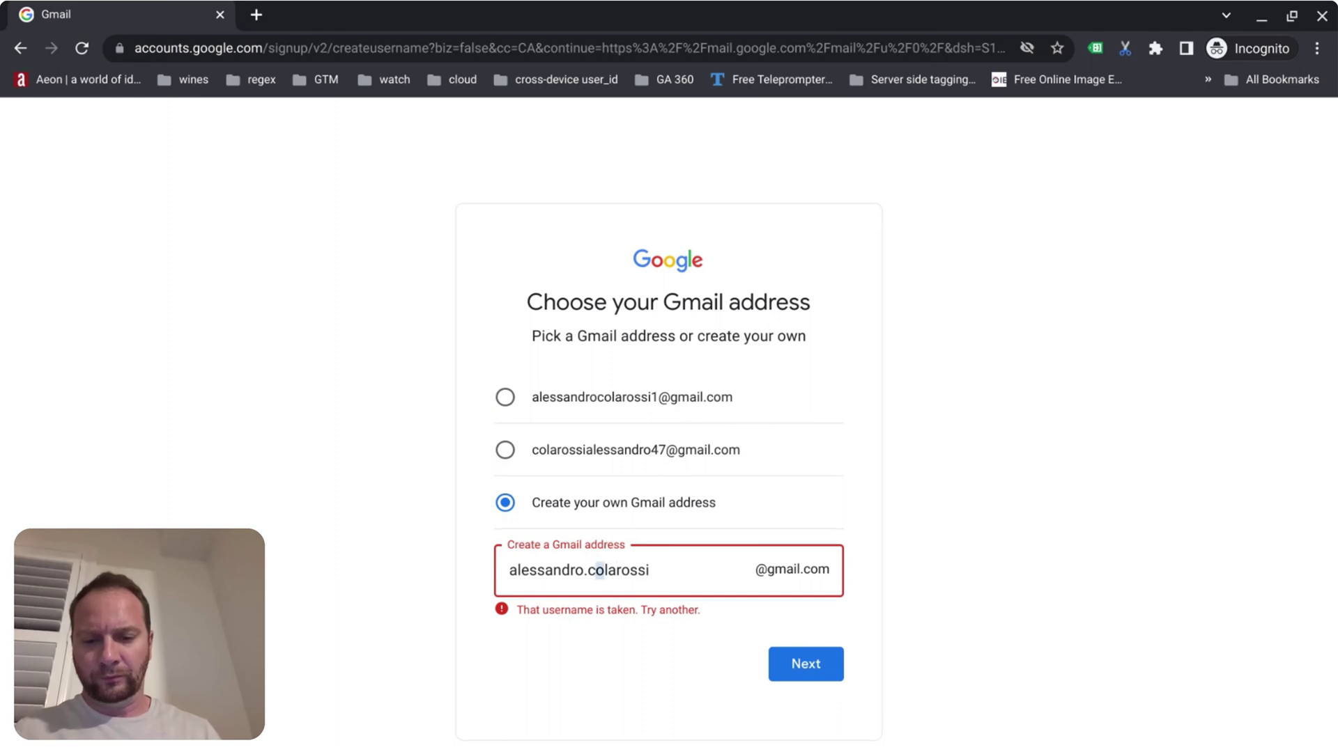
key(shift+Right)
key(shift+Right)
key(shift+Right)
key(shift+Right)
key(shift+Right)
key(shift+Right)
key(shift+Right)
key(BackSpace)
click(802, 665)
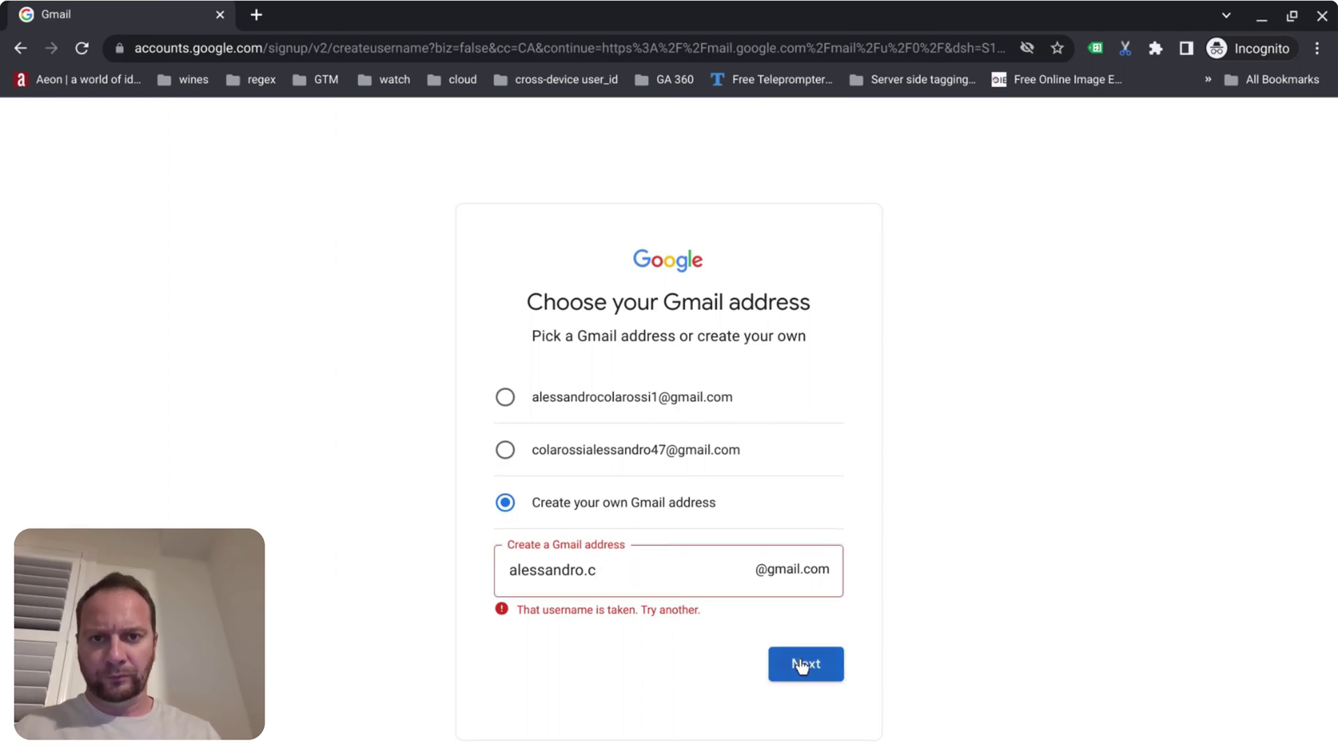
- Append extra letters to the username and resubmit until it is accepted
click(645, 573)
text(o)
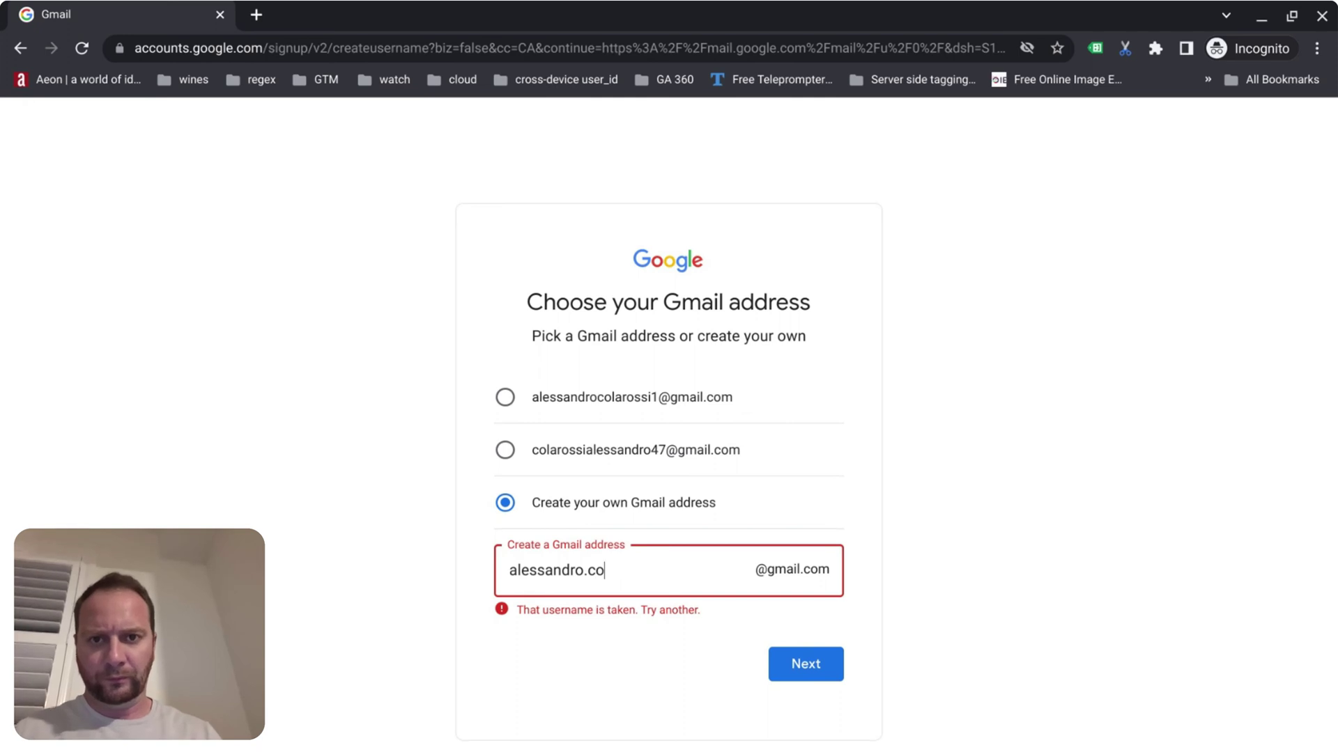
text(la)
click(830, 670)
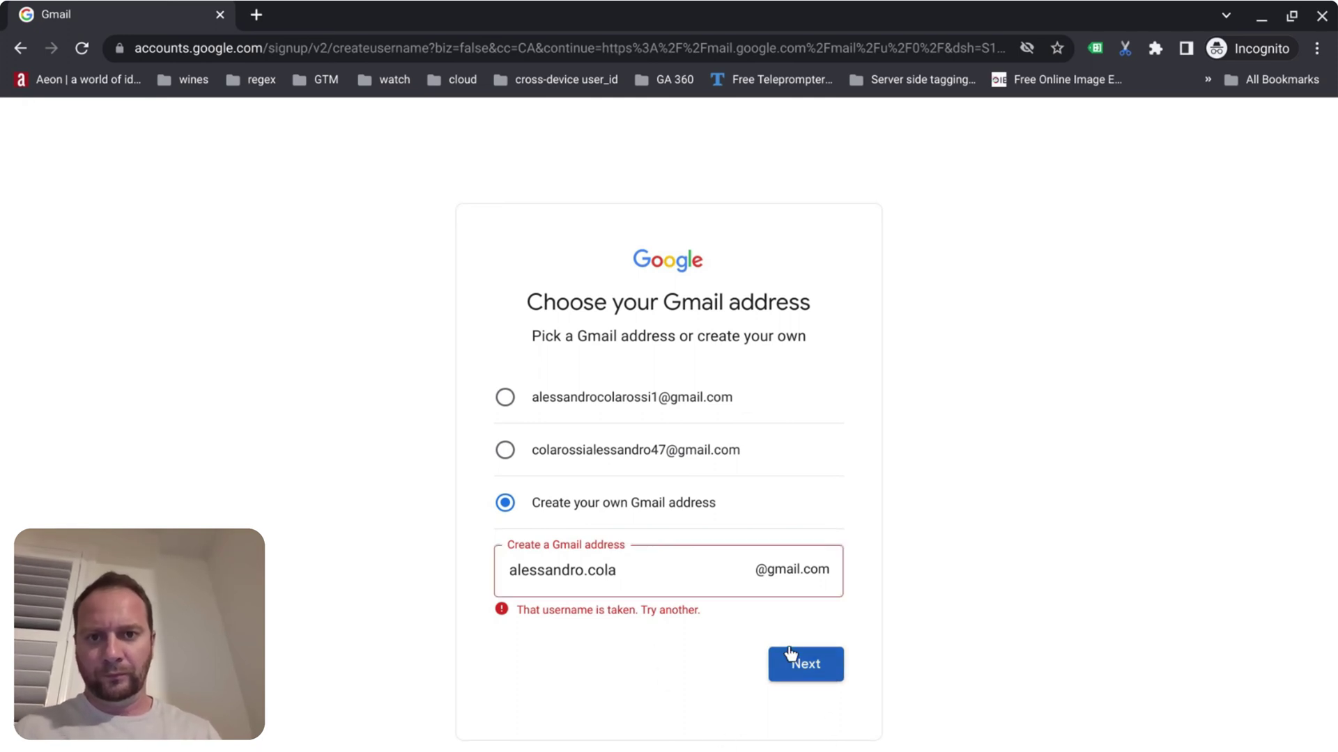
click(678, 579)
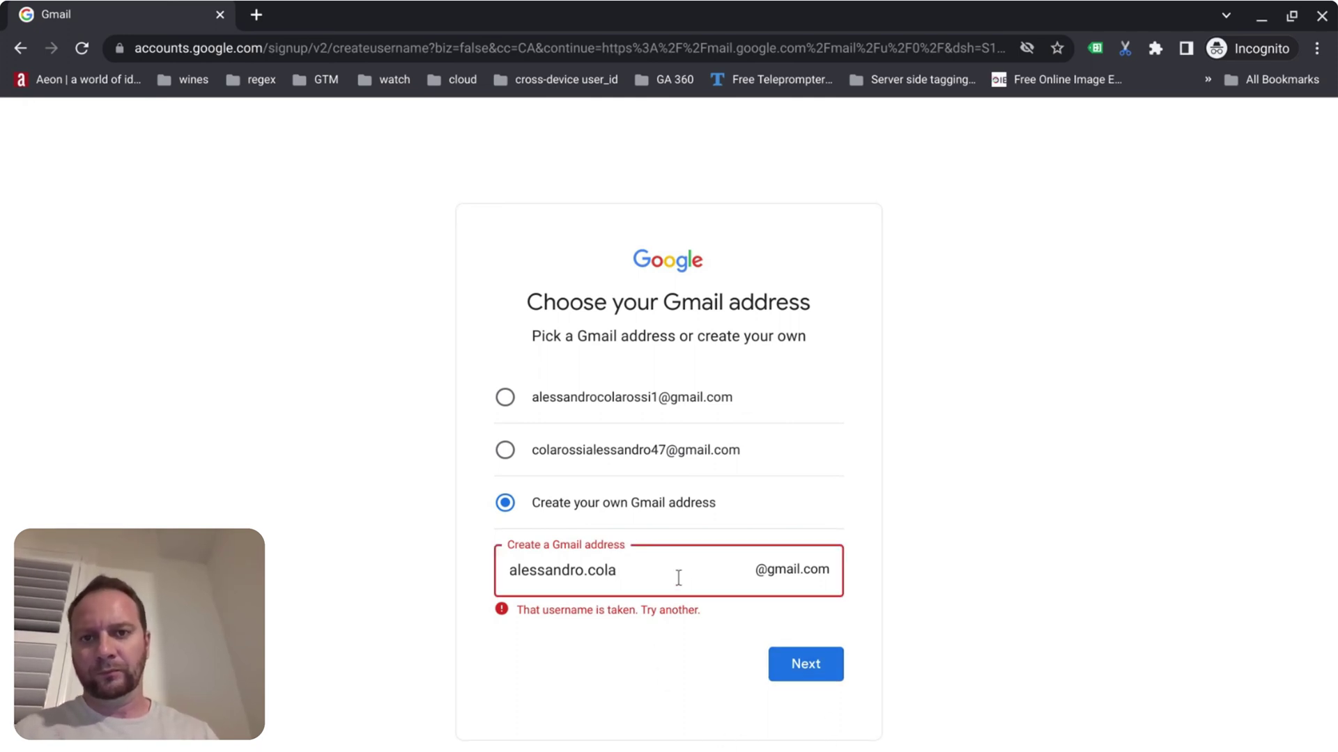
text(rosa)
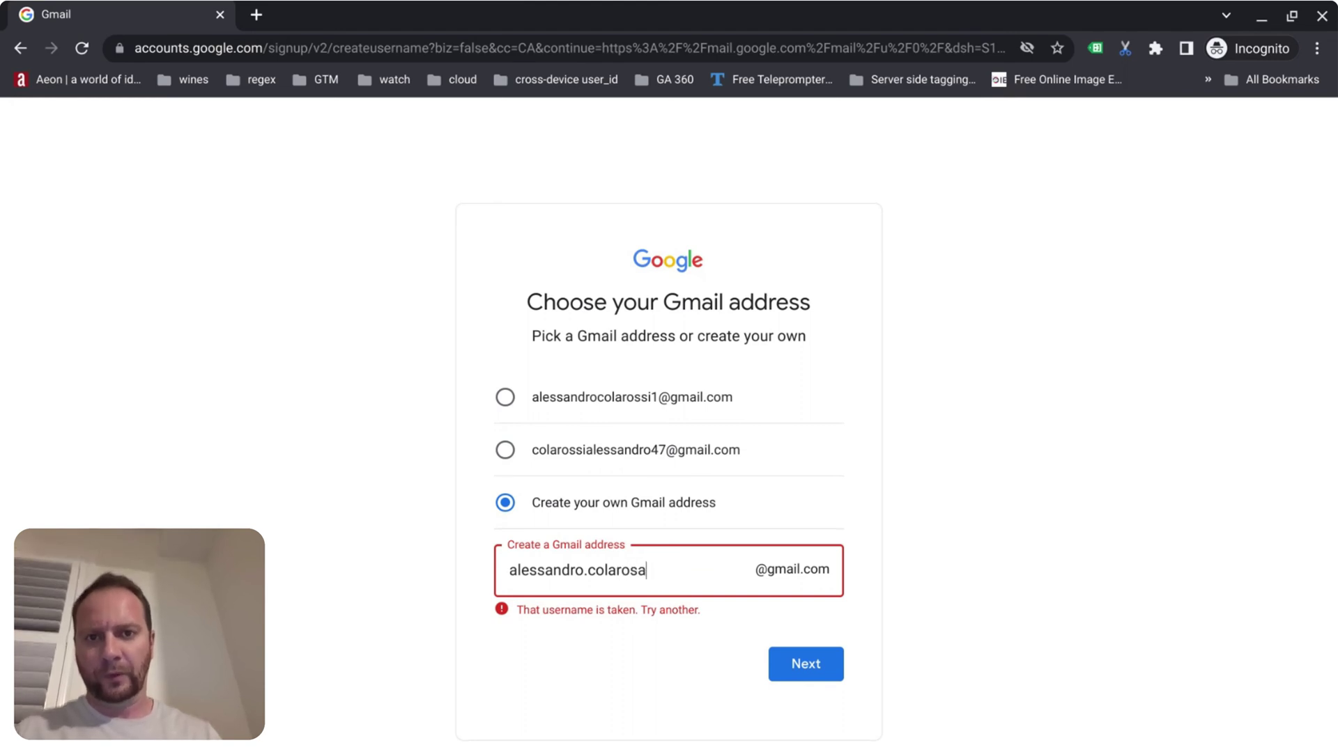
click(800, 676)
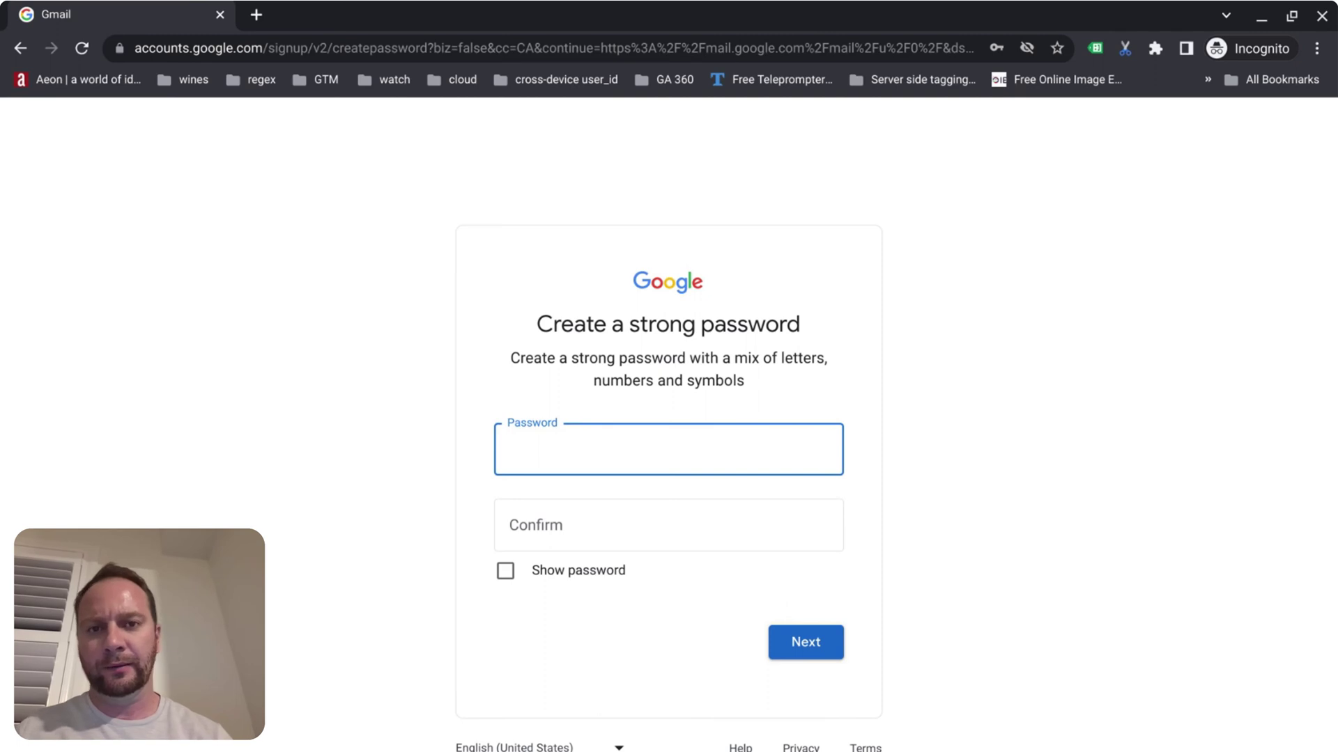
- Enter the account password in both the Password and Confirm fields
click(669, 451)
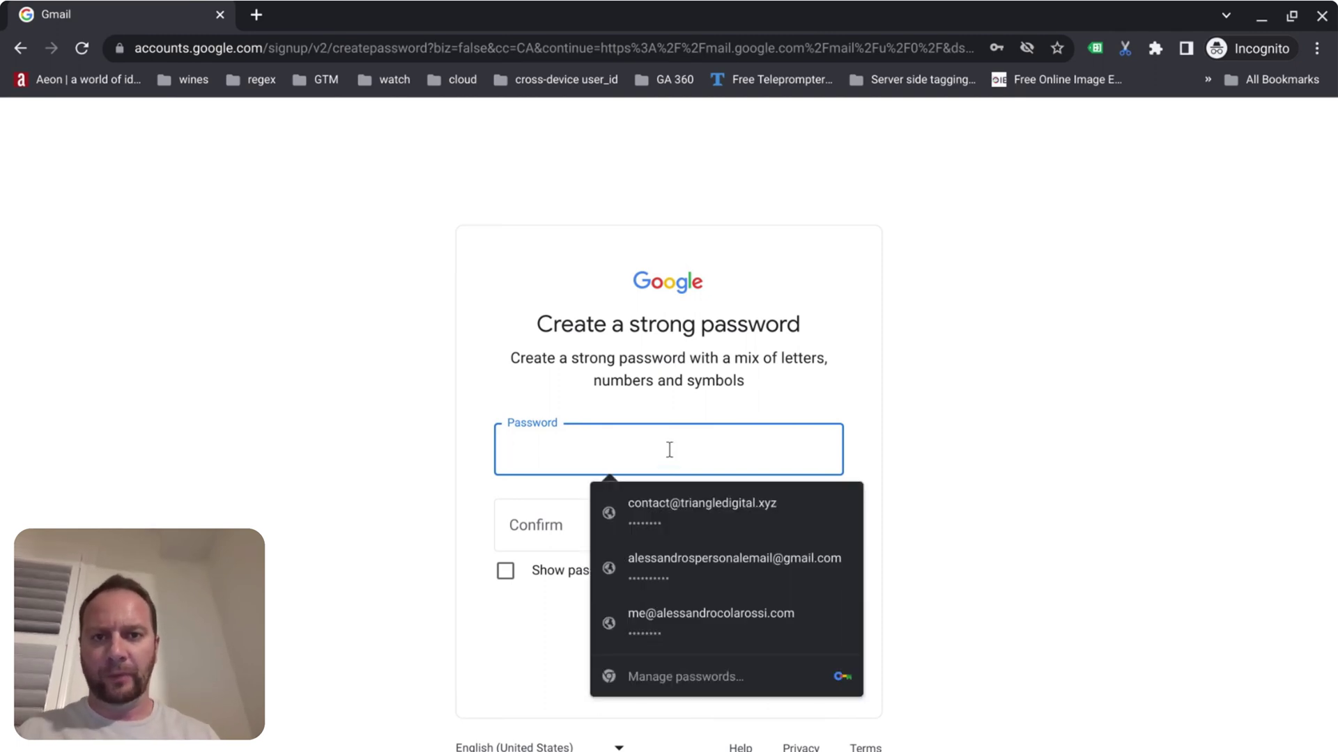
click(442, 412)
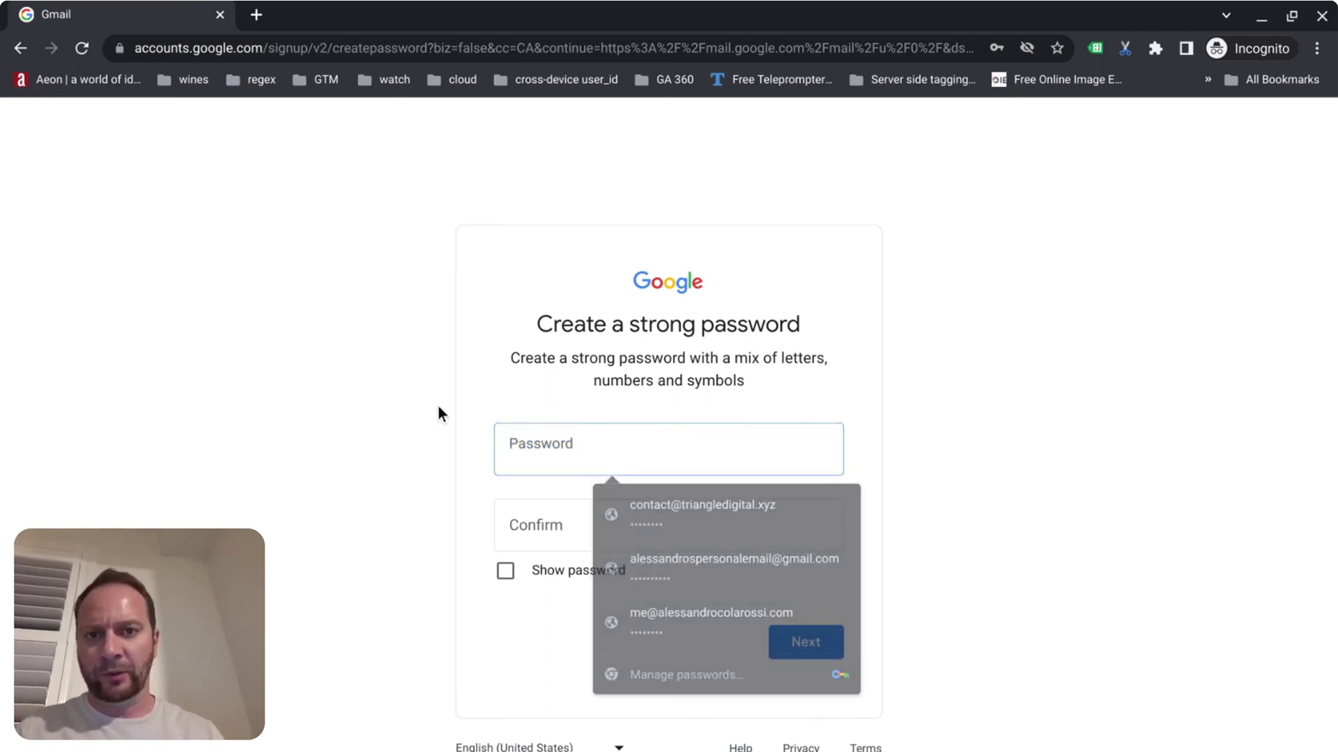
click(550, 455)
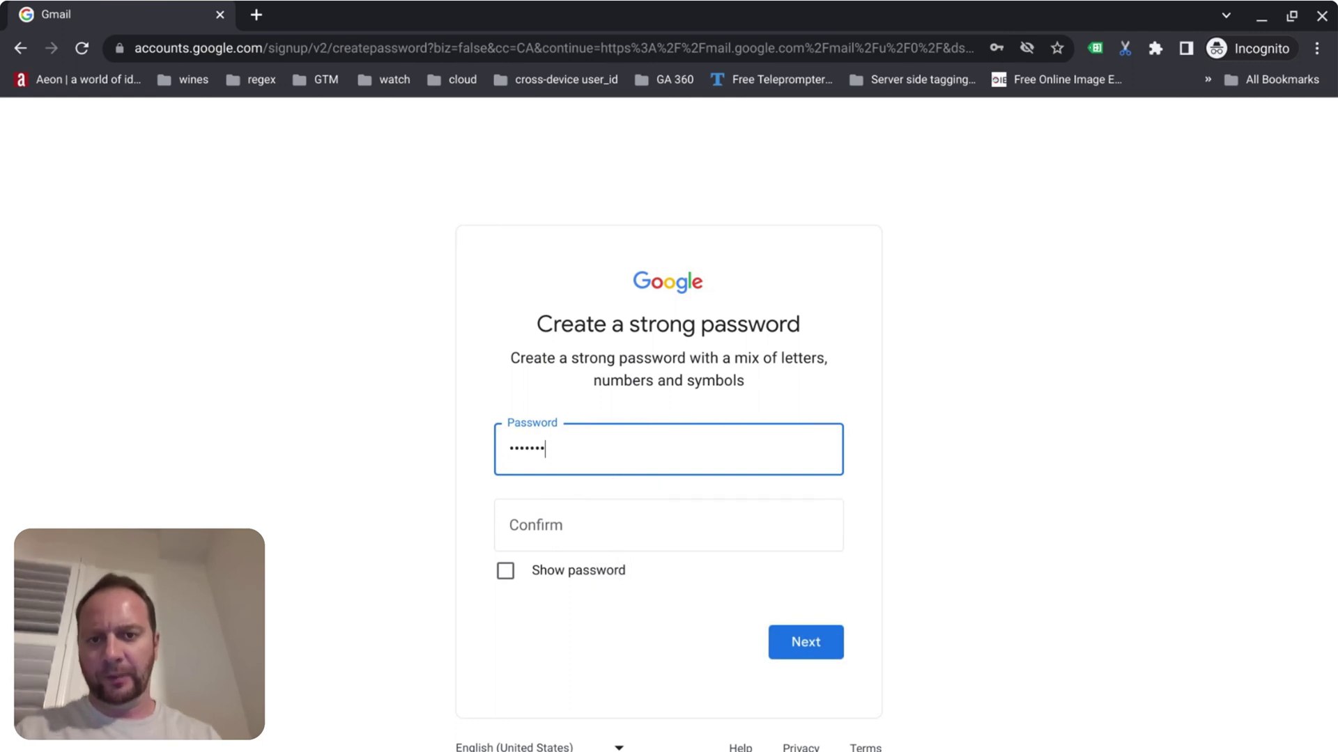
click(527, 541)
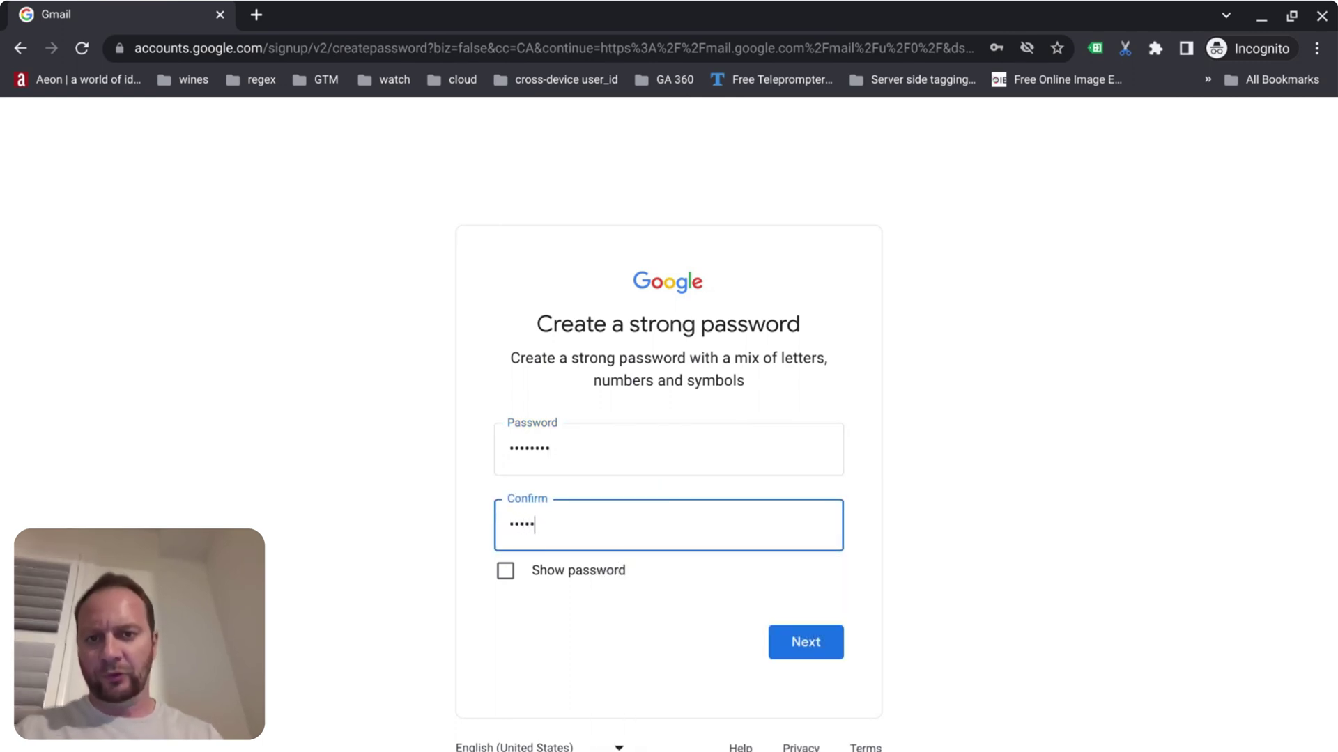
click(575, 605)
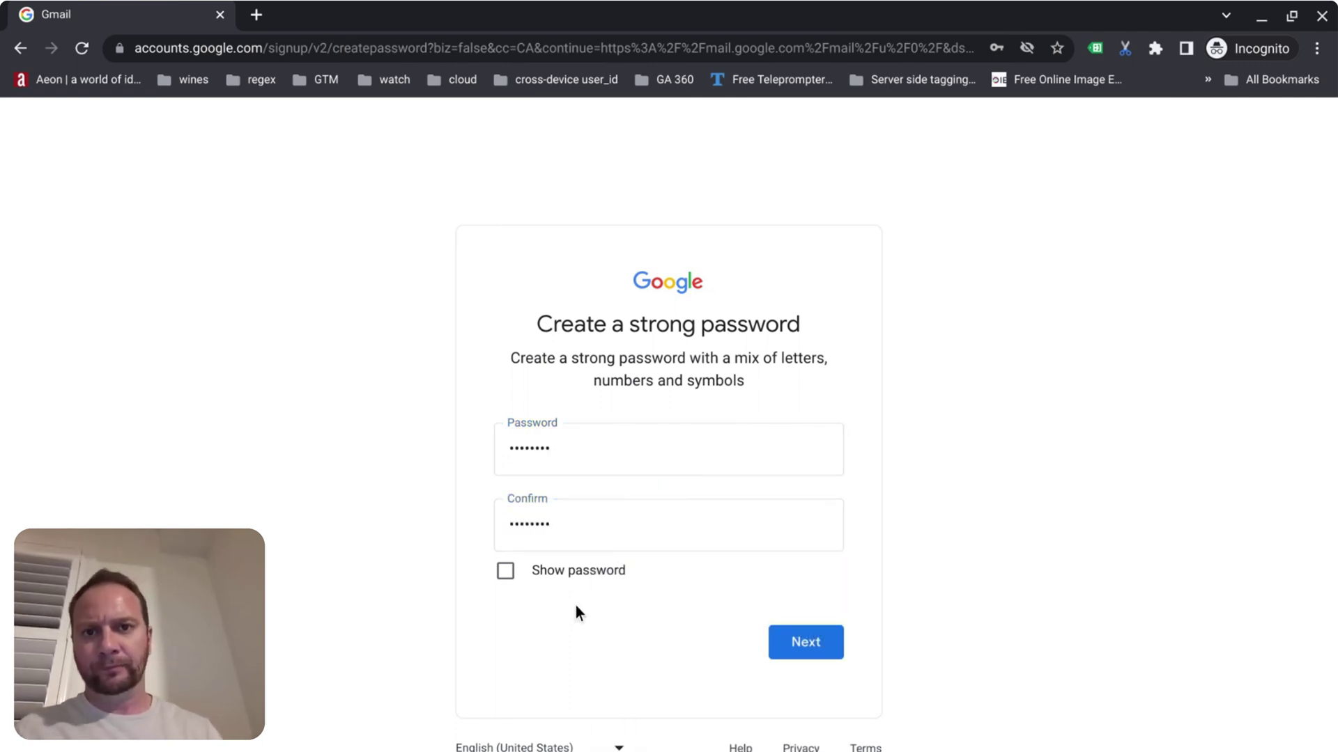
- Search Google for 'examples of strong passwords' in a new tab and scroll the results
click(256, 15)
text(examples o)
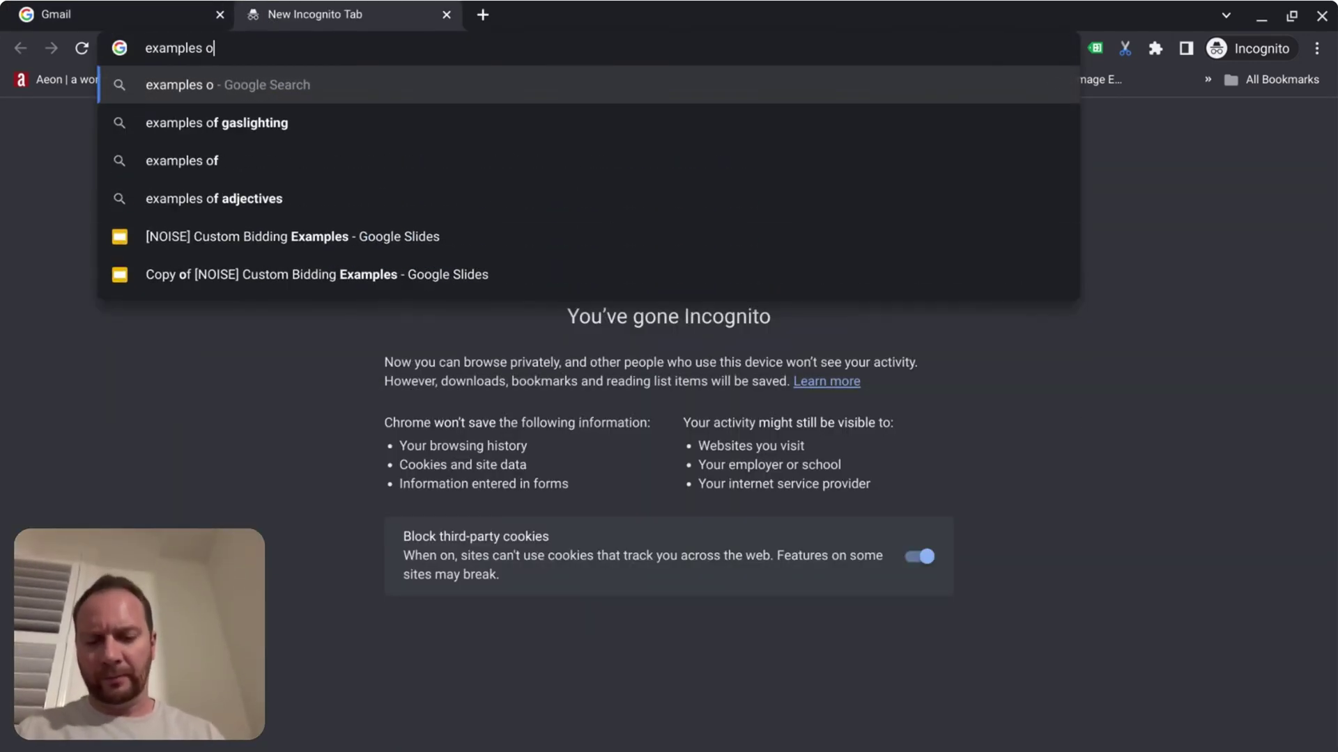
text(f strong )
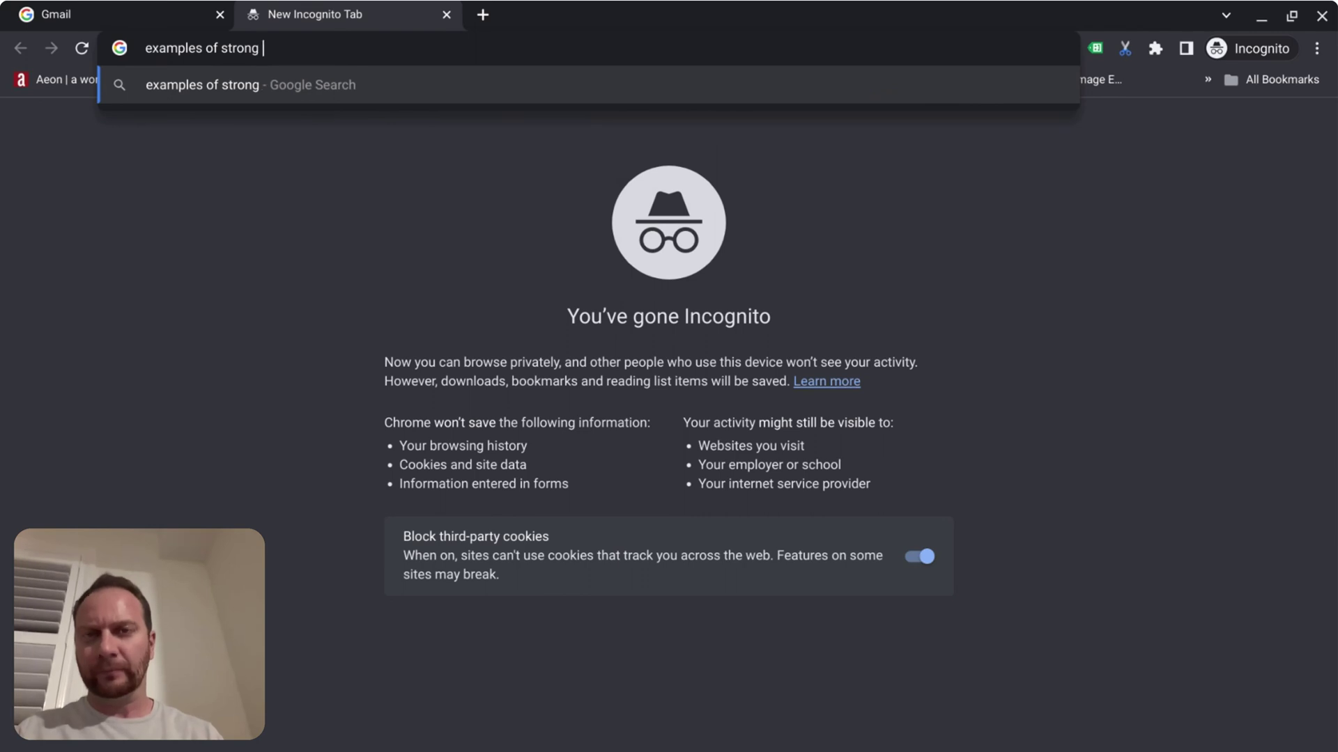
text(passwords)
key(Left)
key(Left)
key(Left)
key(Left)
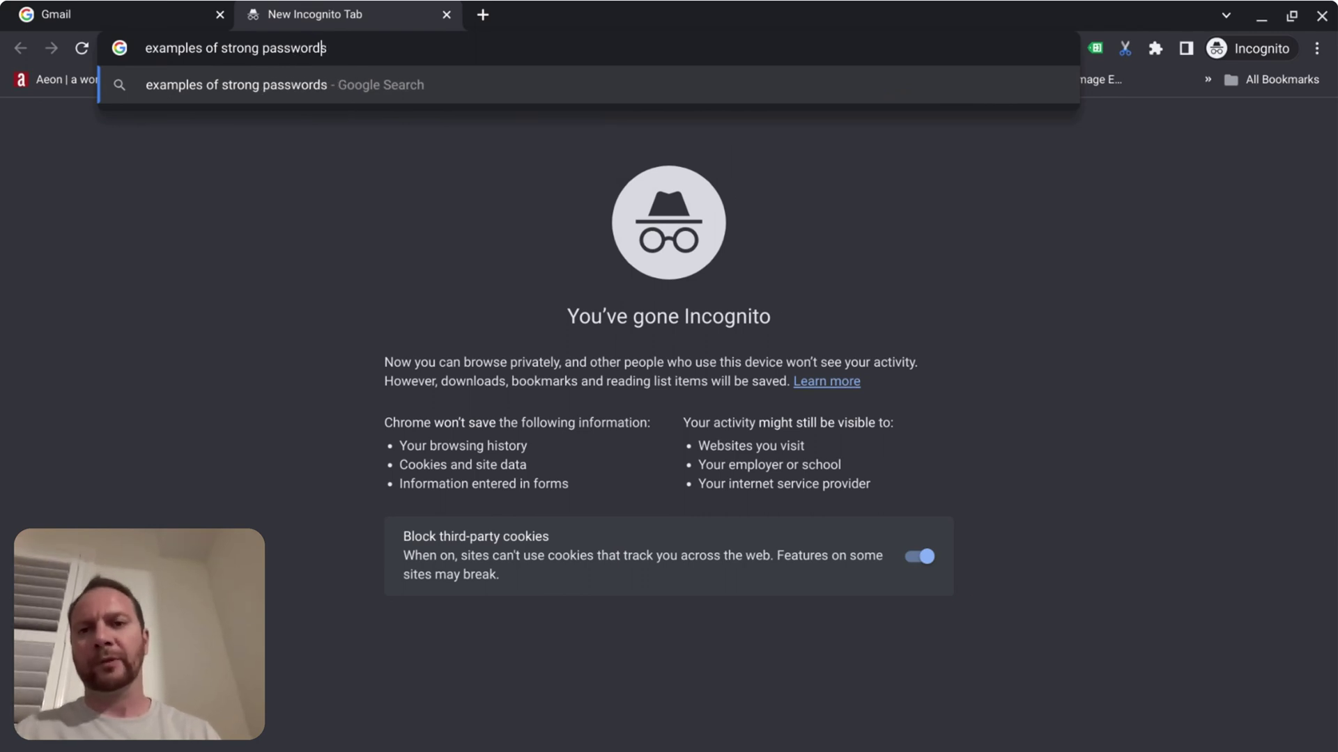
key(Return)
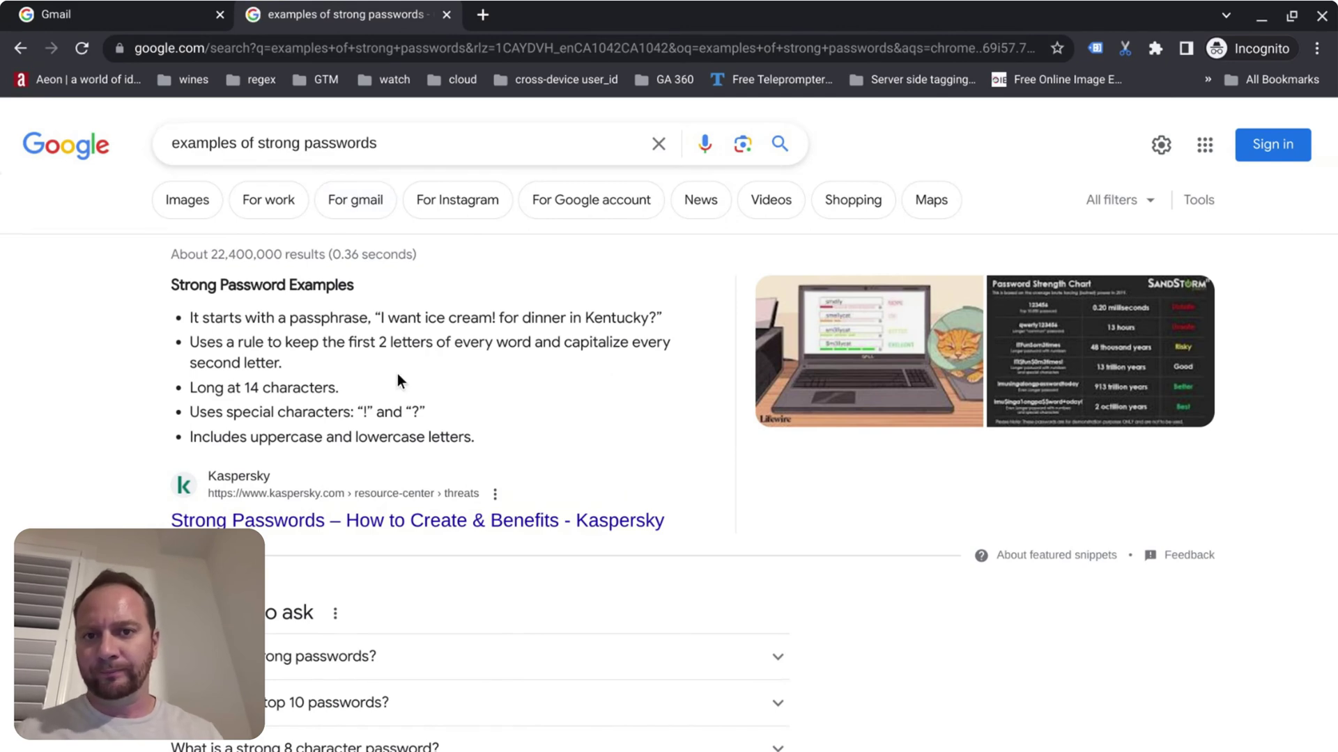
scroll(397, 373, down, 3)
scroll(412, 455, down, 1)
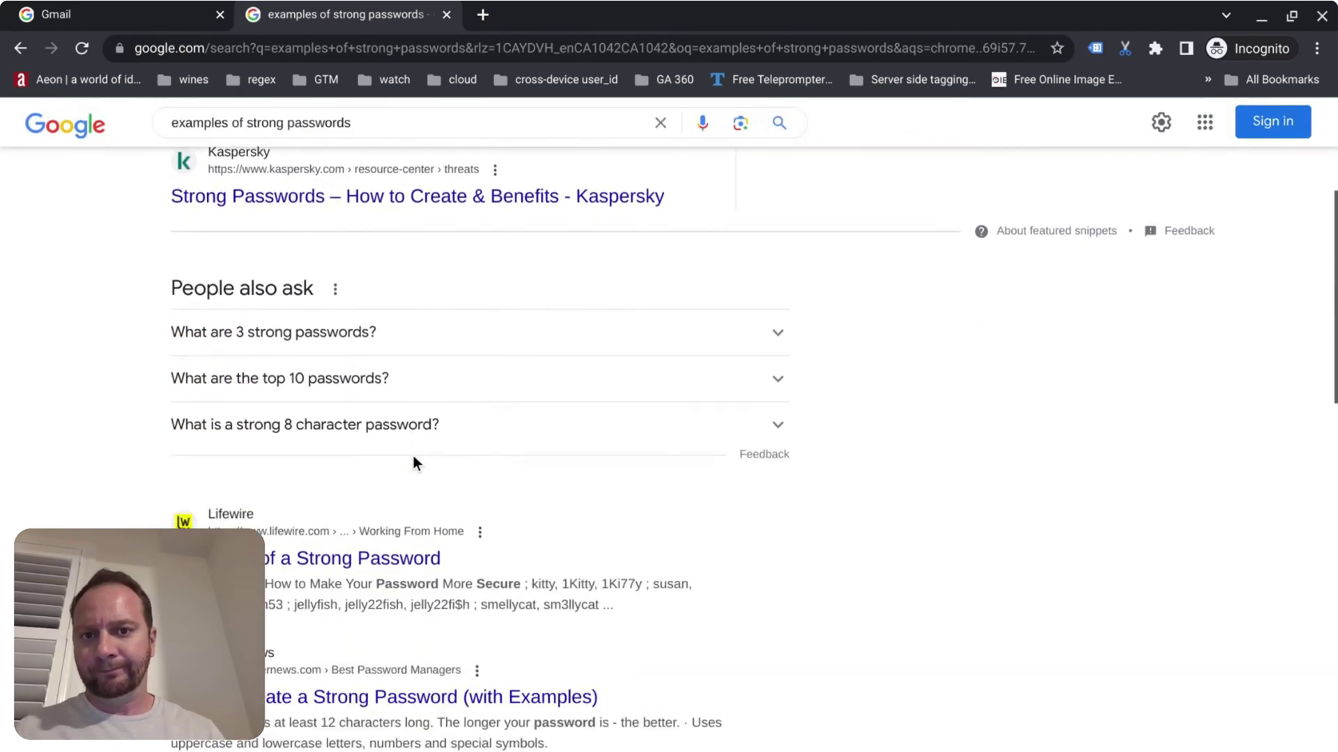
- Open Lifewire's 'Examples of a Strong Password' result and scroll to its password table
click(369, 563)
scroll(366, 557, down, 5)
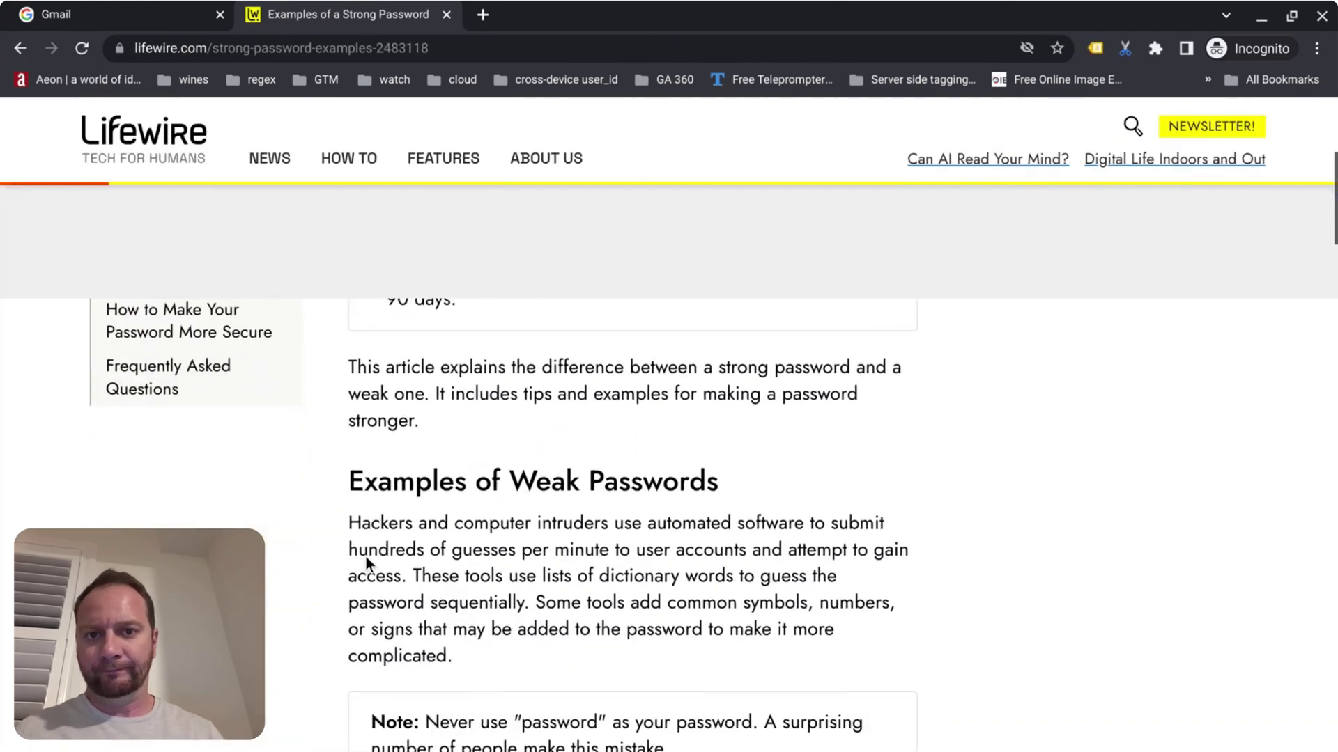
scroll(366, 557, down, 10)
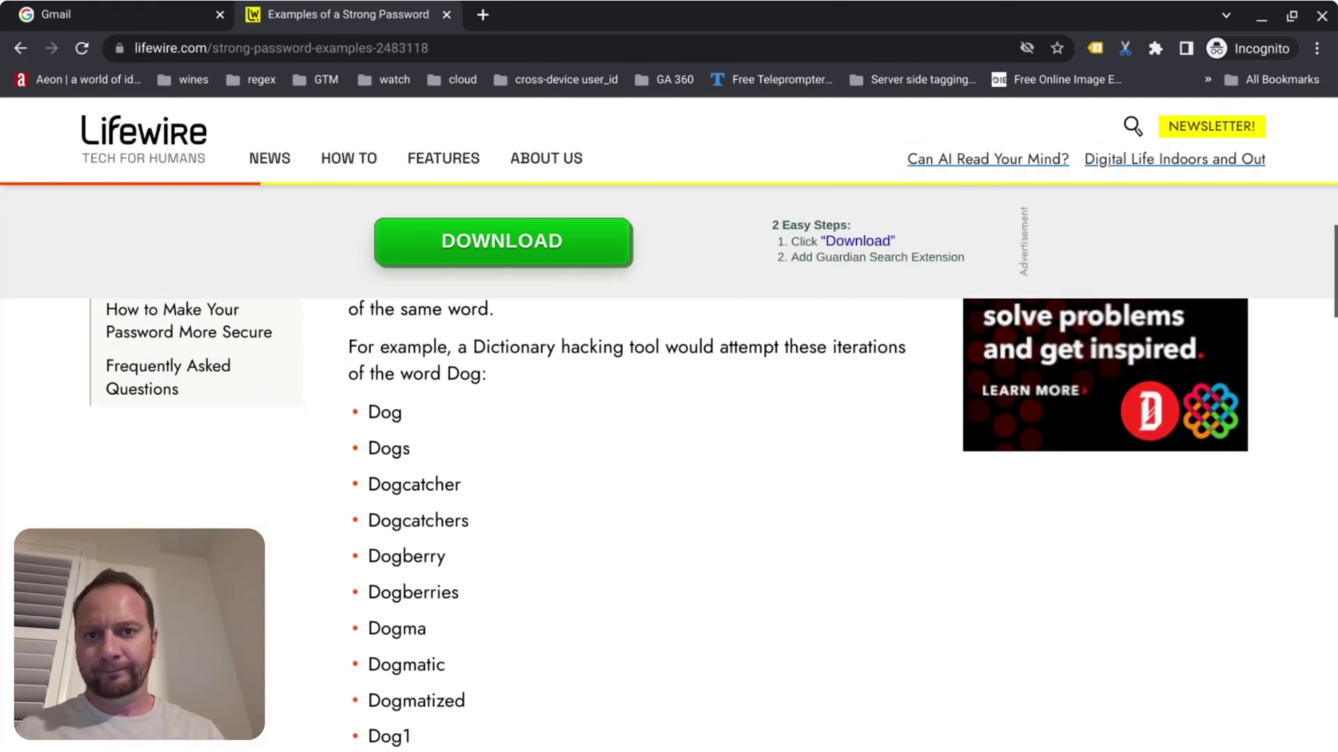
scroll(632, 522, down, 8)
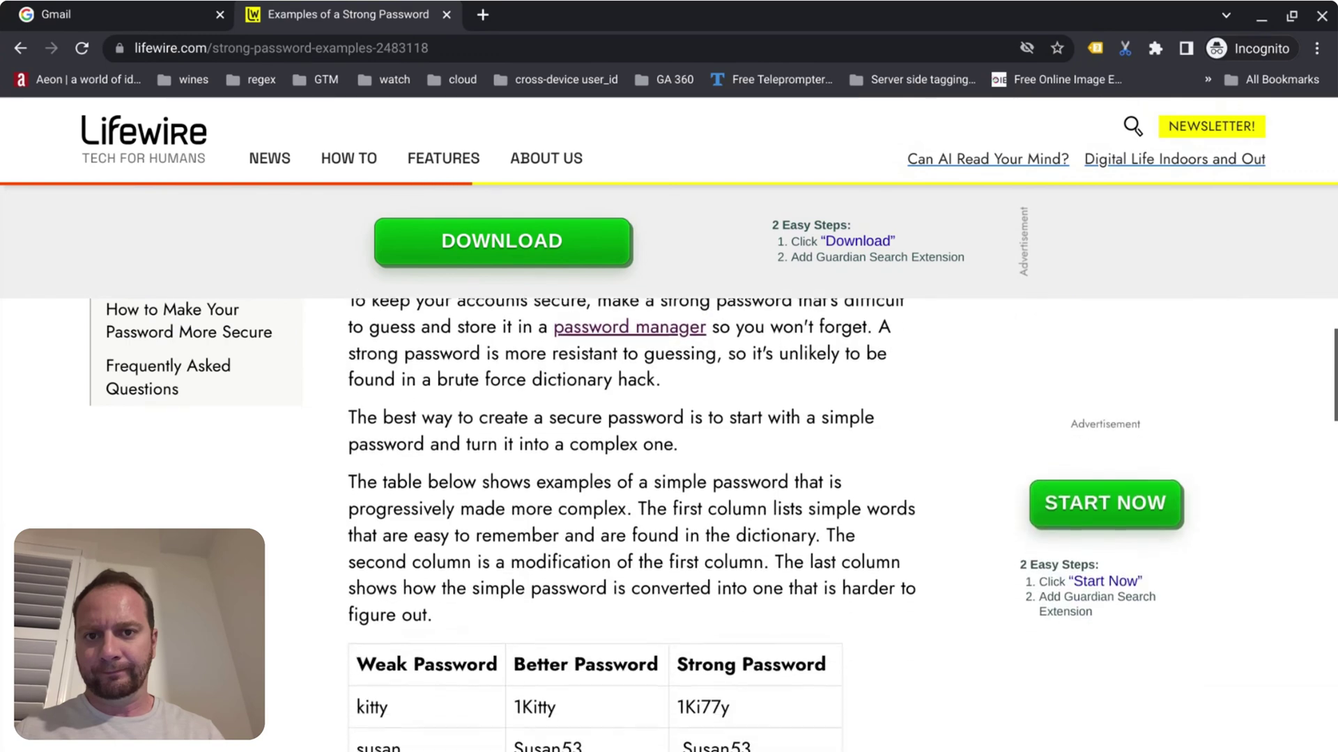
scroll(768, 467, down, 5)
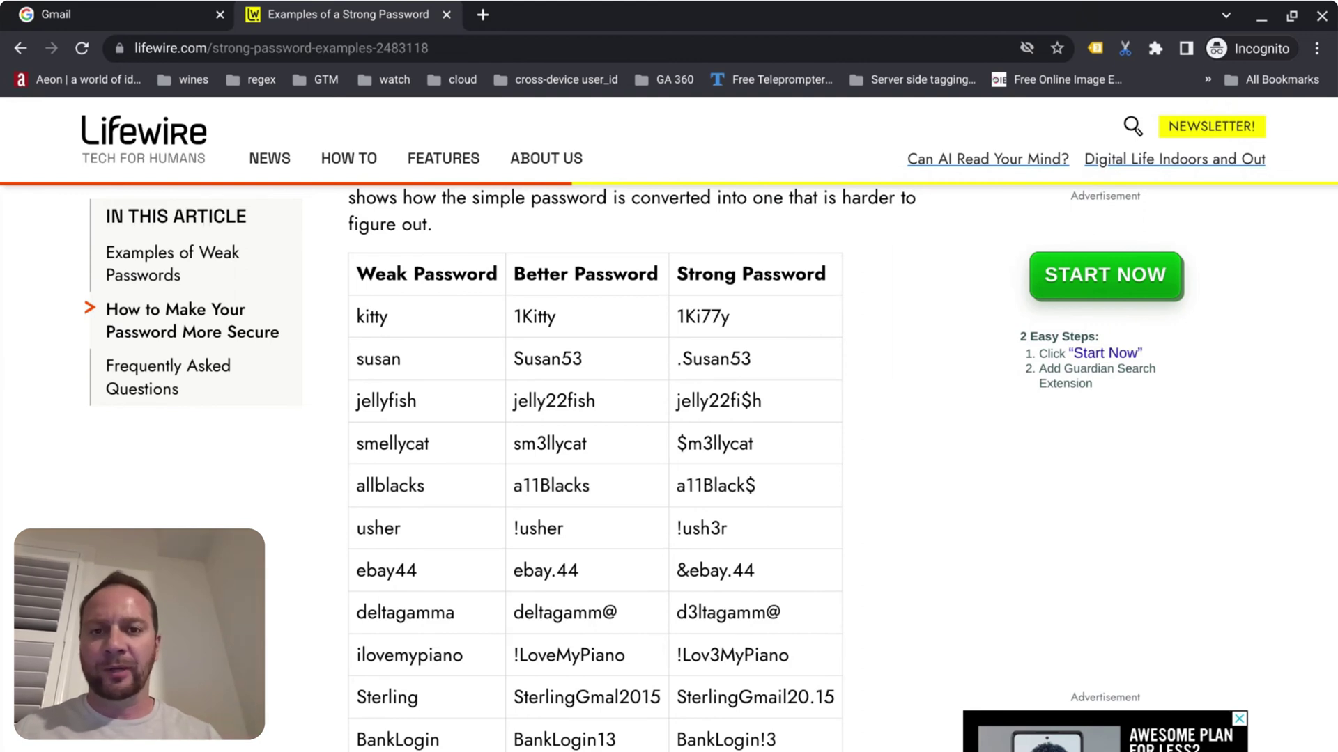
double_click(736, 441)
drag(736, 441, 678, 443)
key(ctrl+c)
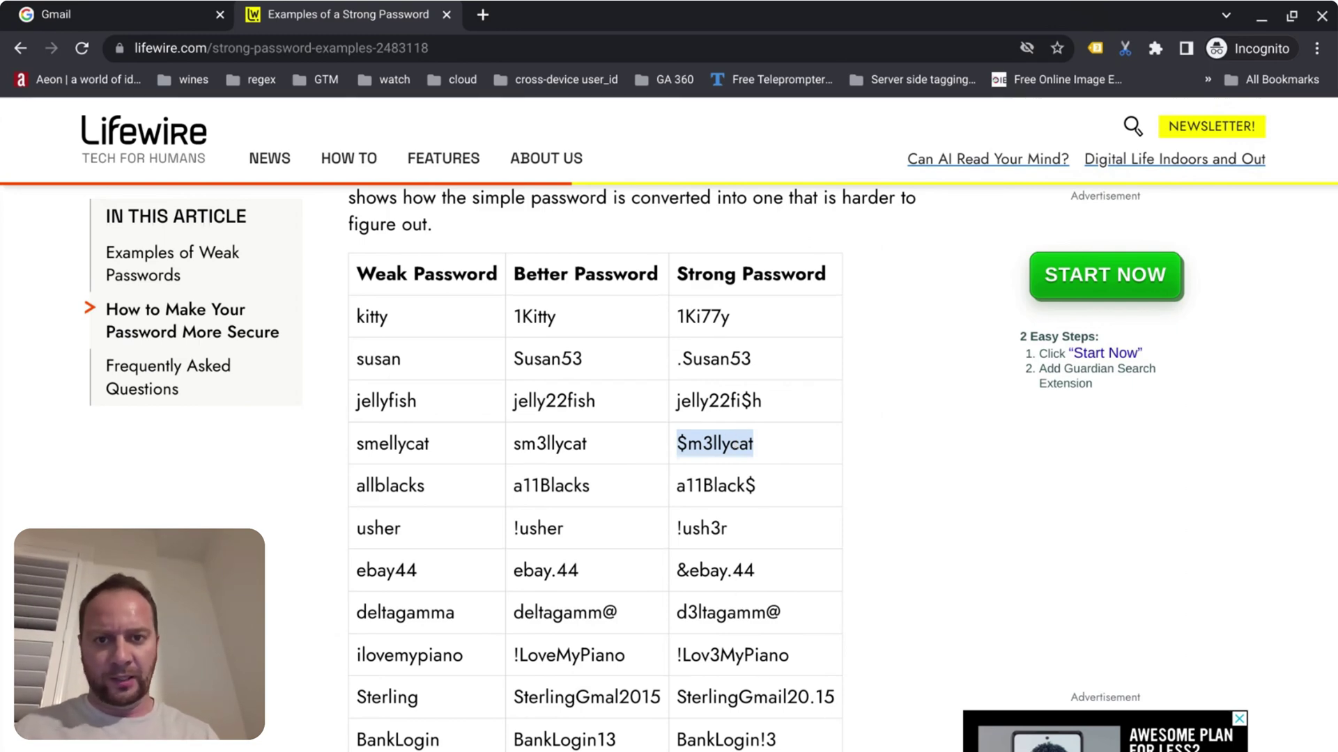
key(super)
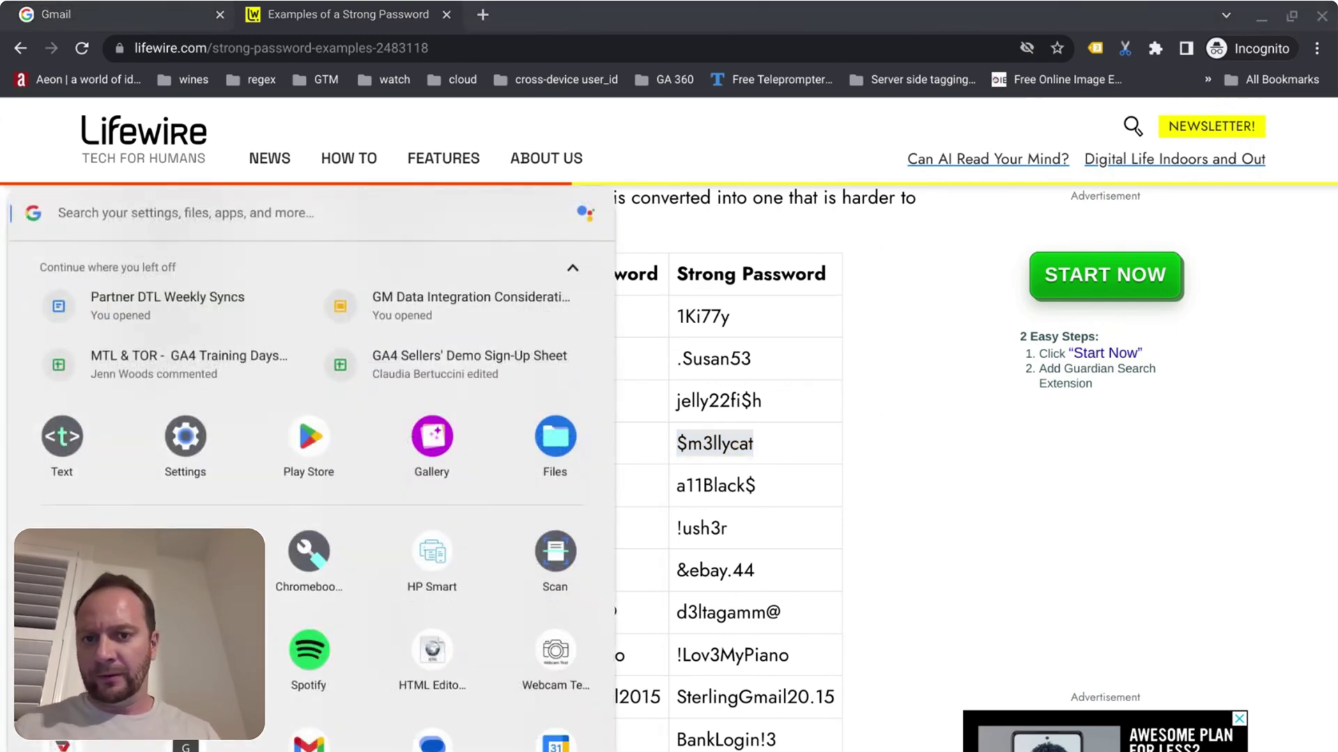
click(51, 451)
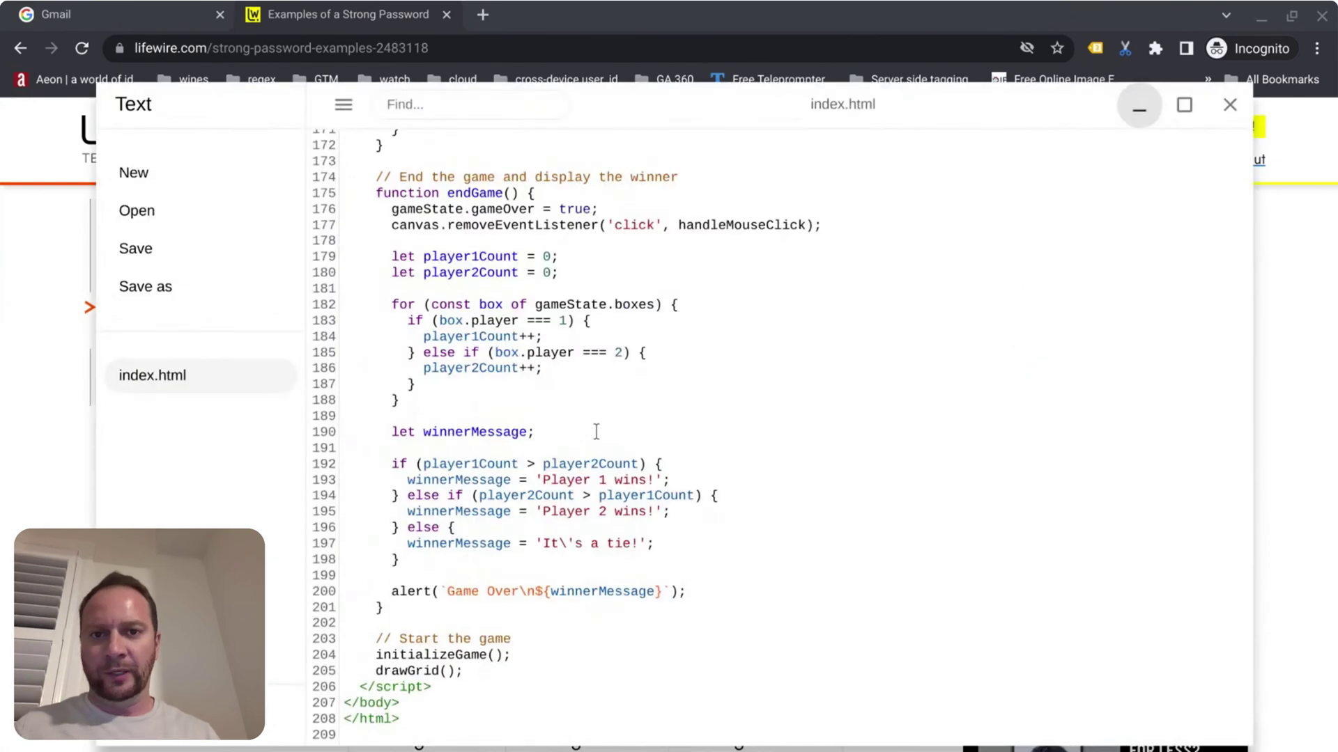
key(ctrl+a)
key(BackSpace)
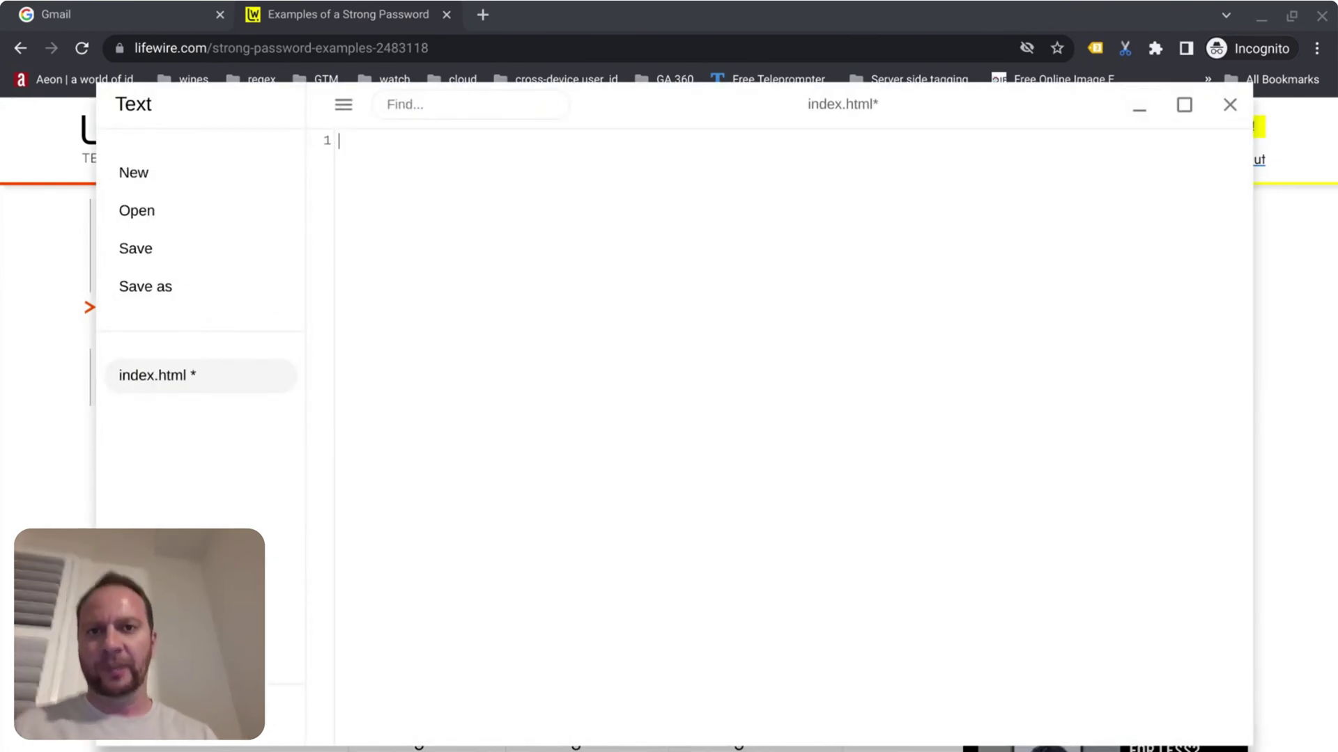
key(ctrl+v)
triple_click(416, 149)
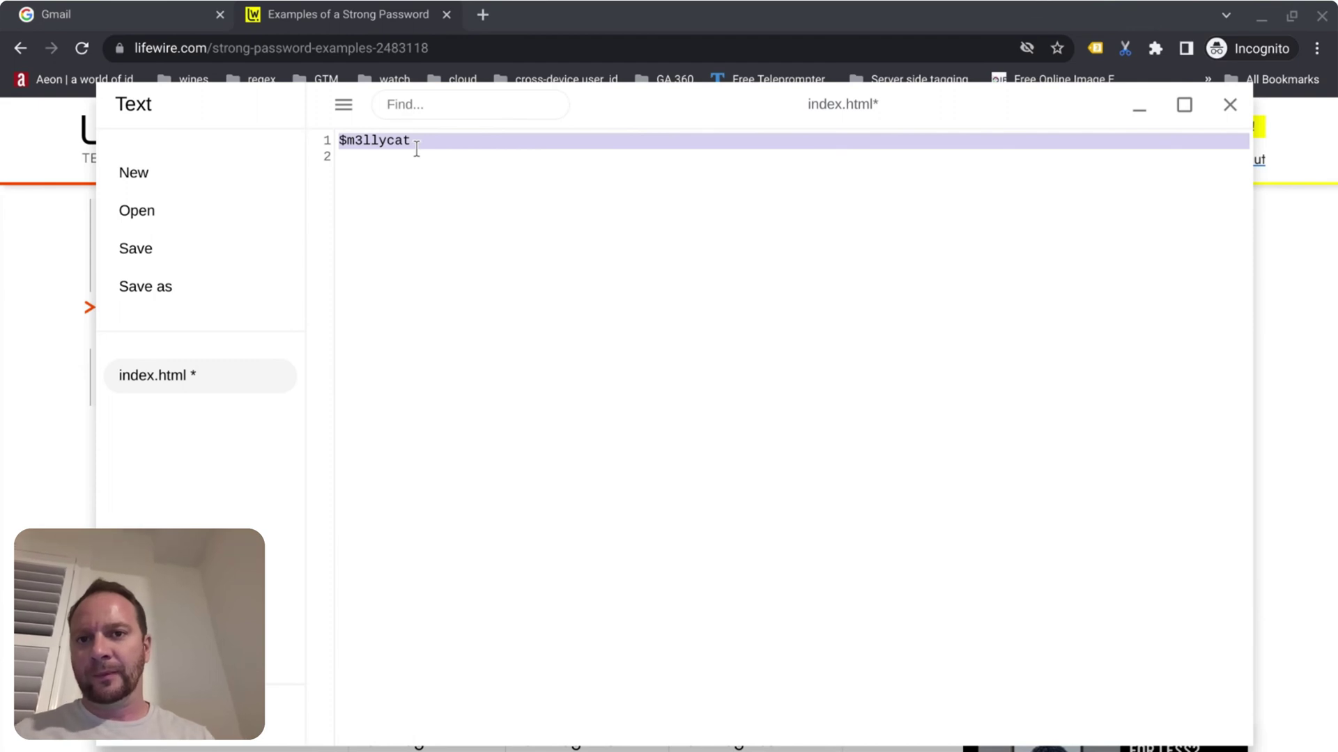
click(385, 149)
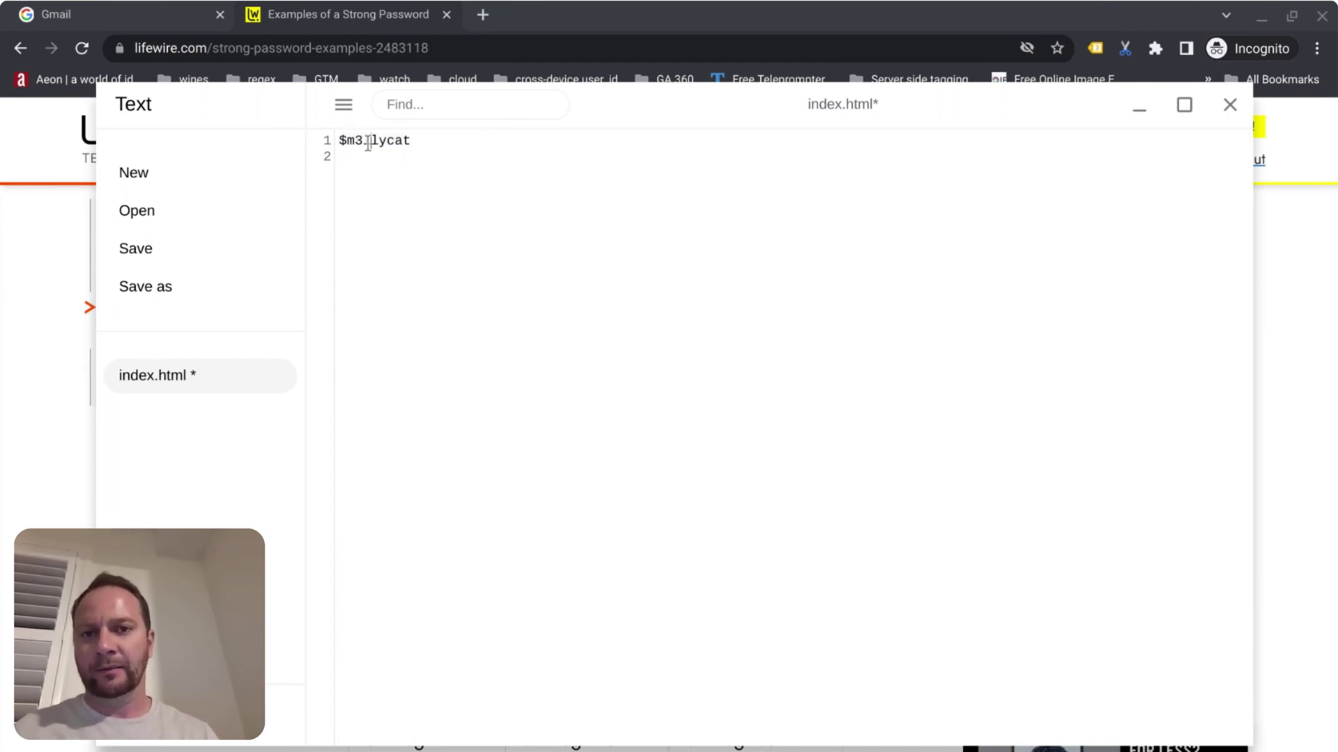
double_click(368, 143)
right_click(368, 144)
click(366, 158)
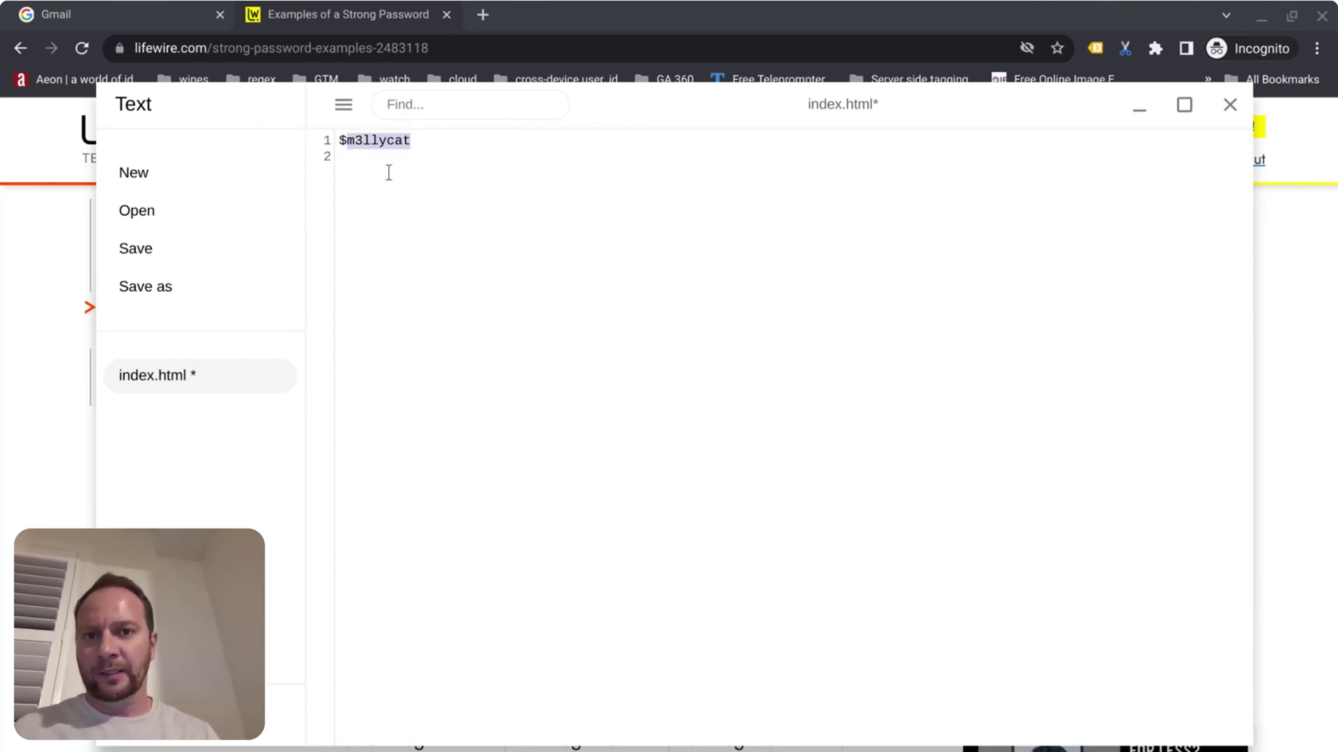
click(1231, 108)
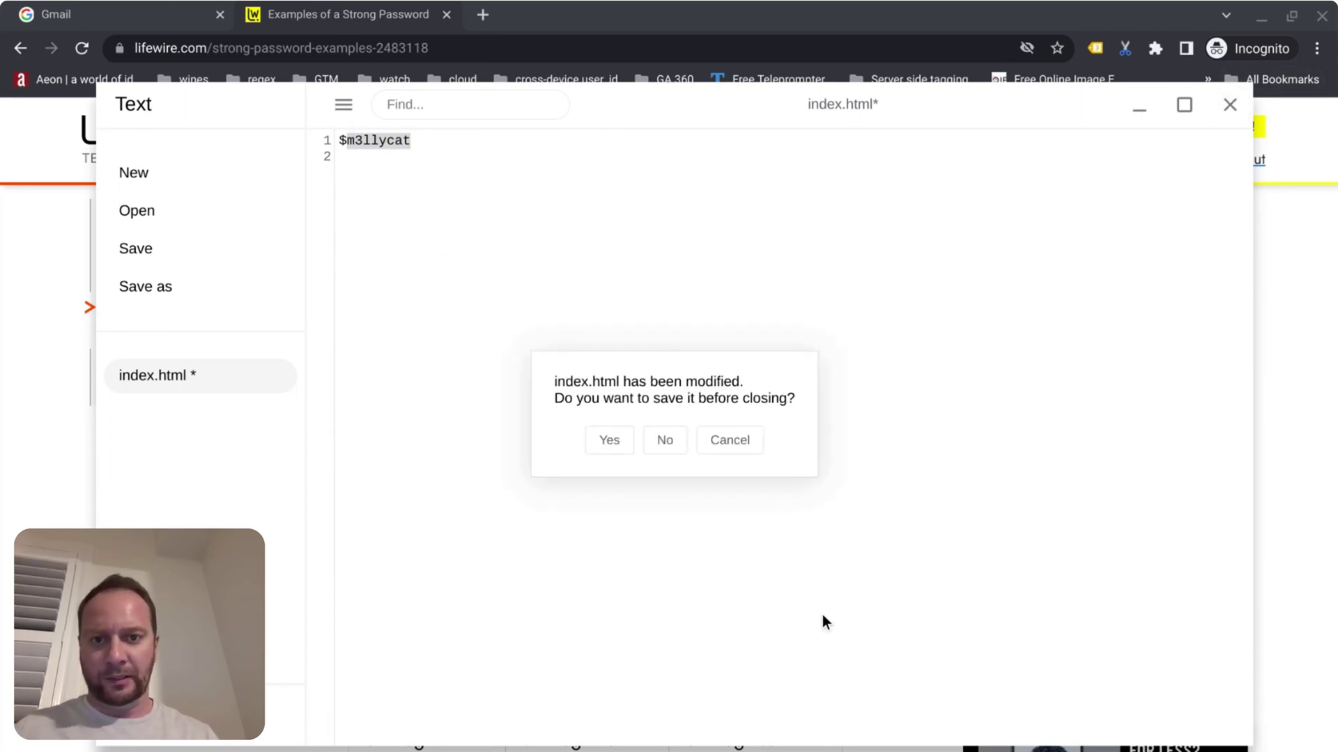
- Discard the note's changes, then try and close a failed 'docs' tab
click(665, 440)
click(489, 17)
text(docs)
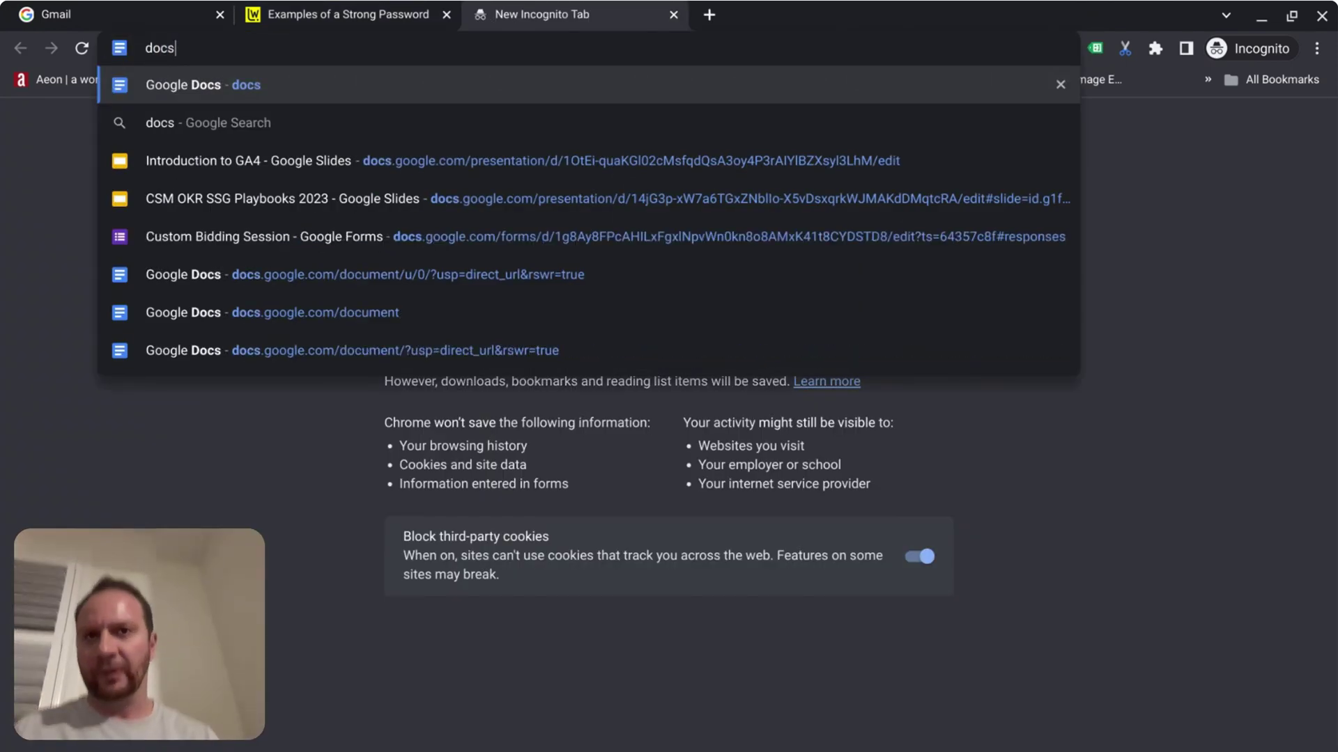
key(Return)
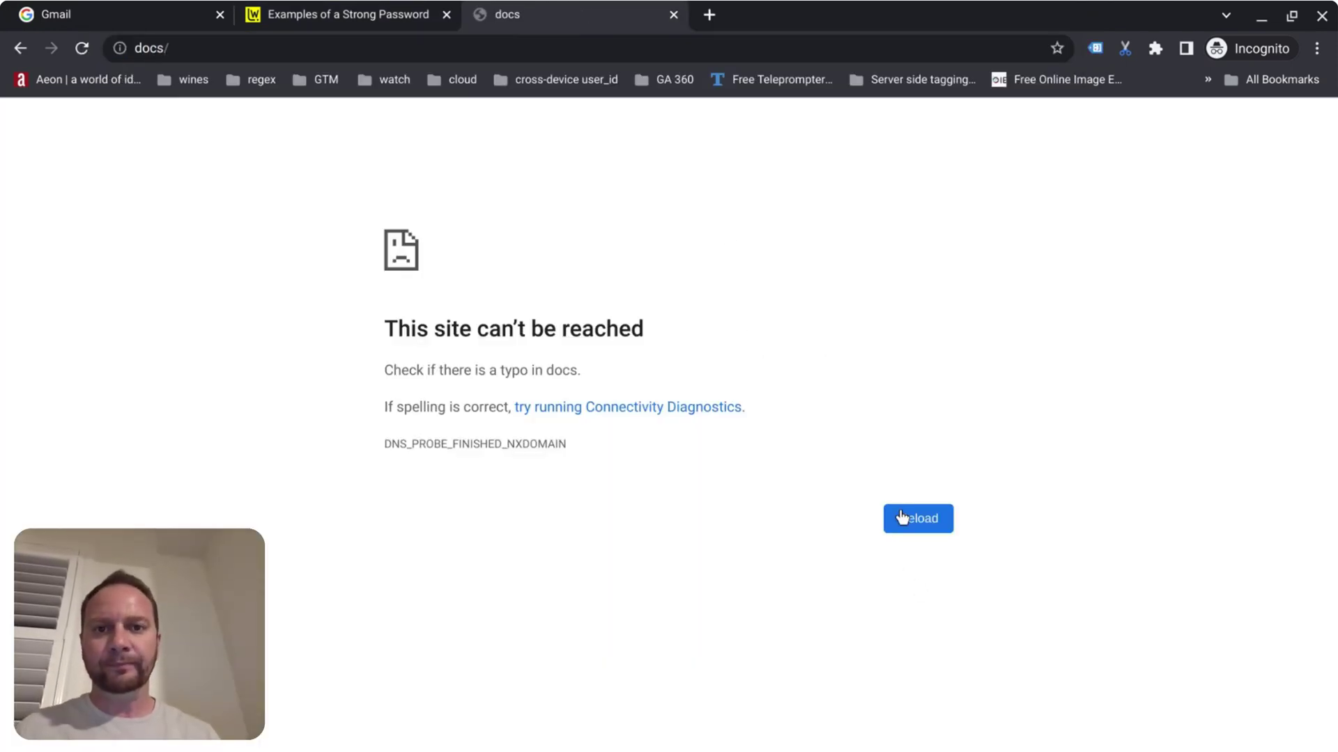
click(901, 517)
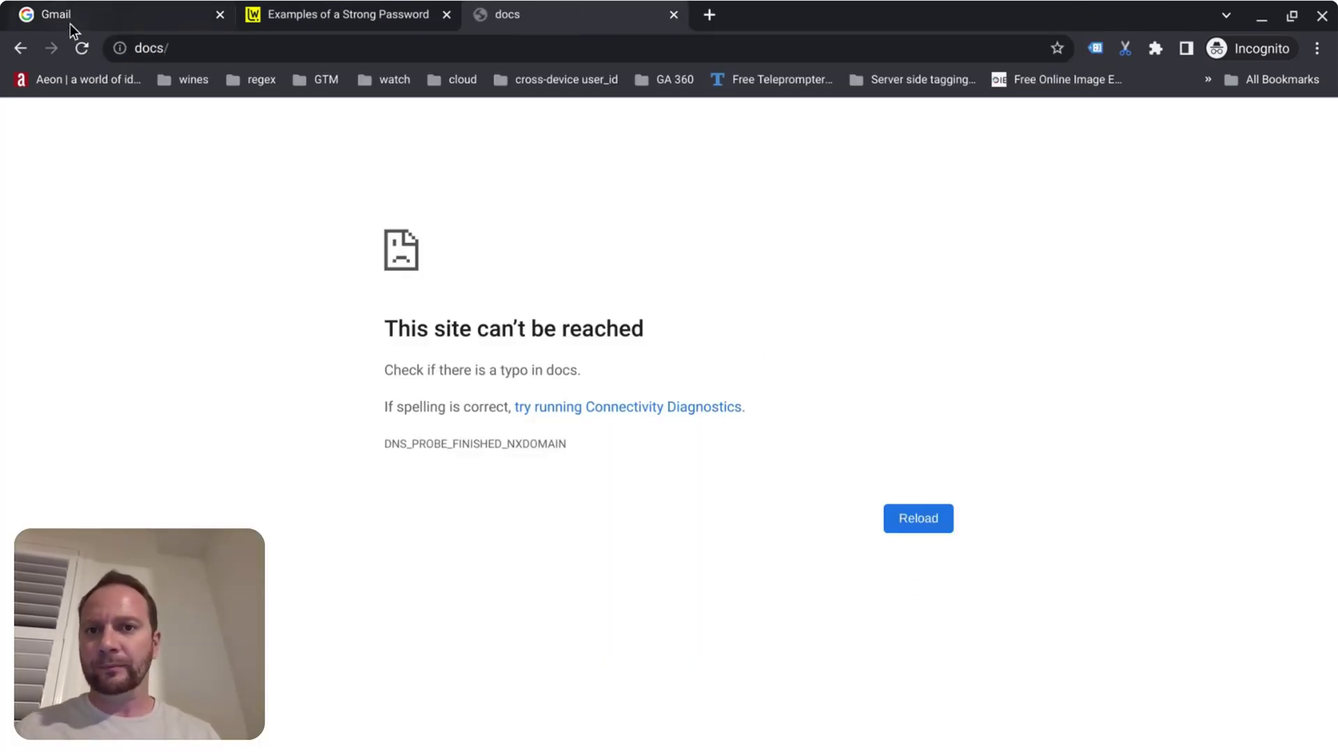
click(674, 14)
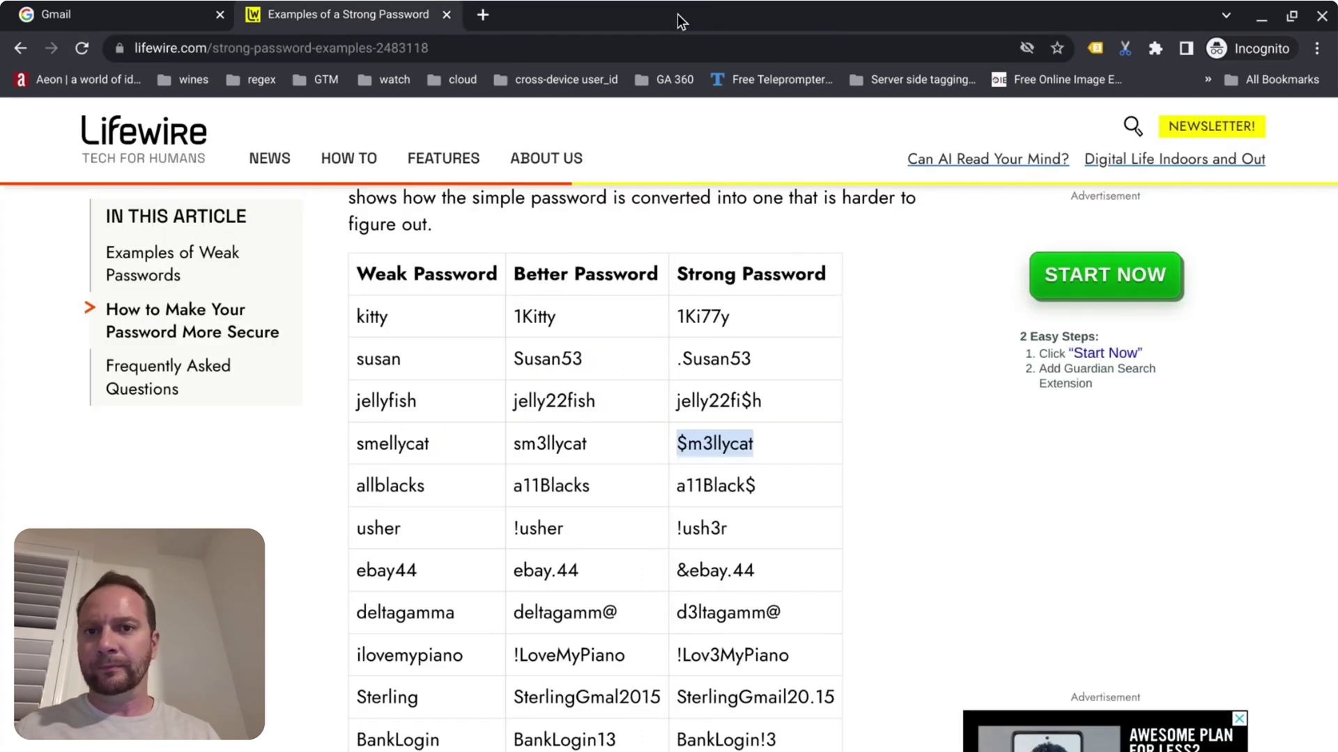
click(687, 508)
click(1314, 50)
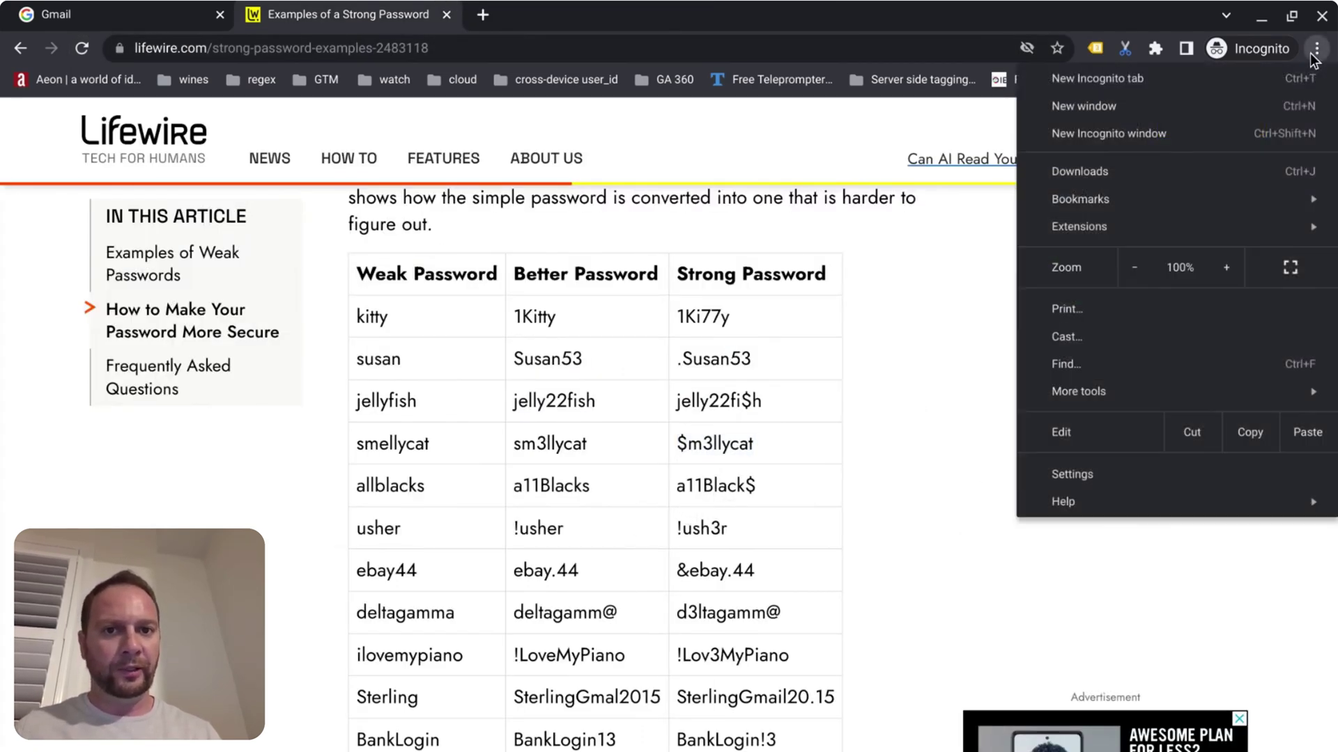
click(1226, 268)
click(1226, 268)
click(1226, 267)
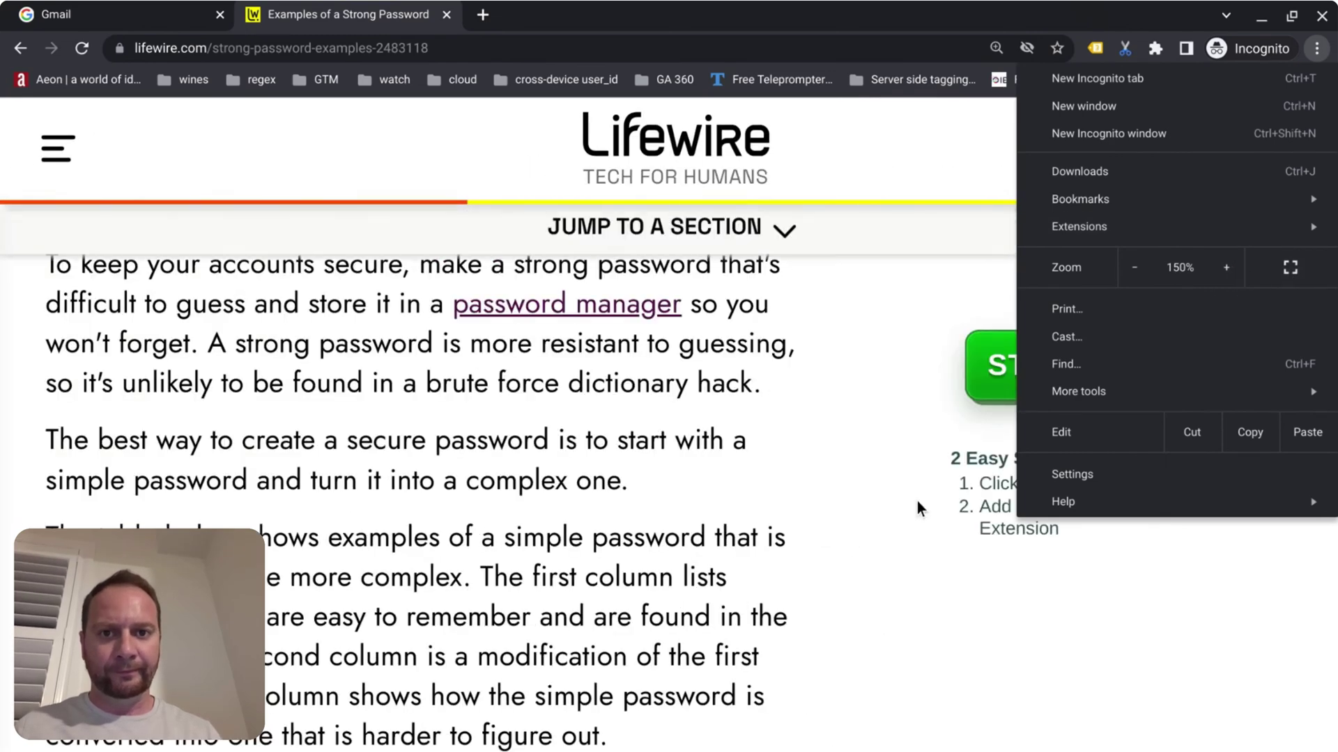
click(882, 510)
scroll(882, 510, down, 7)
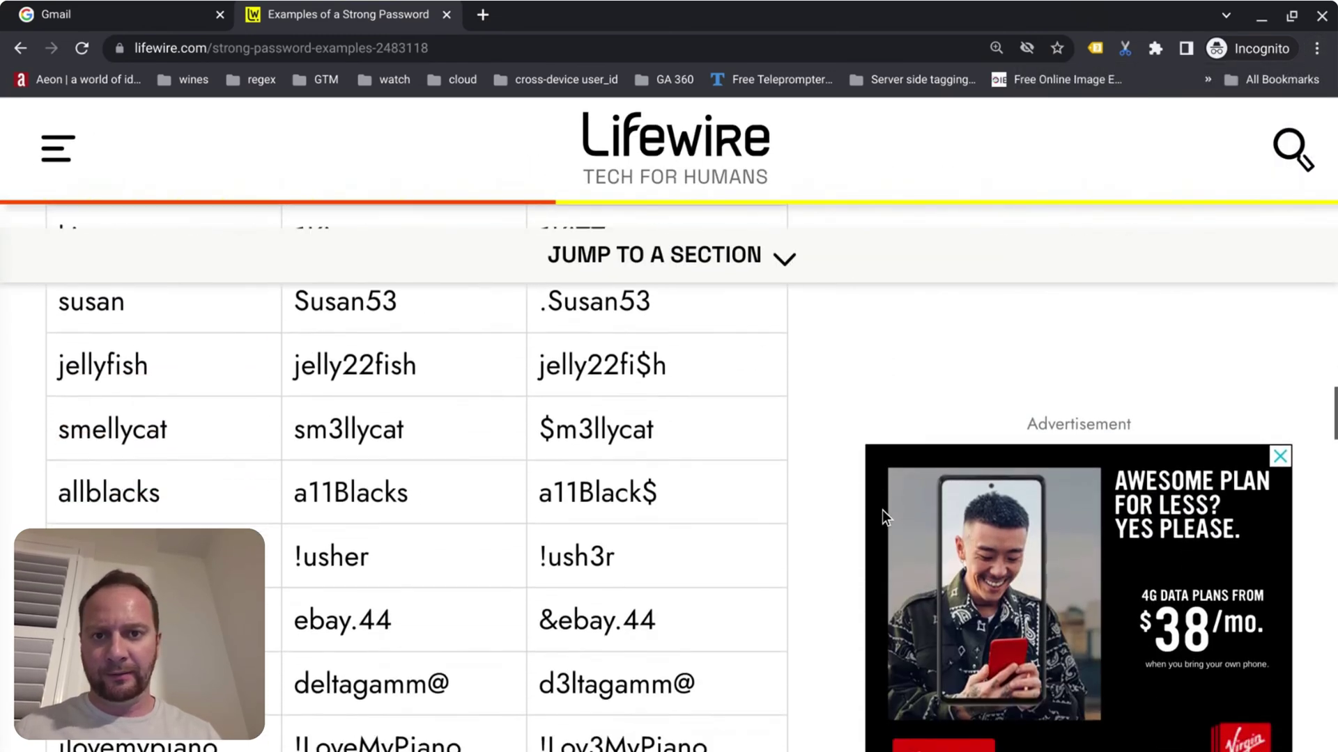
double_click(564, 406)
click(564, 406)
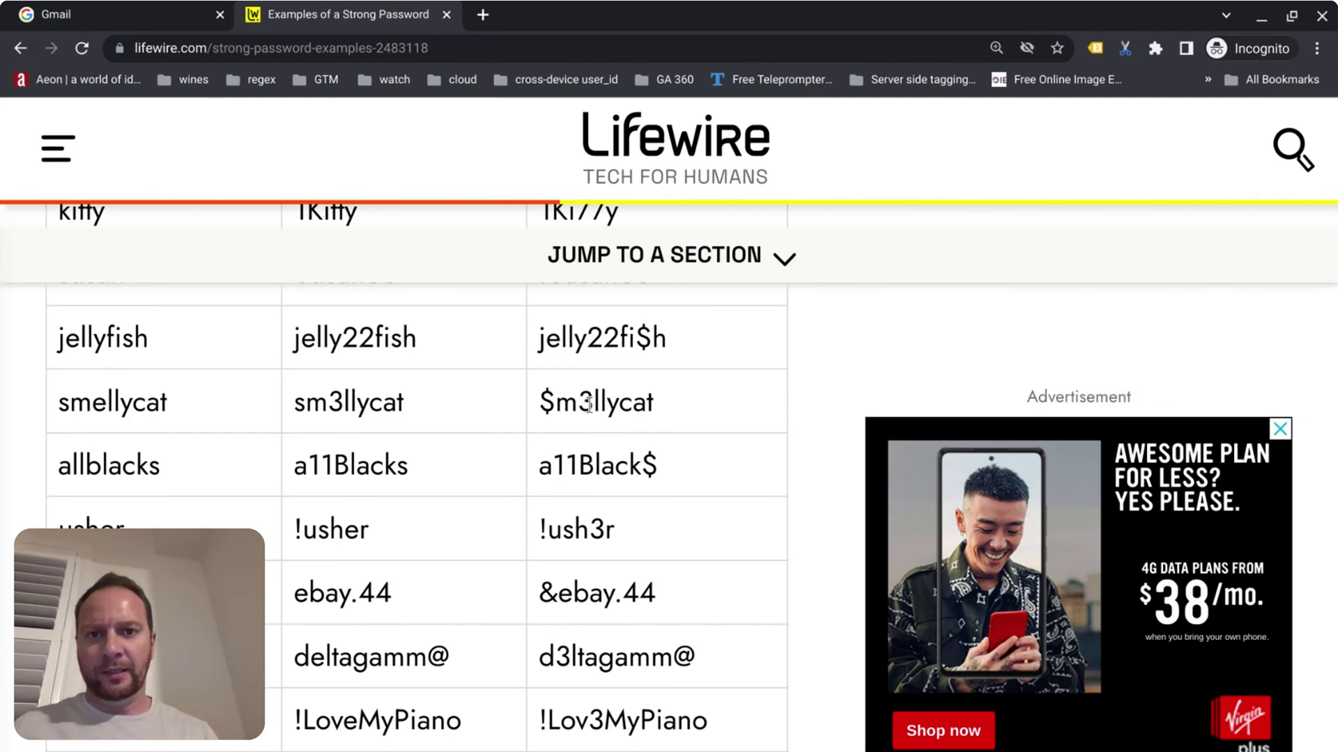
drag(578, 402, 594, 403)
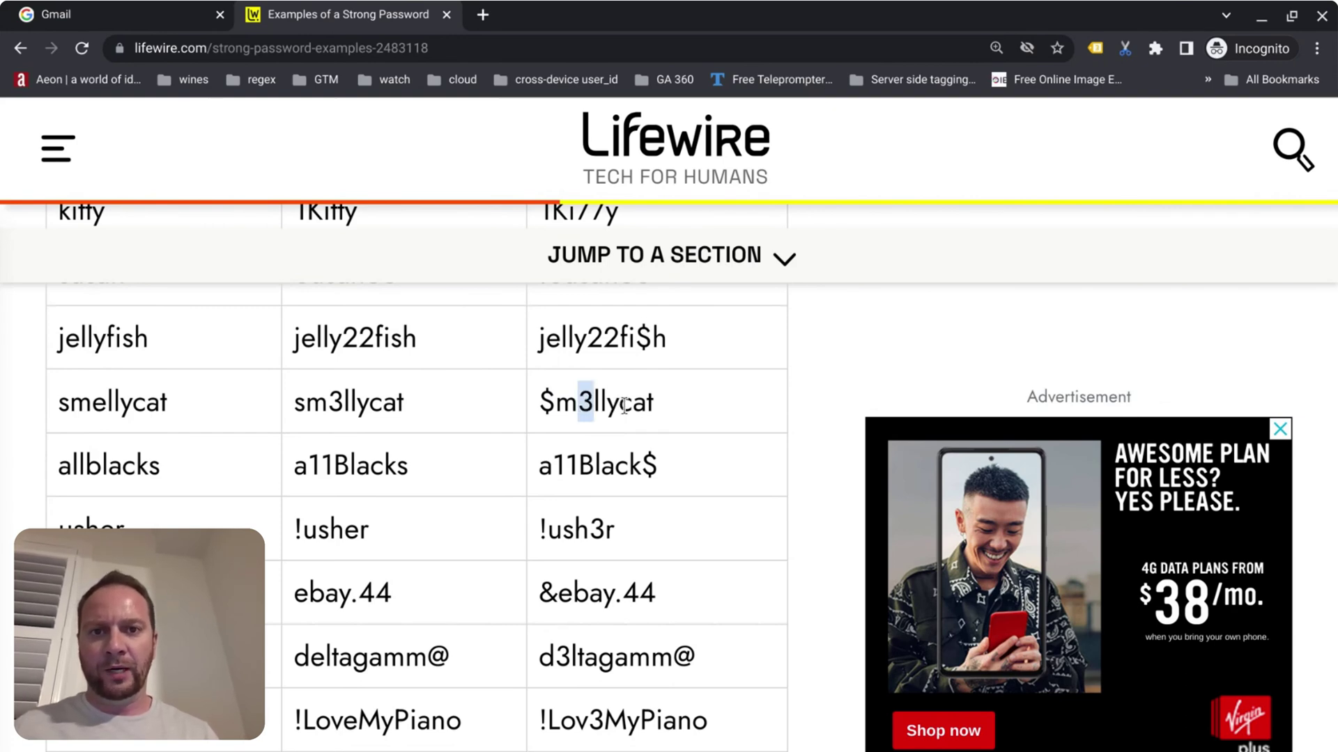
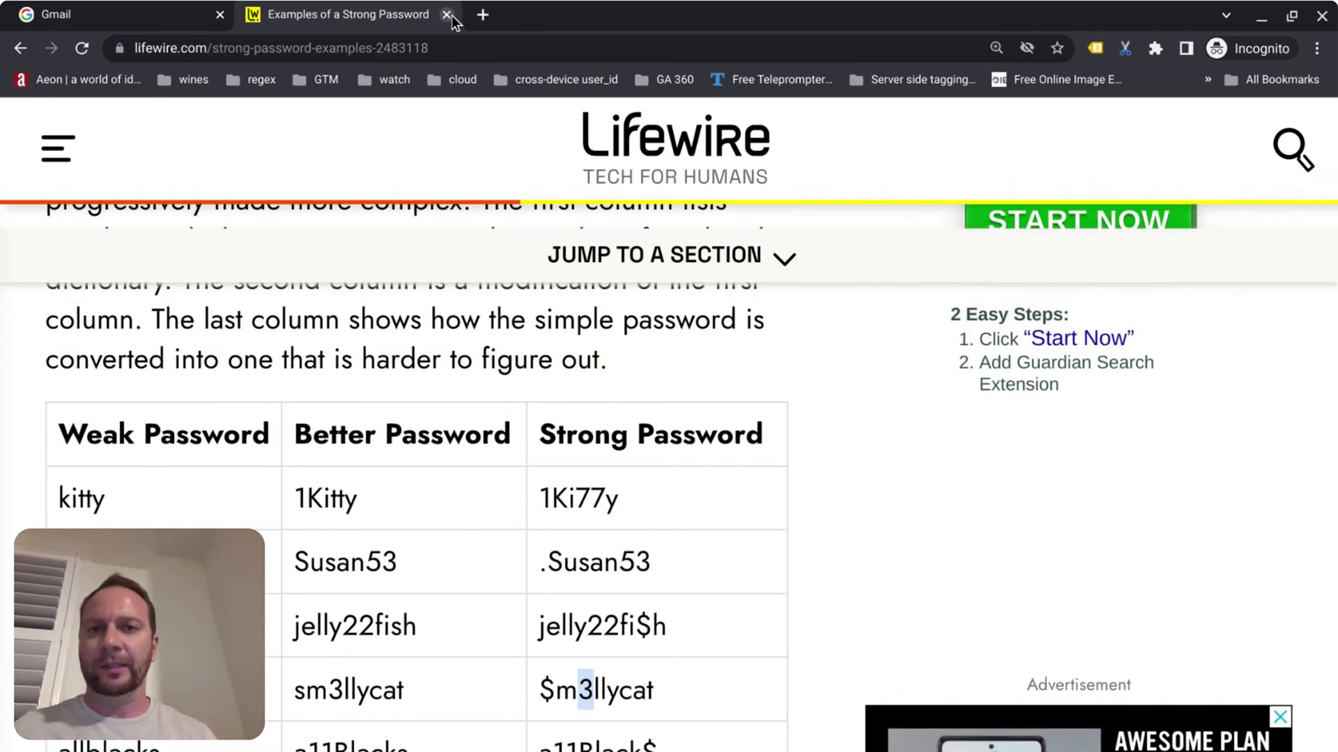
- Close the password examples tab, submit the new password, and skip the recovery email
click(447, 16)
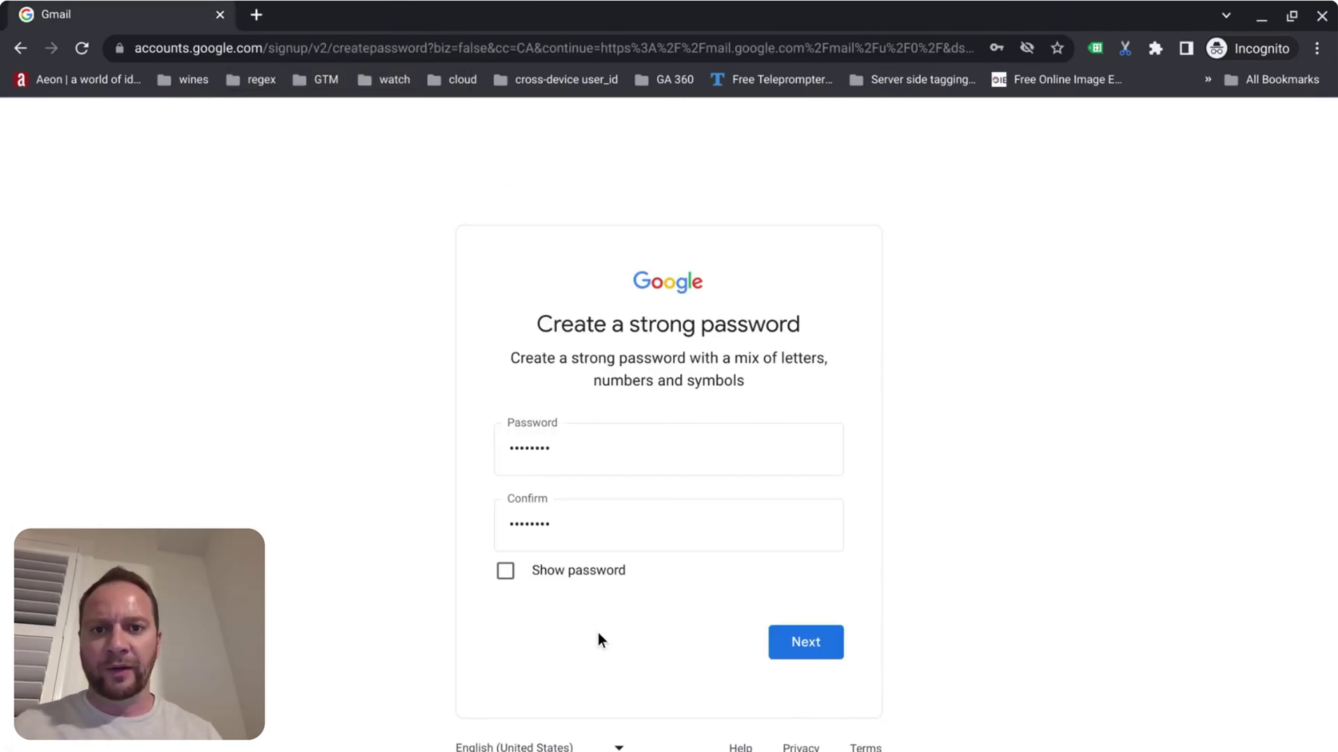
click(814, 646)
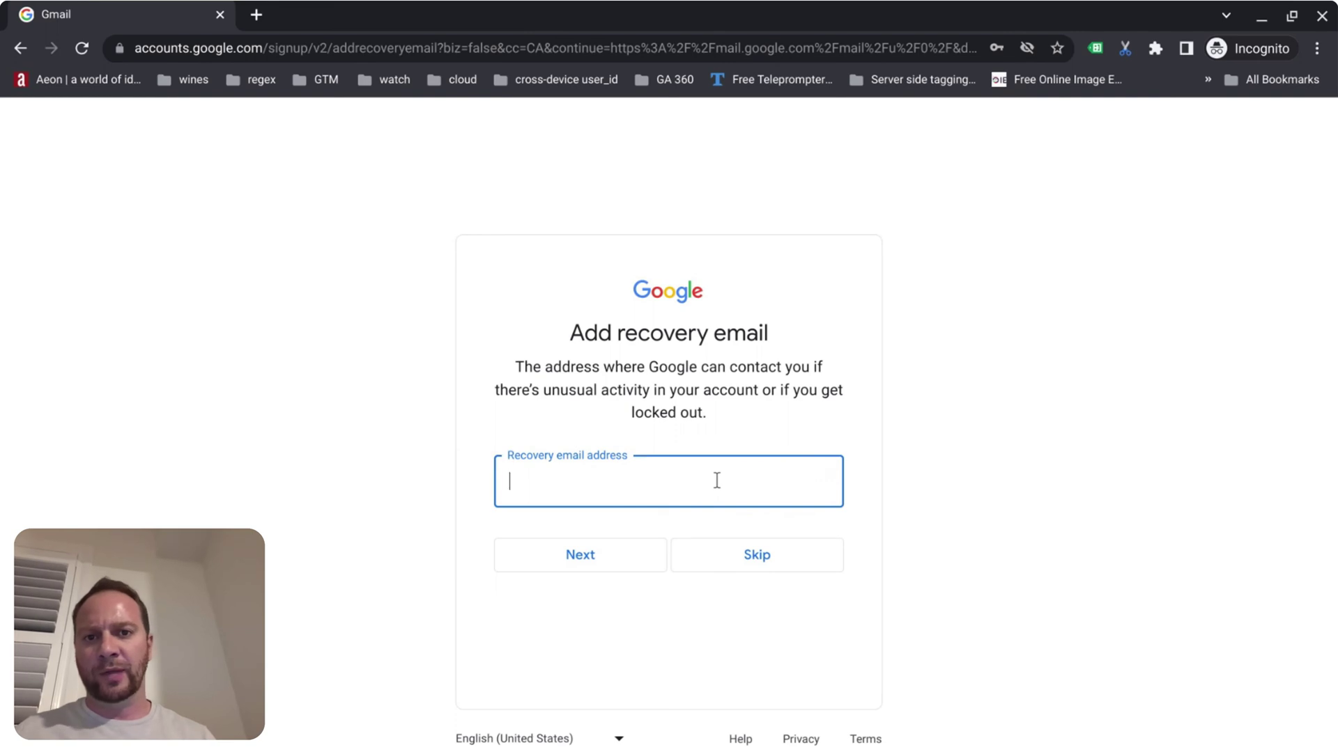
text(a)
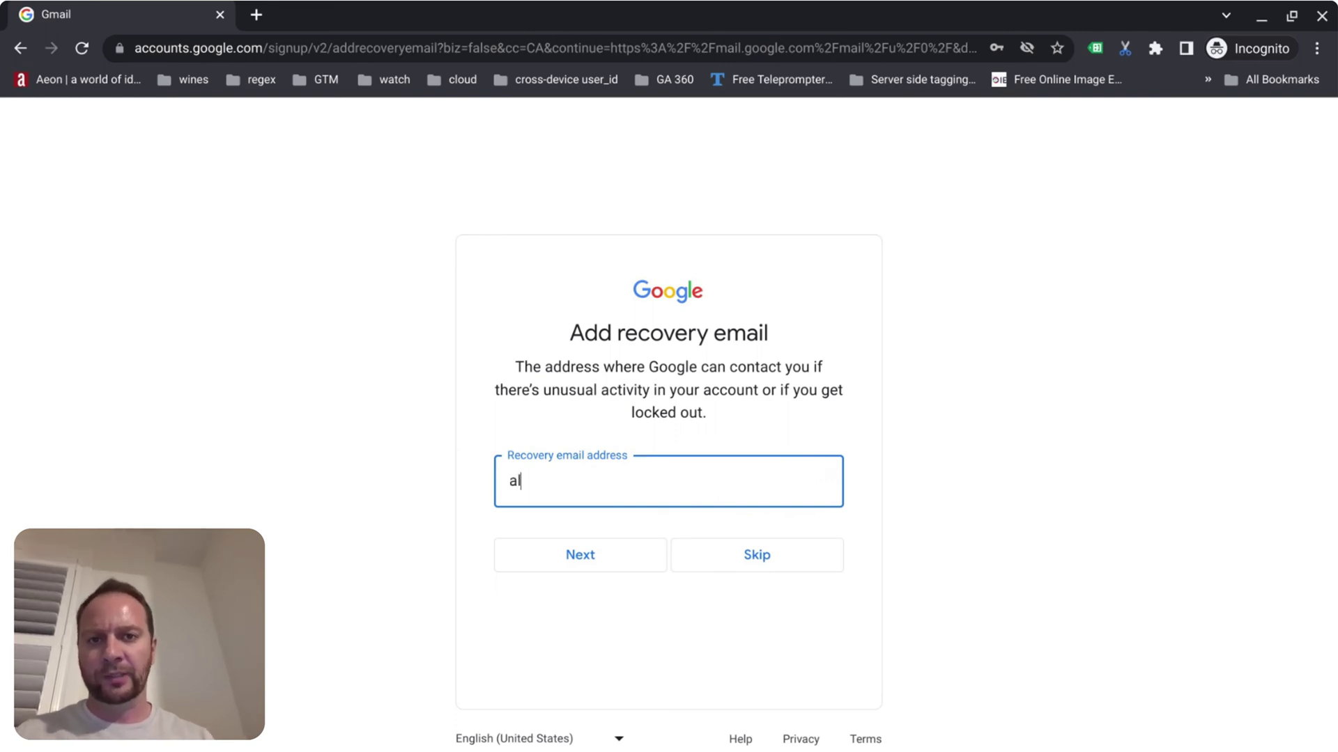
key(BackSpace)
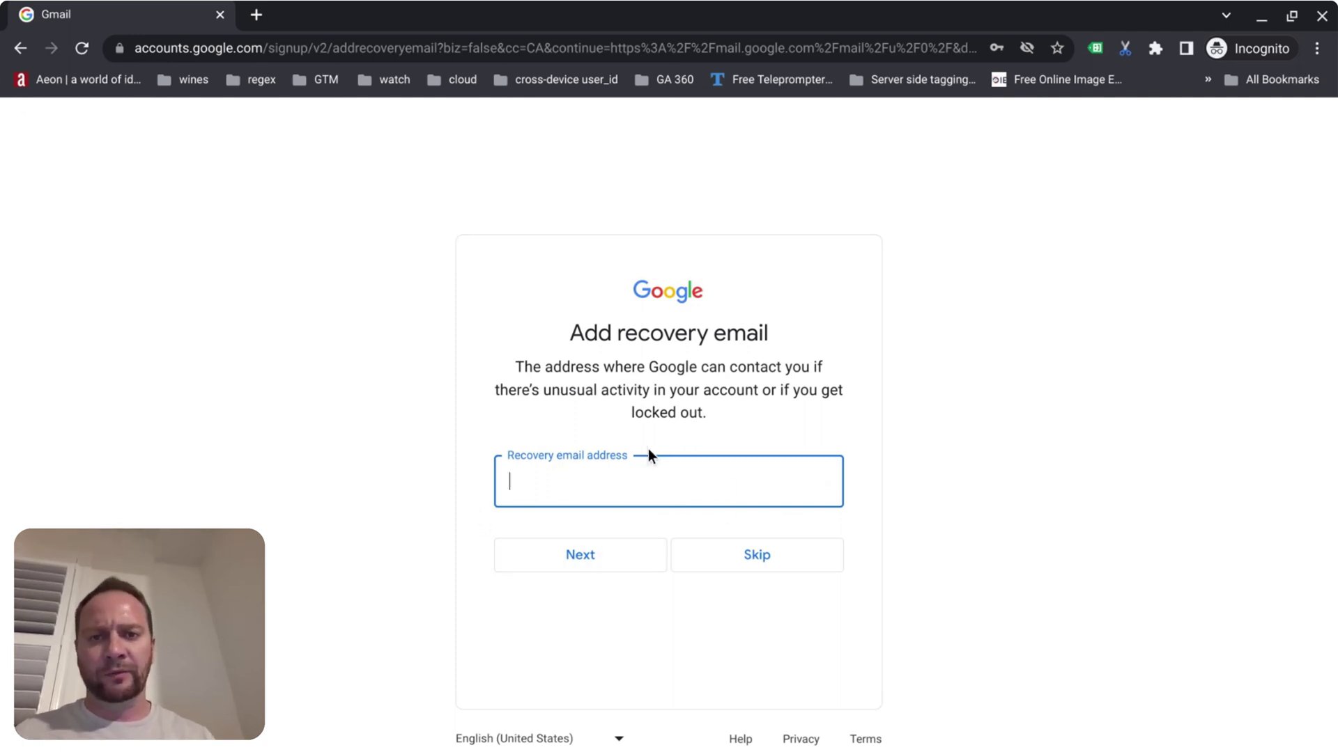
click(755, 562)
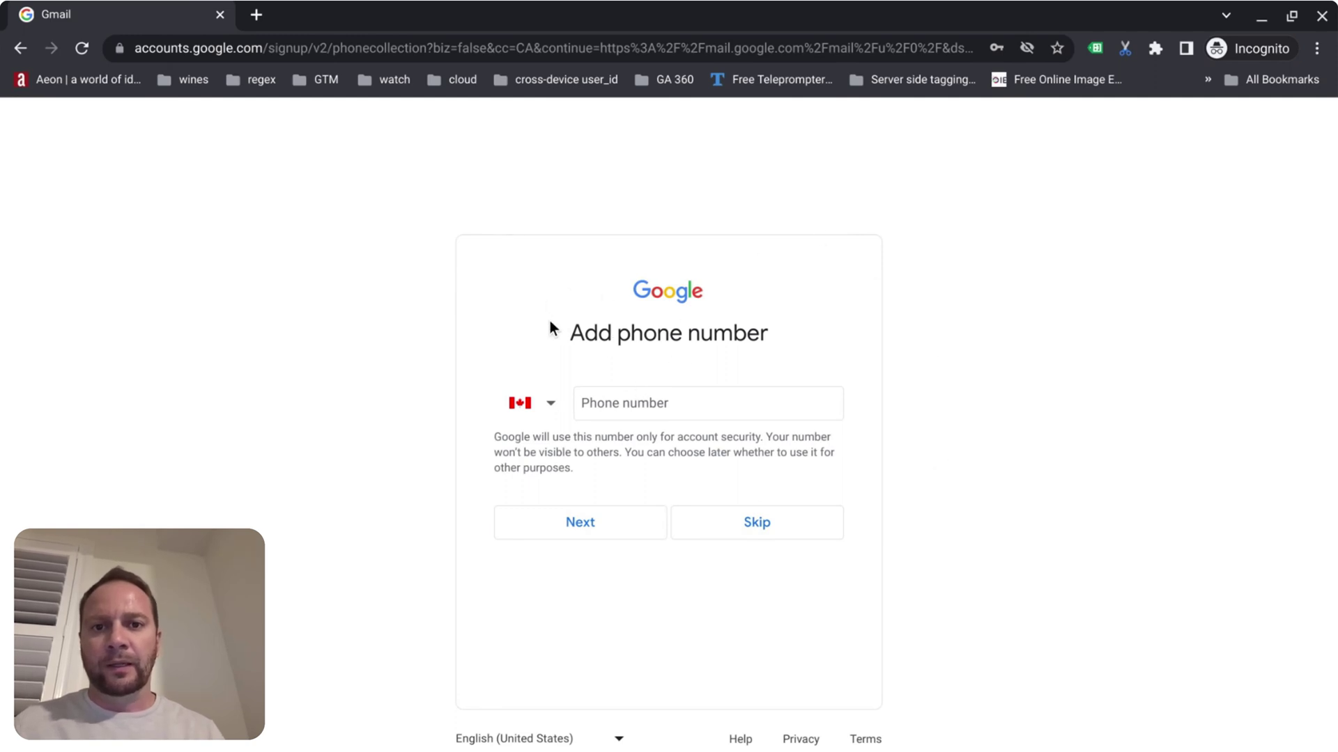
- Skip the phone number, confirm the account review, and agree to the Privacy and Terms
click(756, 529)
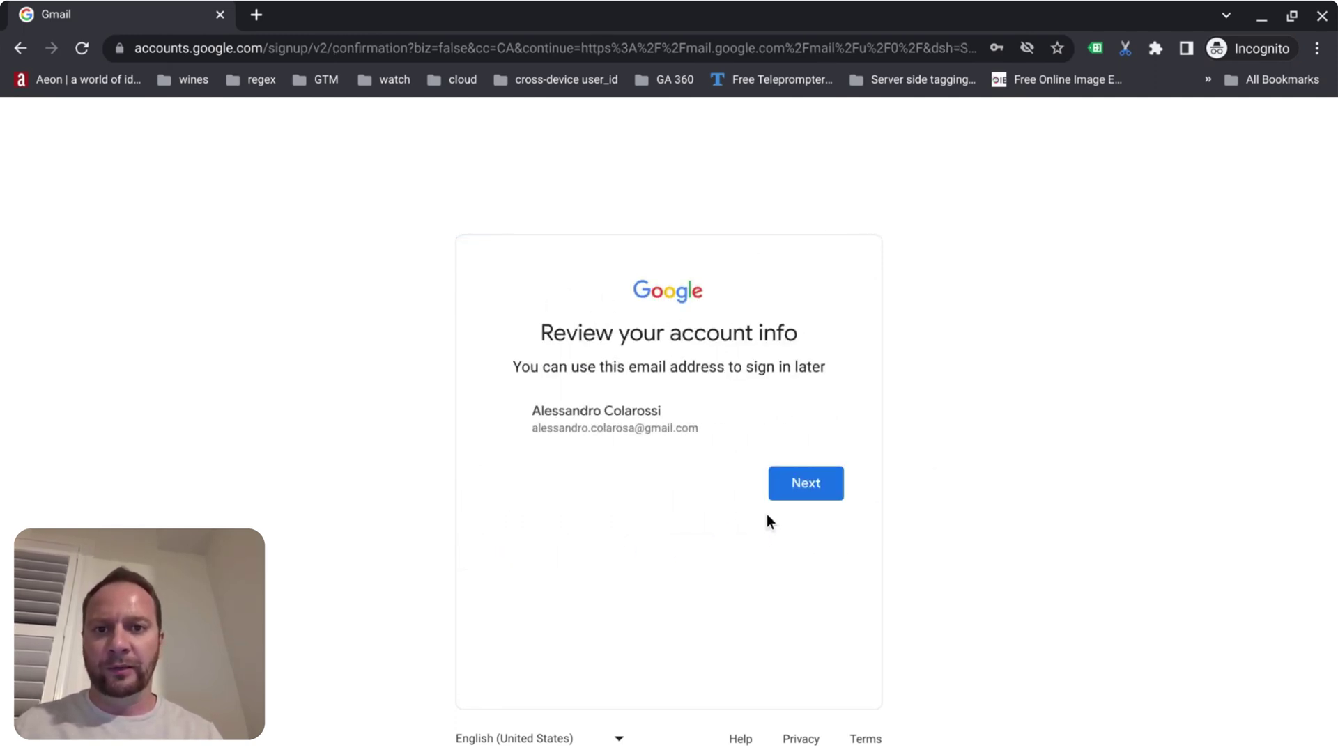
click(795, 489)
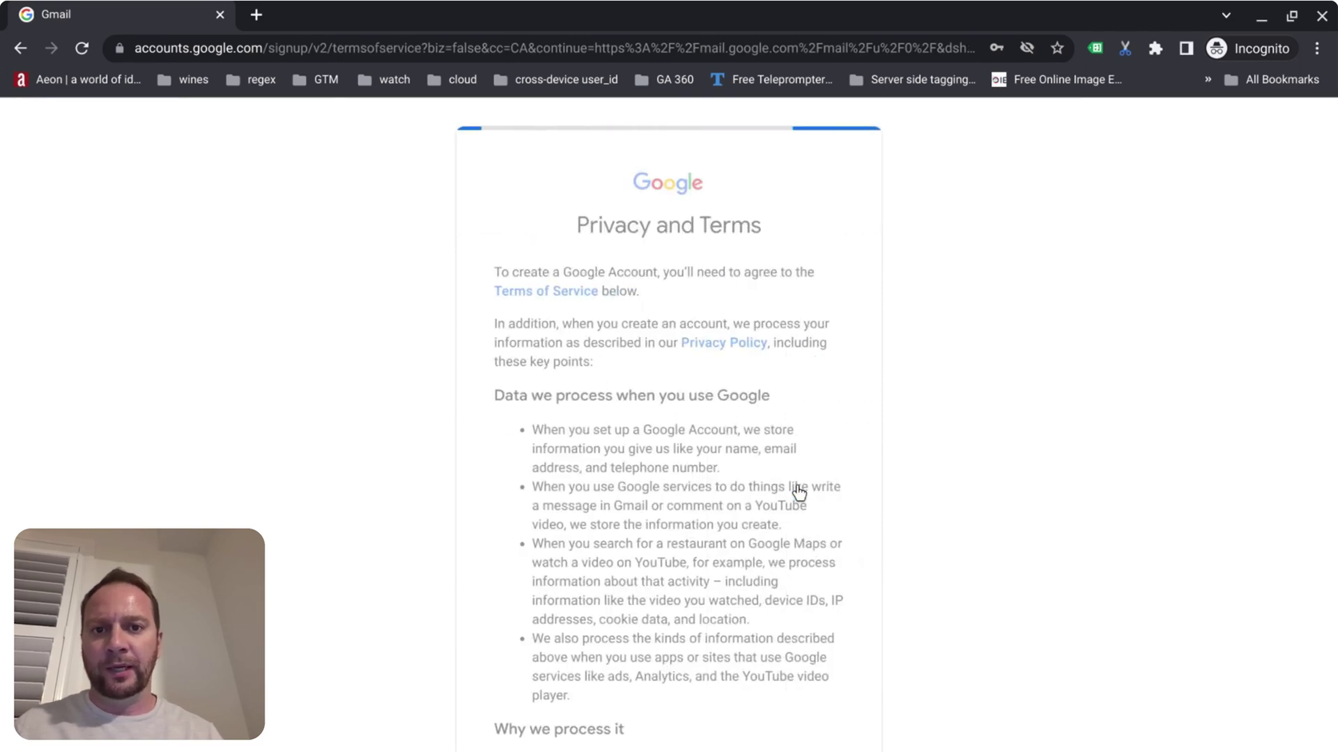
scroll(799, 493, down, 10)
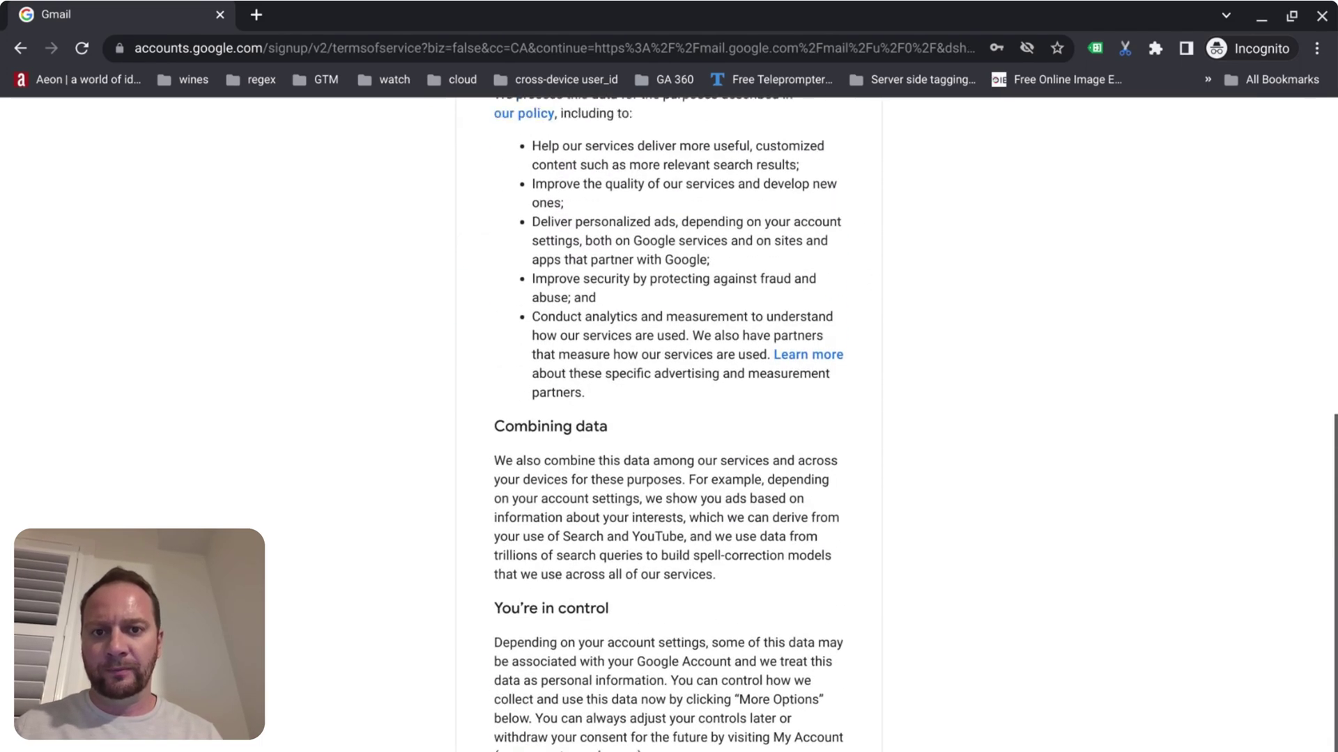
scroll(807, 714, down, 3)
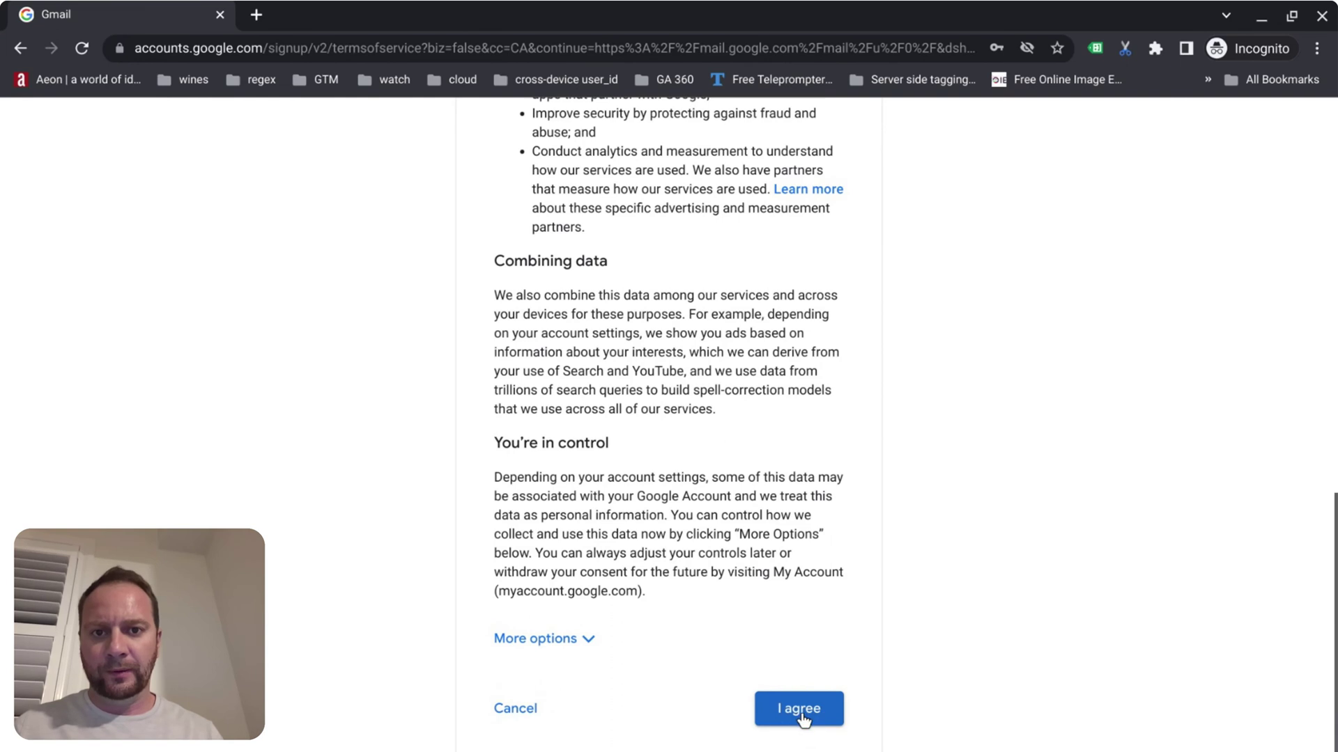
click(800, 709)
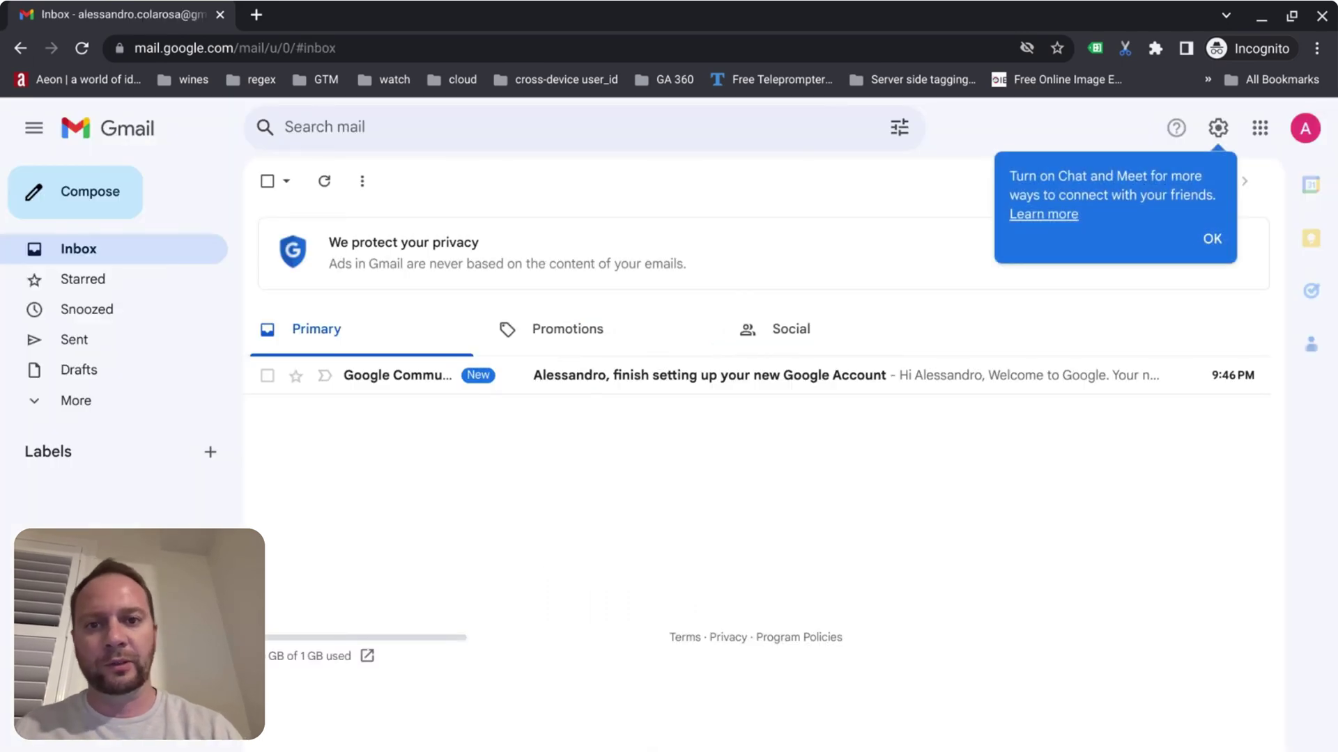
- Open the 'finish setting up your new Google Account' email from the inbox and skim it
click(267, 375)
click(412, 381)
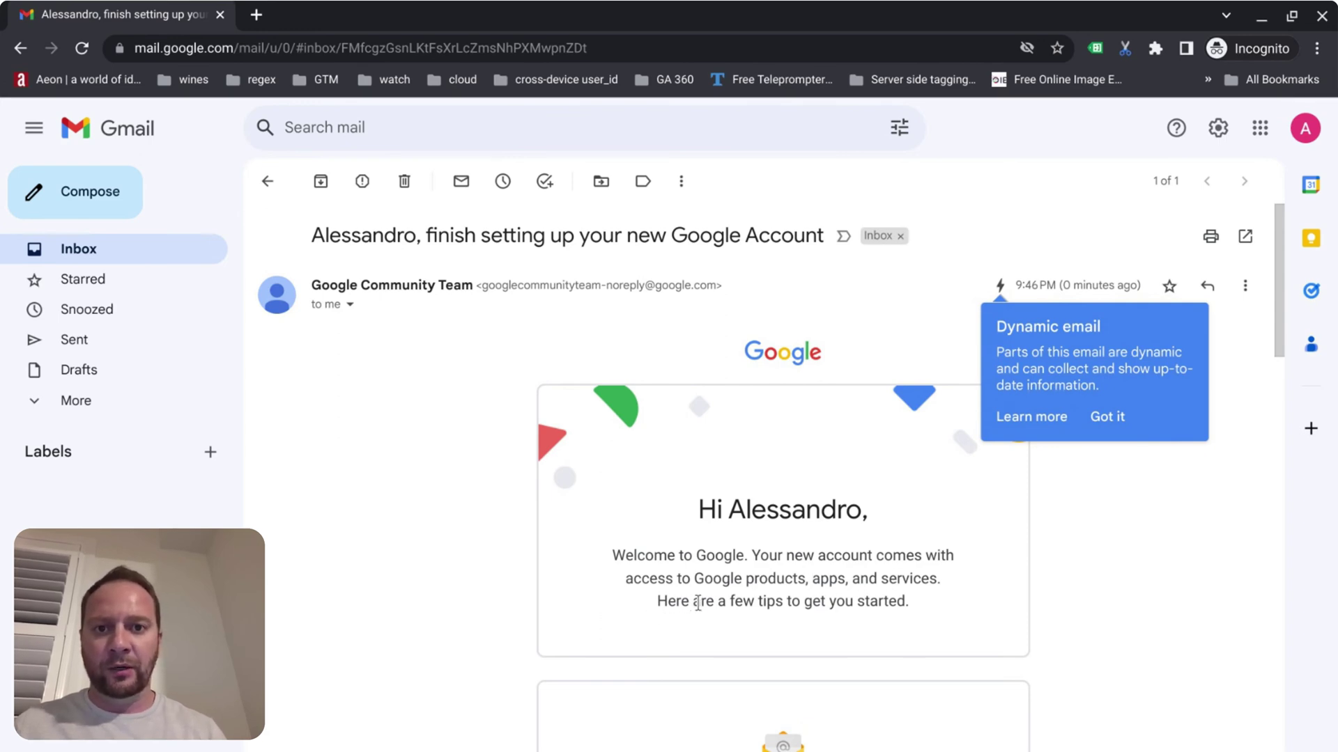
scroll(801, 599, down, 10)
scroll(801, 599, up, 15)
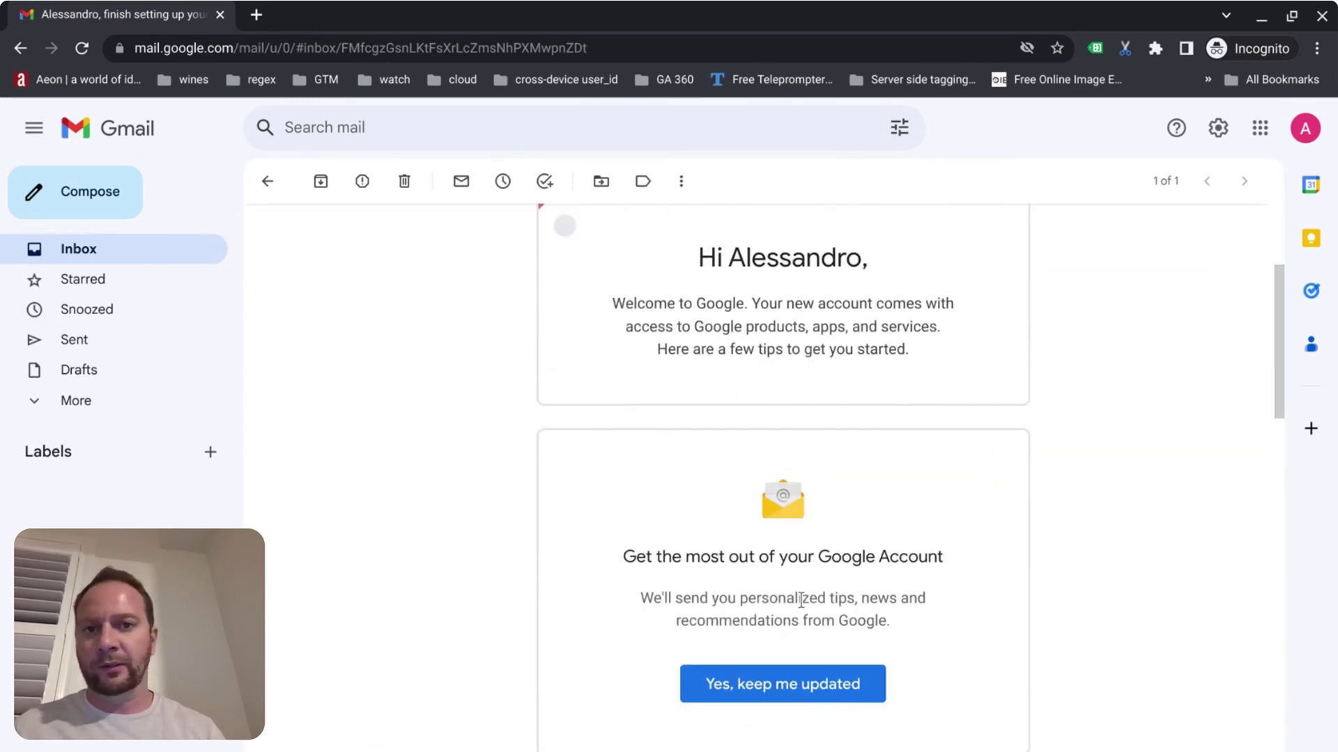
- Dismiss the Dynamic email tip, check the signed-in address in the profile menu, and reload Gmail
click(271, 182)
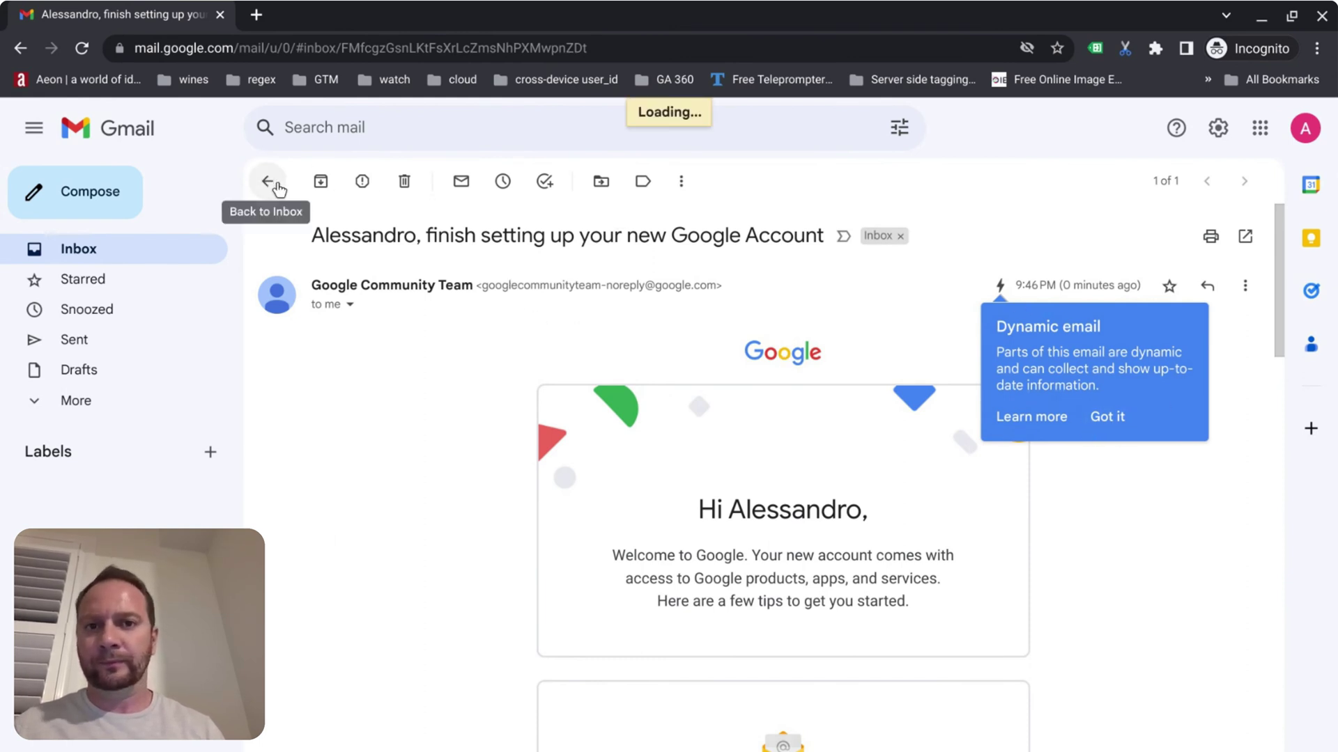
click(1107, 420)
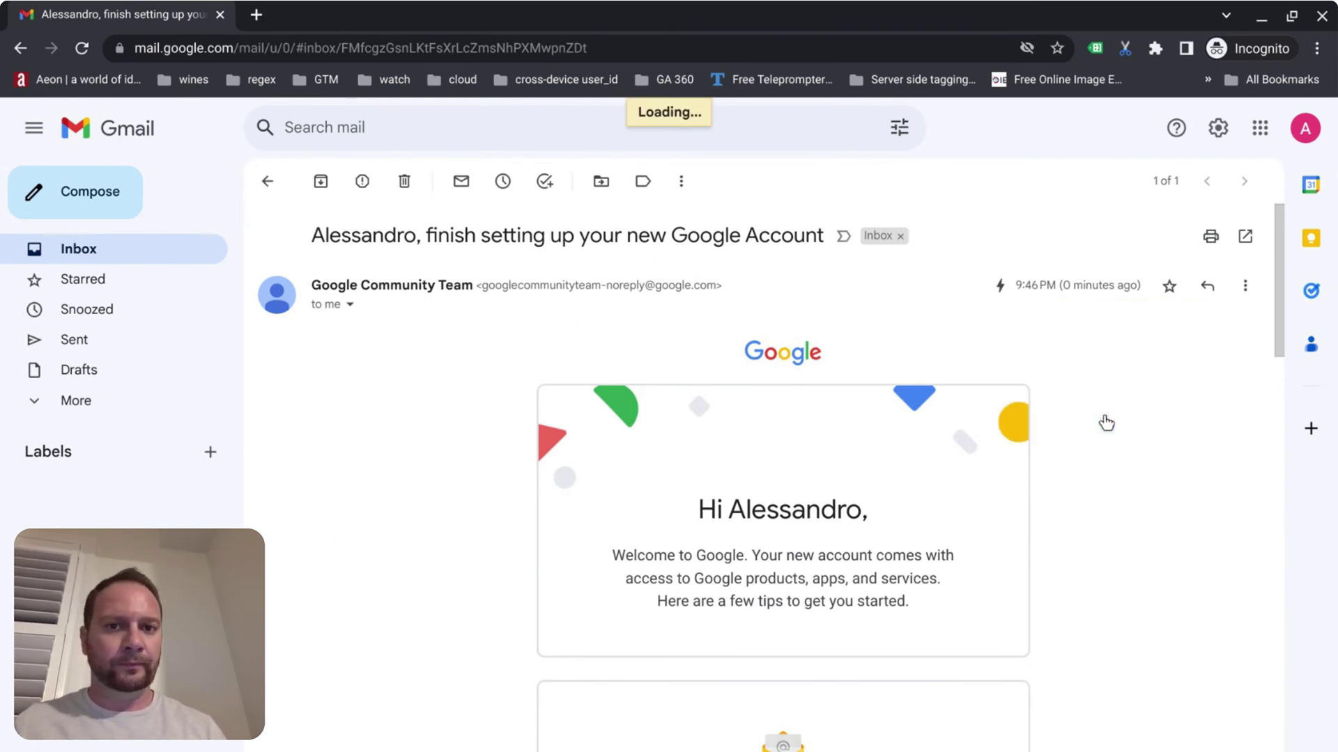
click(1305, 128)
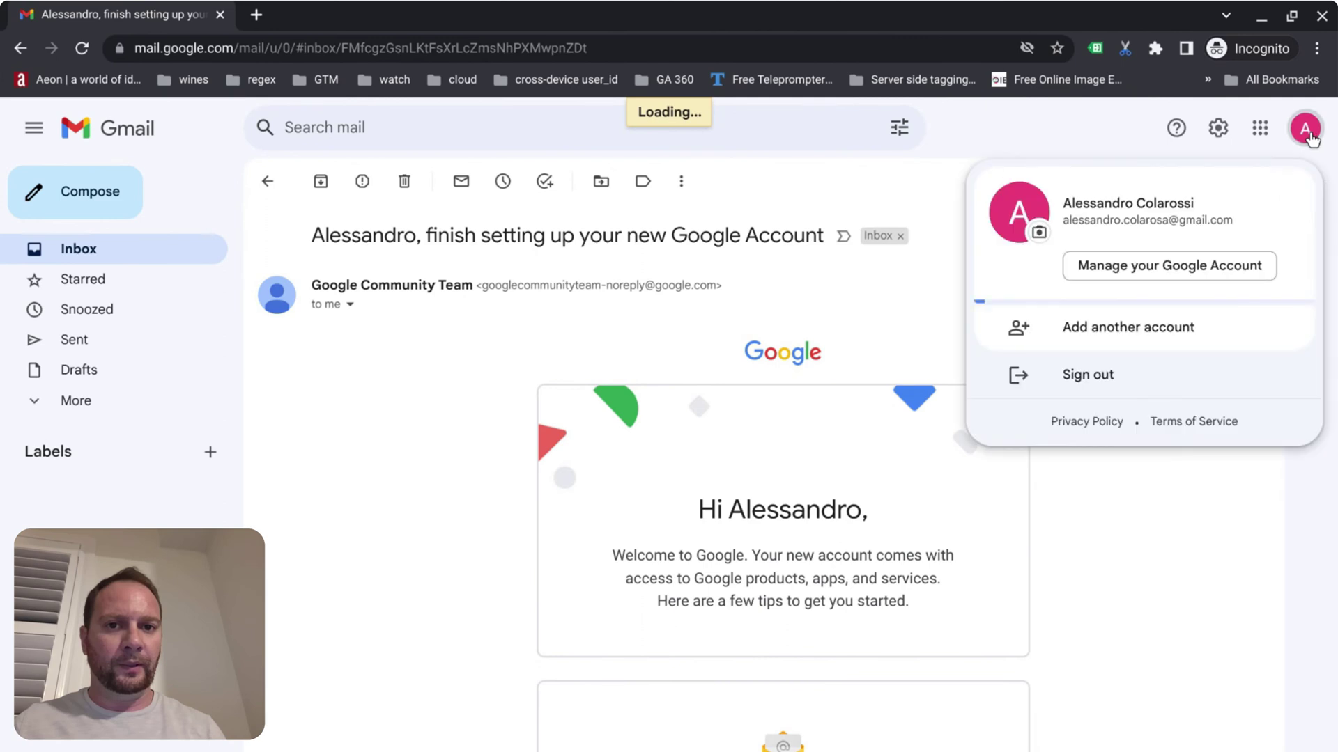
triple_click(1075, 223)
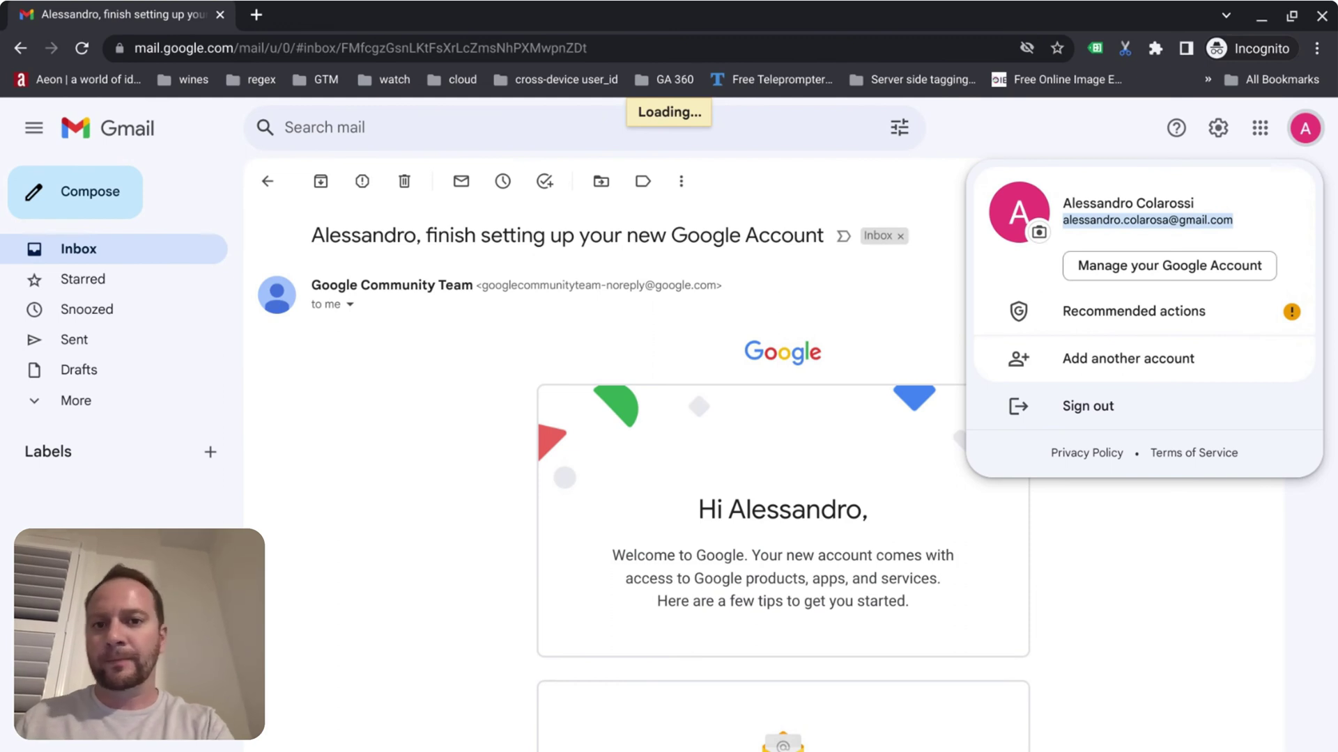
click(1093, 136)
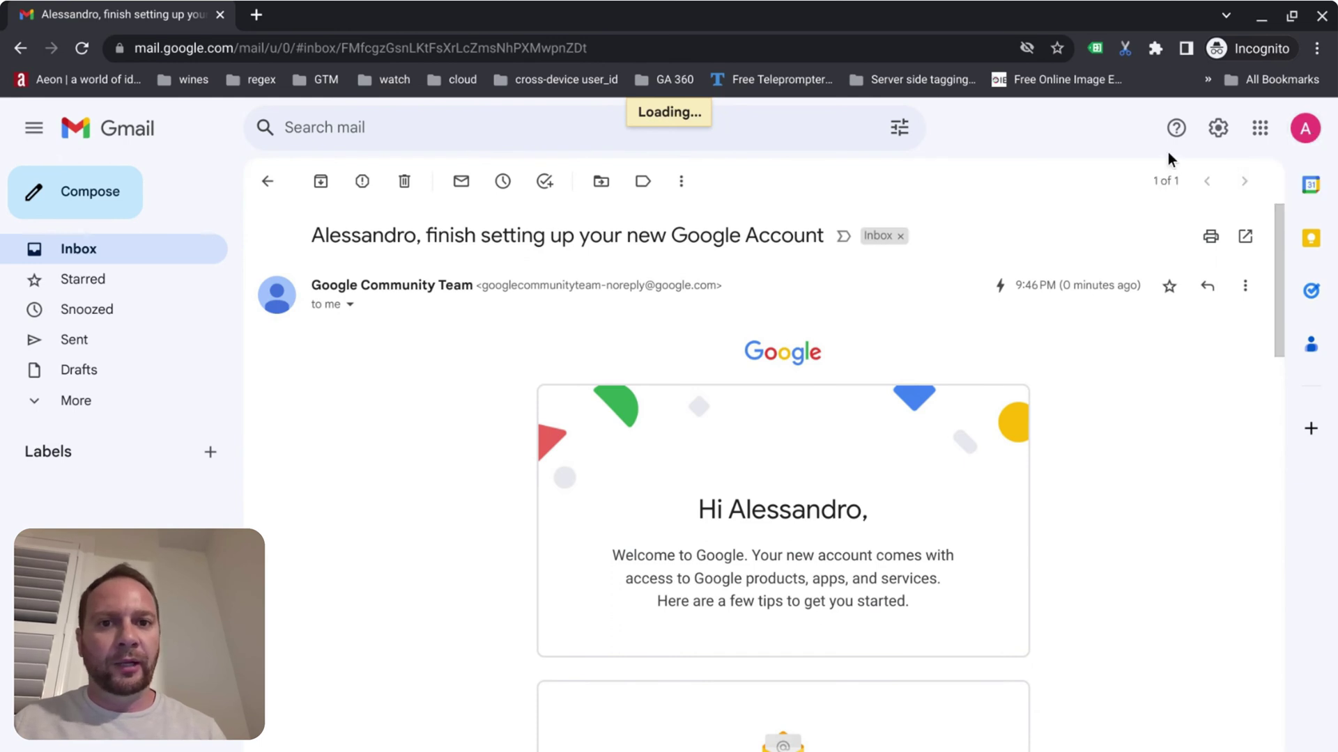
click(92, 51)
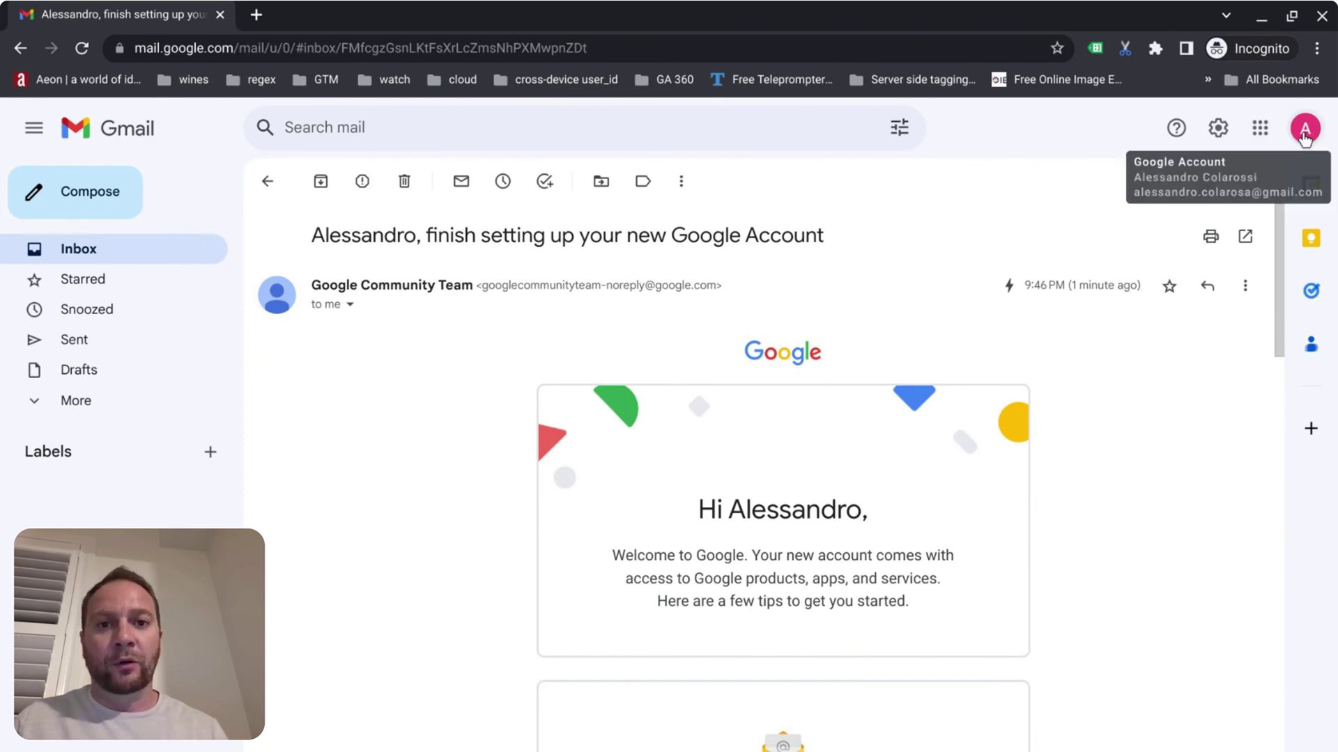
- Launch Google Docs from the Google apps grid
click(1259, 128)
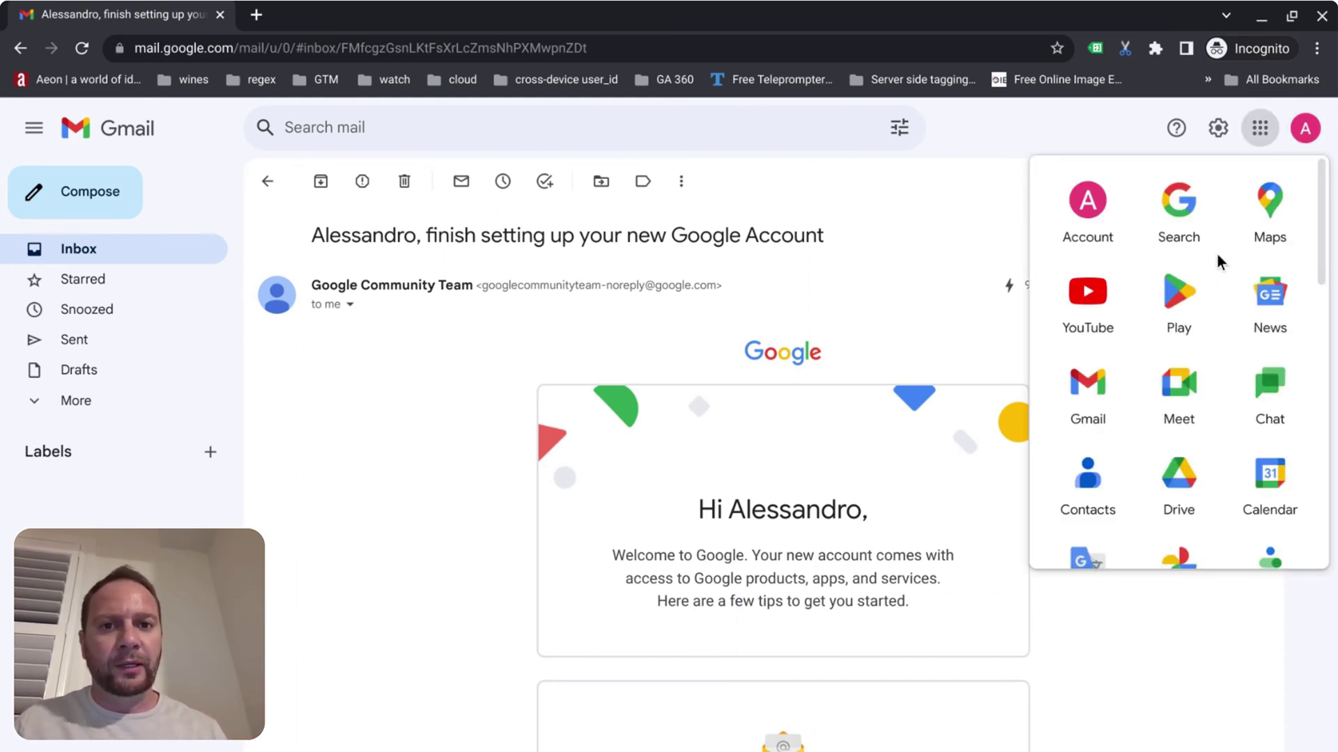
scroll(1217, 253, down, 3)
scroll(1218, 257, down, 6)
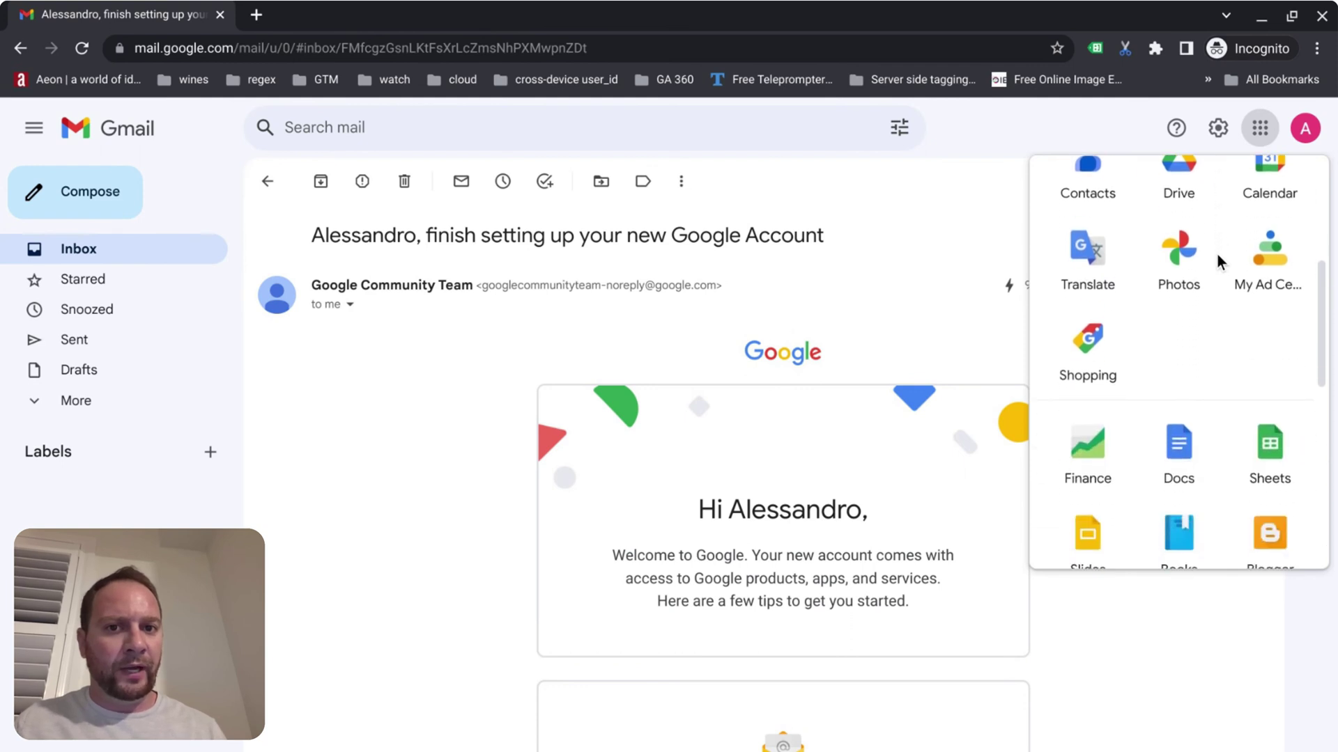
scroll(1197, 299, up, 2)
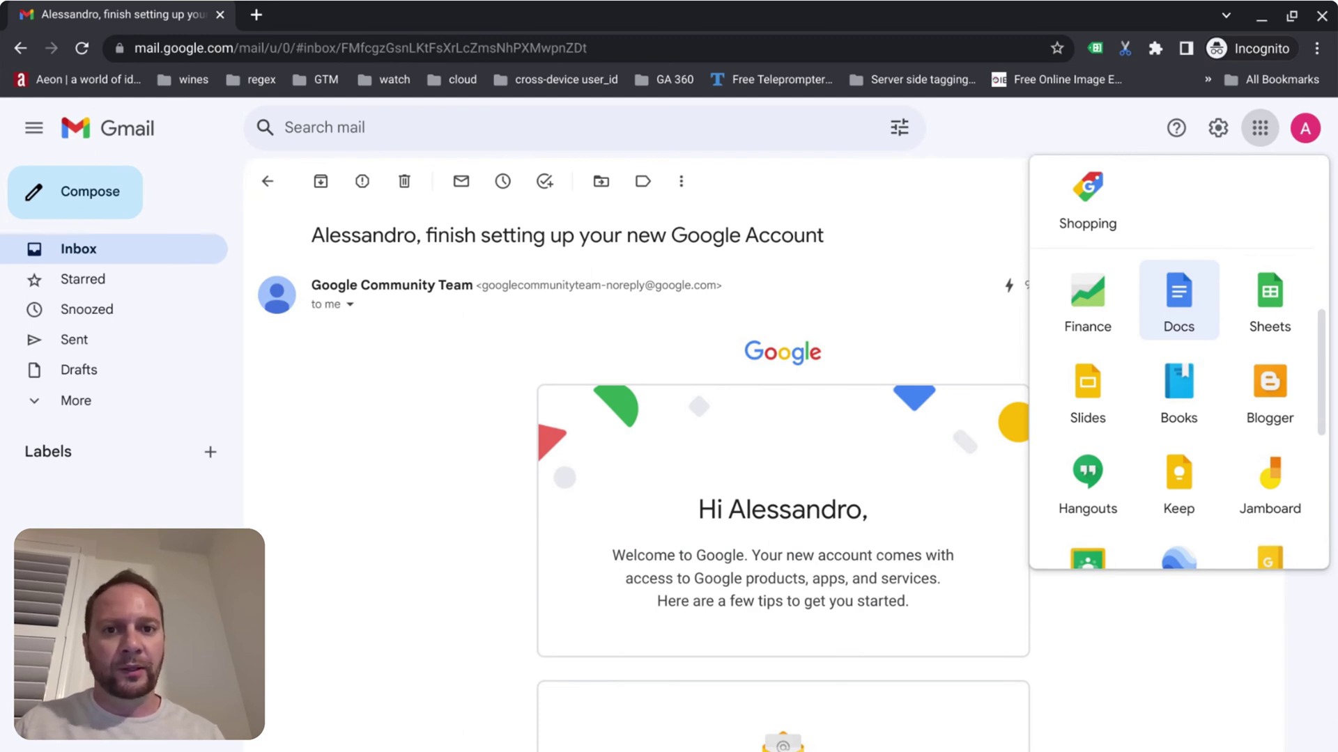
click(1179, 297)
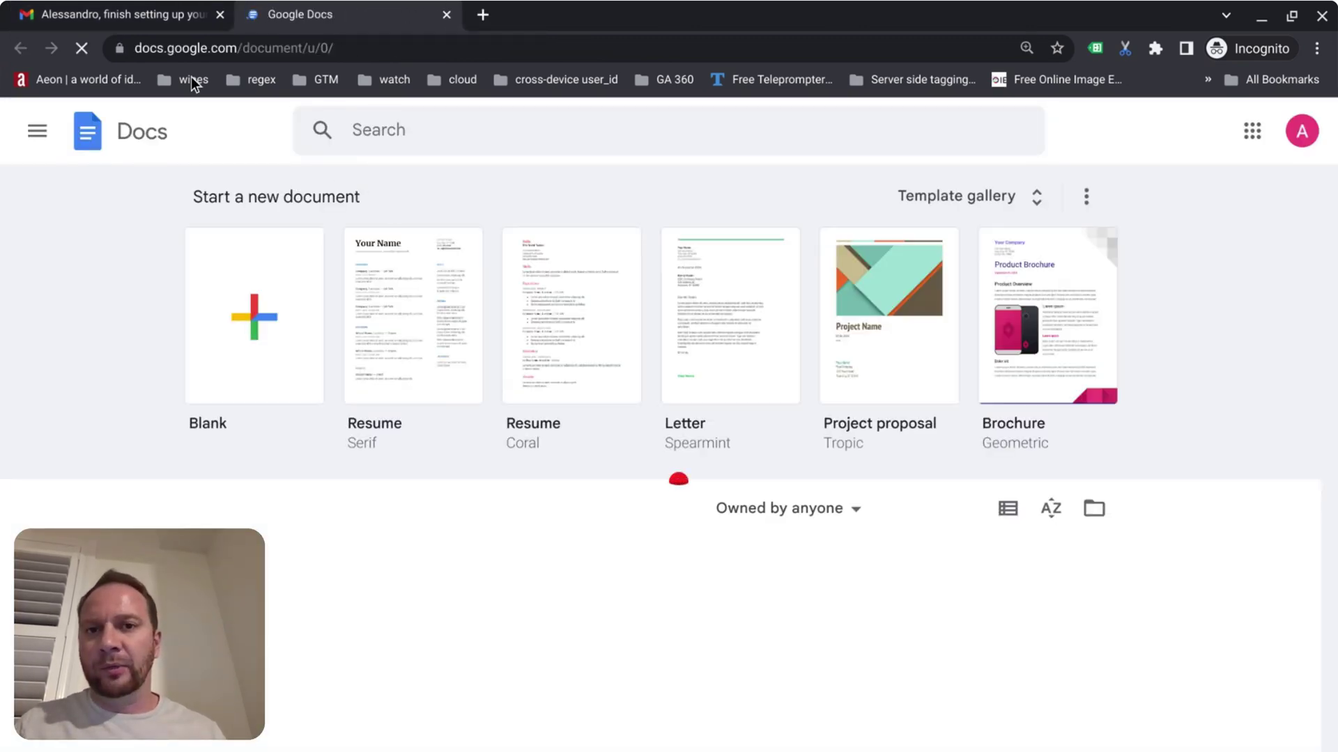
- Create a blank document containing the text 'Testing this application!'
click(283, 357)
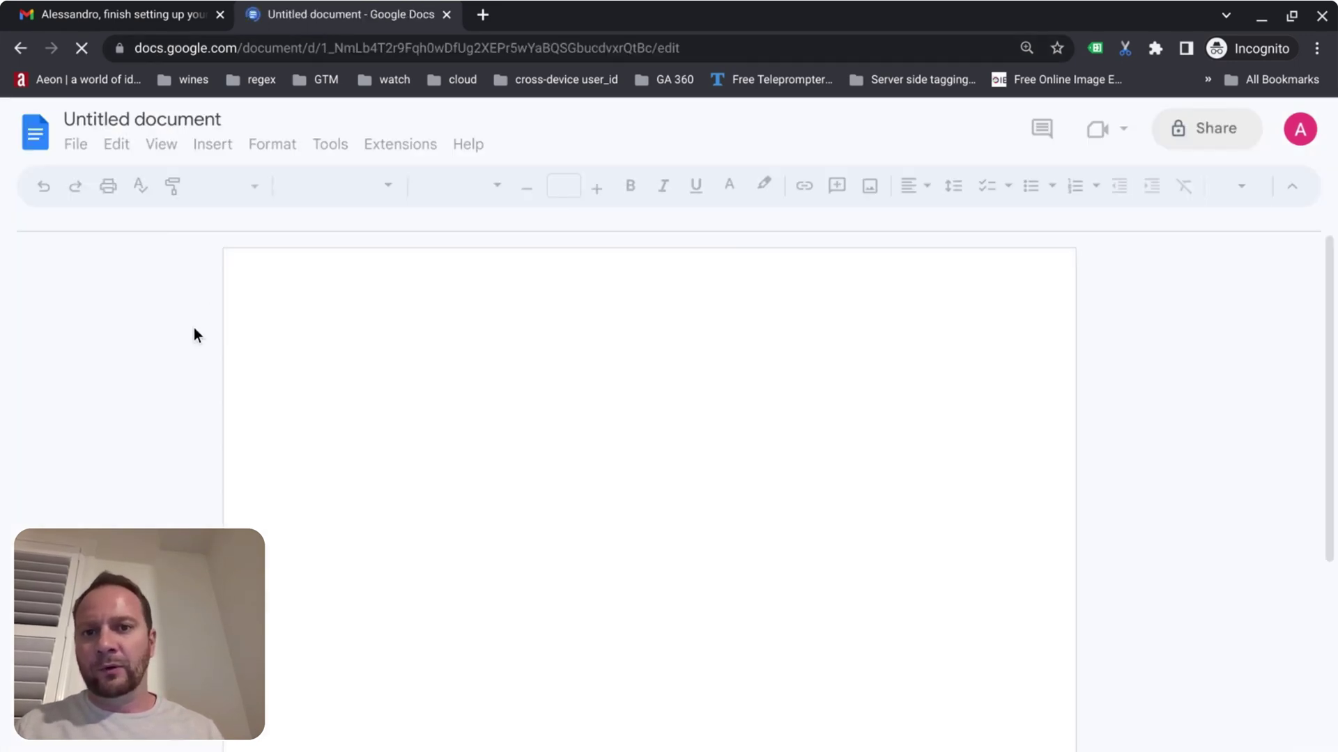
text(testing)
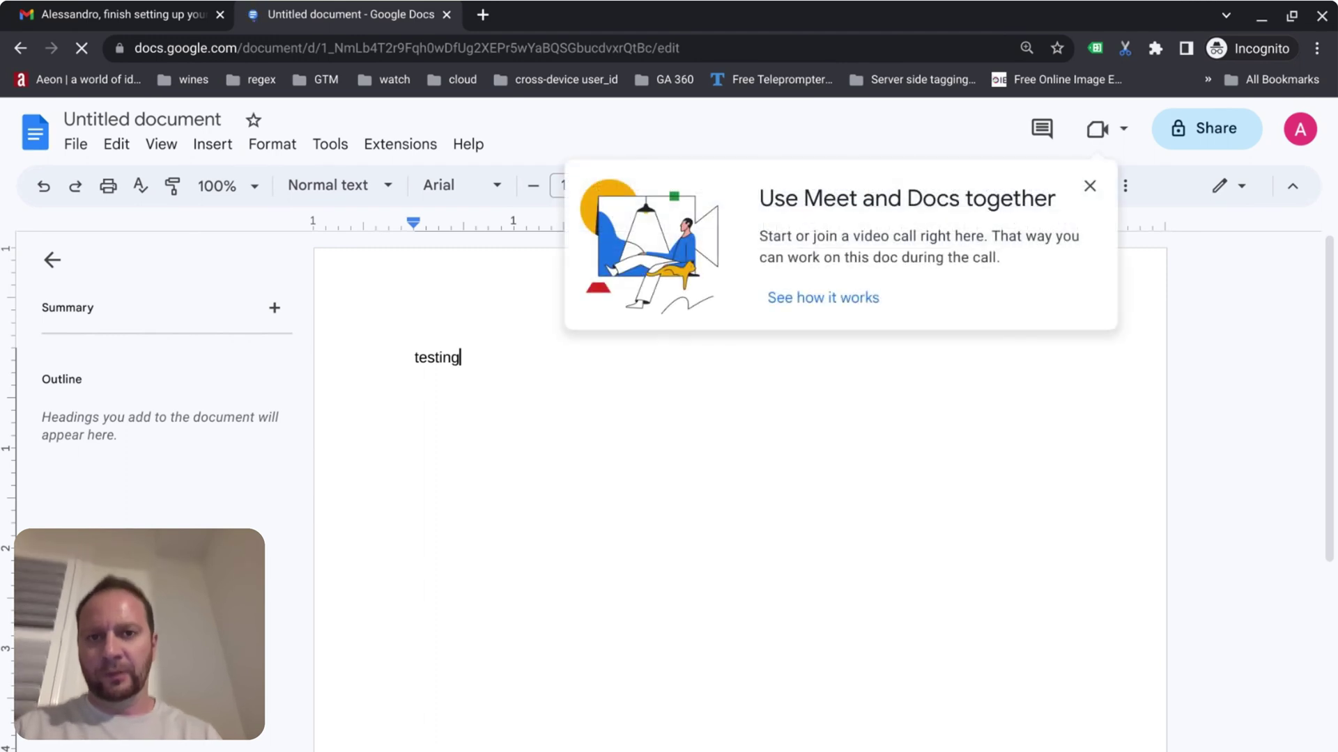
click(1089, 186)
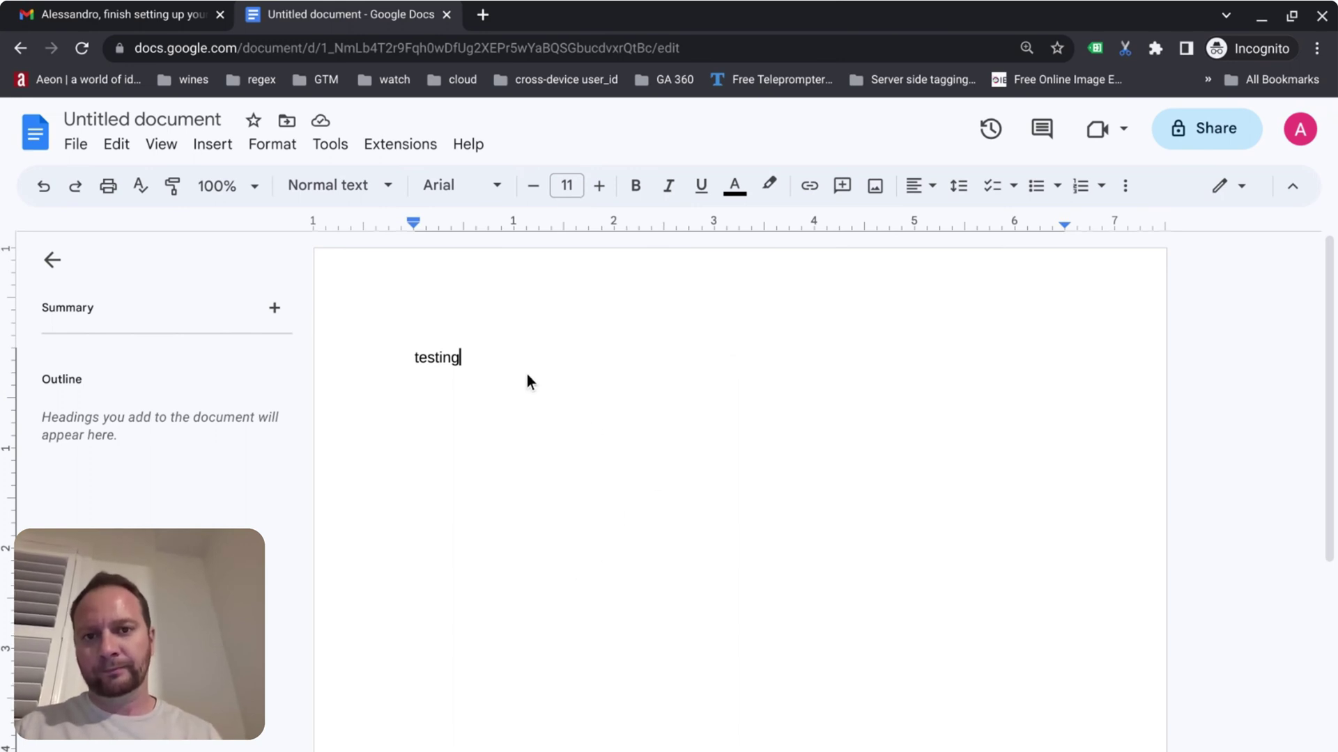
text(t)
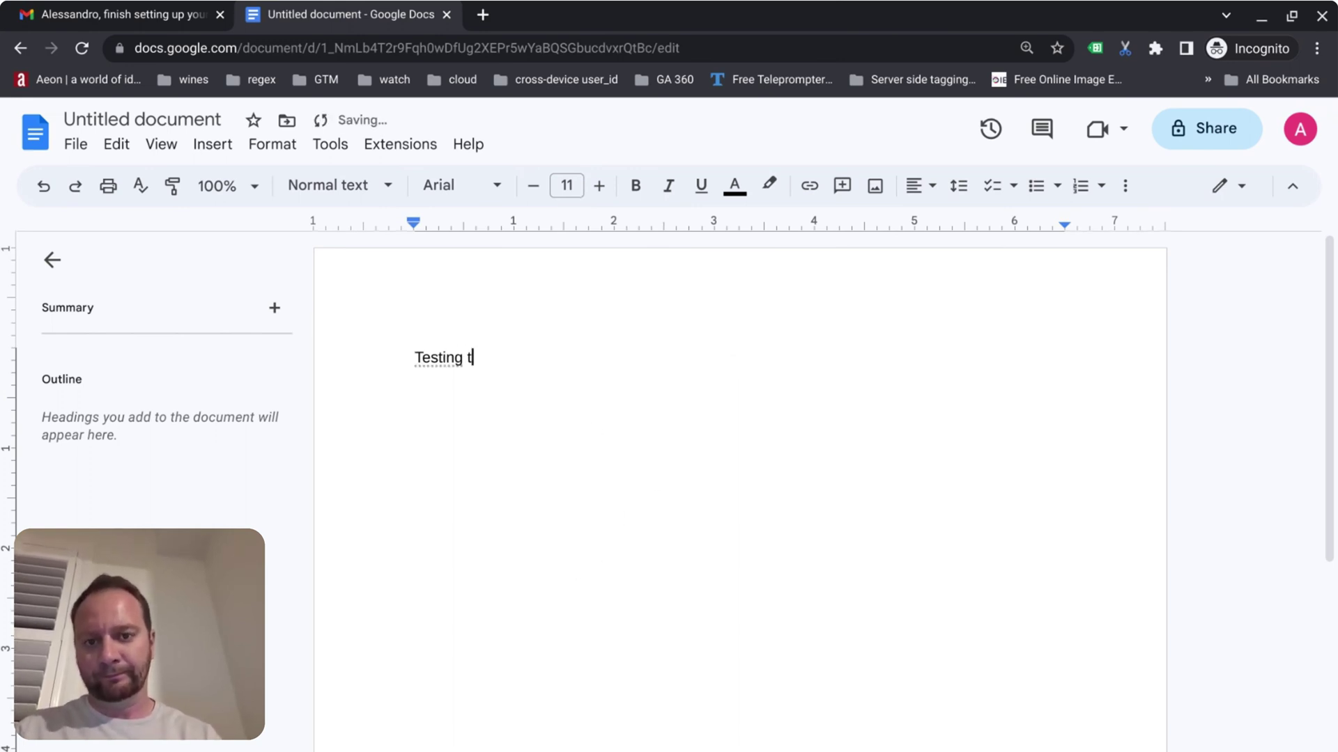
text(his application!)
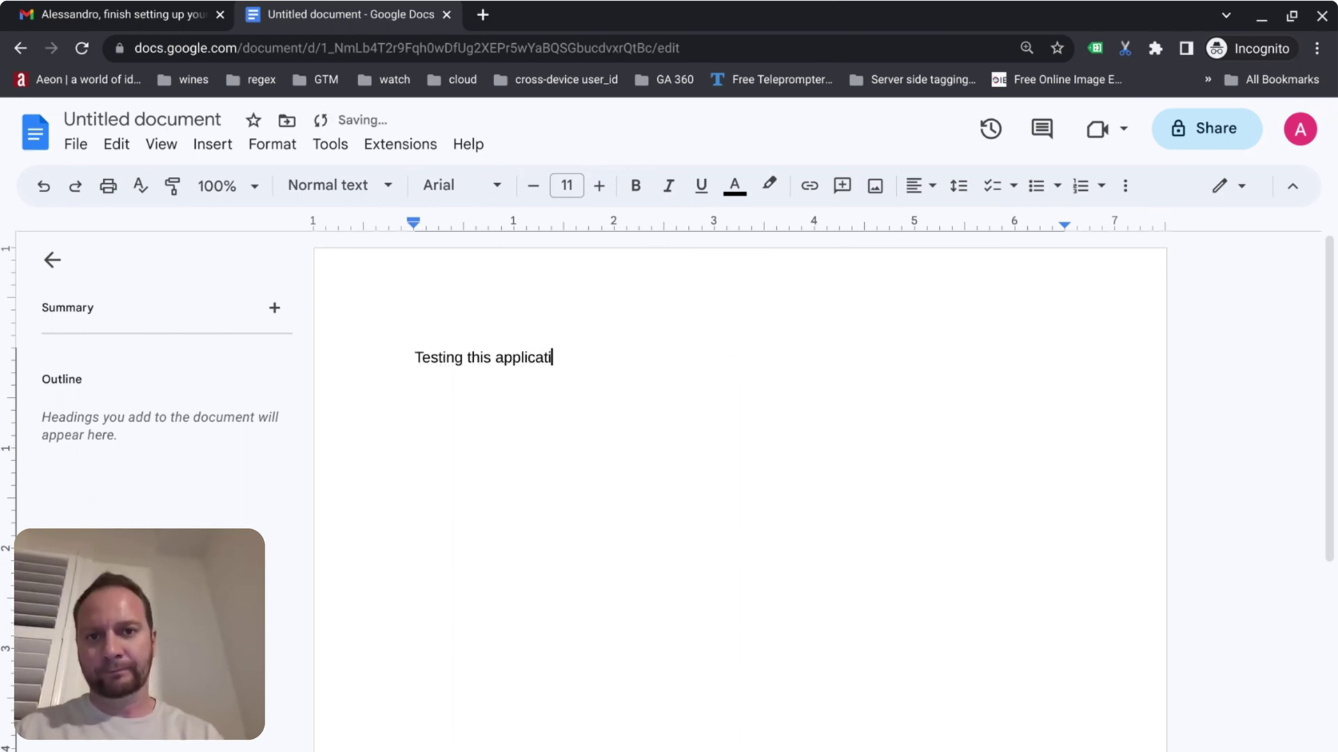
- Make the whole line bold at font size 100, then close the document
triple_click(513, 373)
key(ctrl+b)
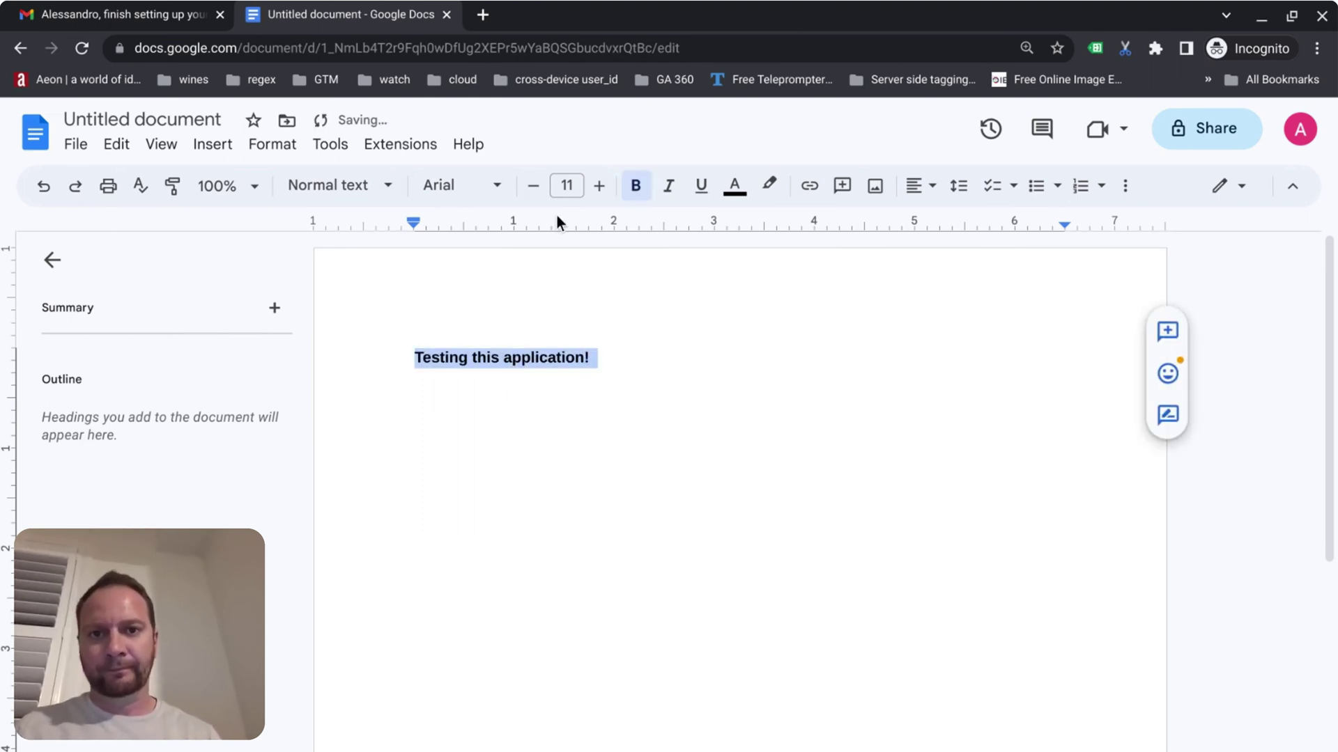
click(575, 184)
text(100)
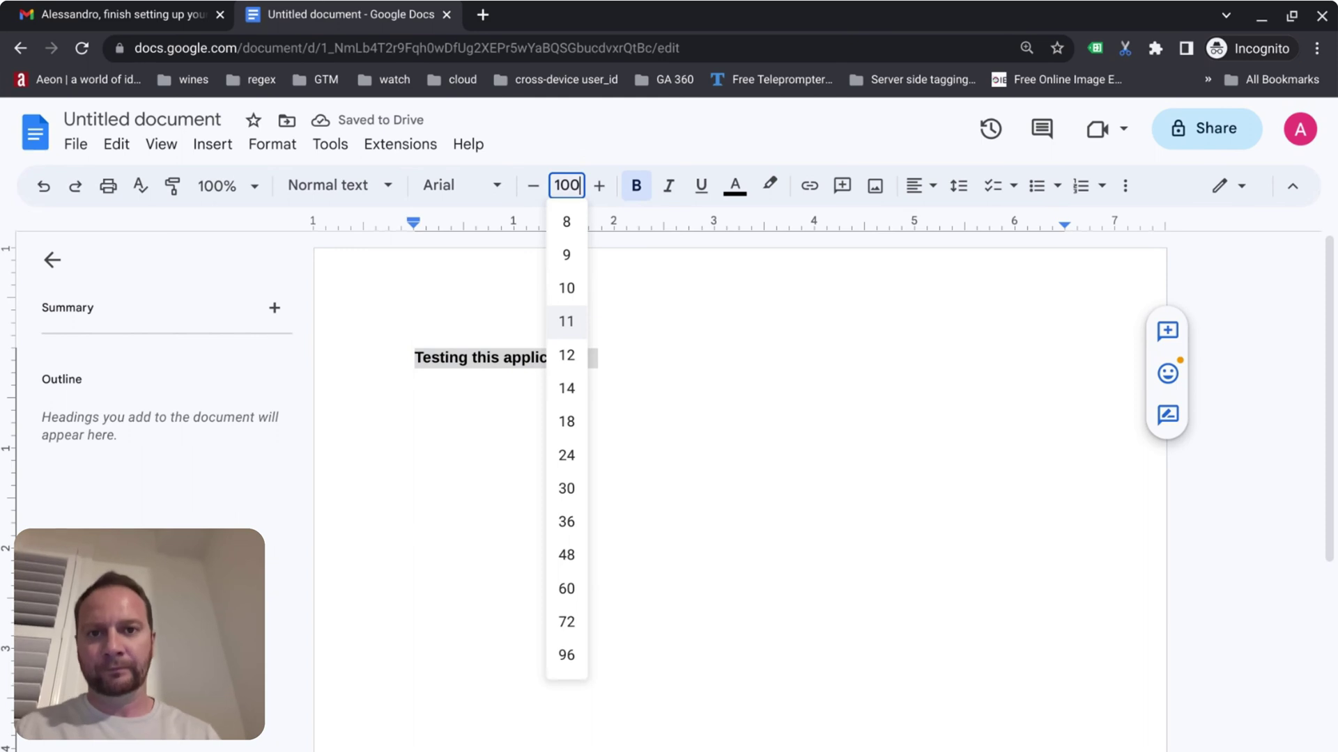
key(Return)
click(851, 573)
scroll(851, 573, down, 5)
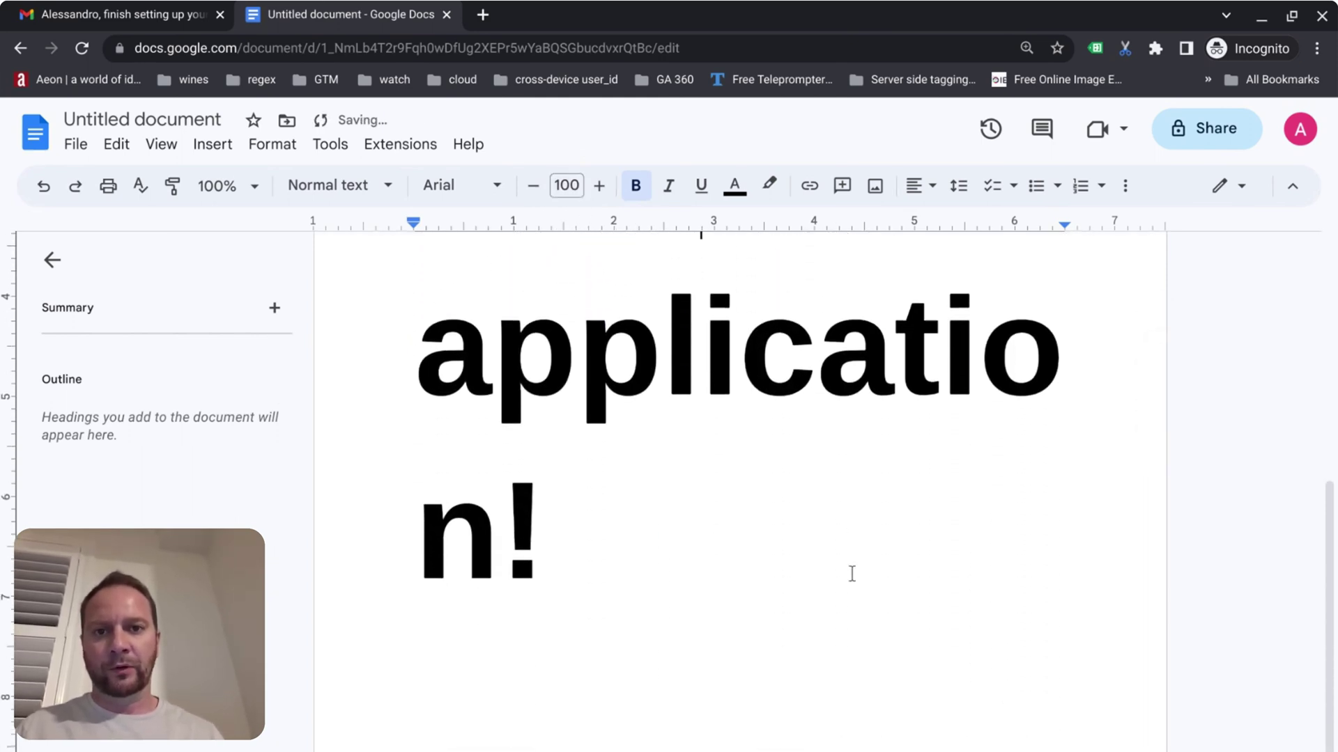
scroll(851, 573, up, 5)
click(446, 15)
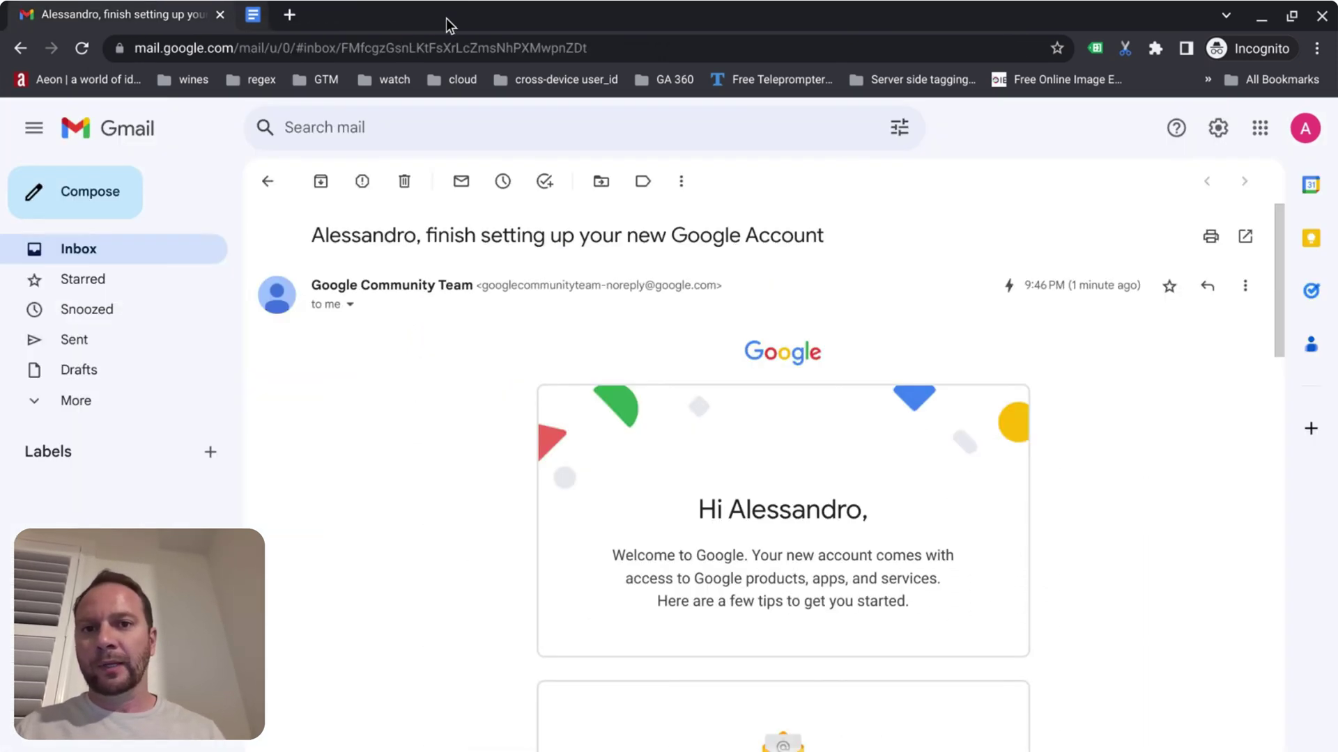
- Launch Google Sheets from the apps grid, create a Blank spreadsheet, then close its tab
click(1258, 137)
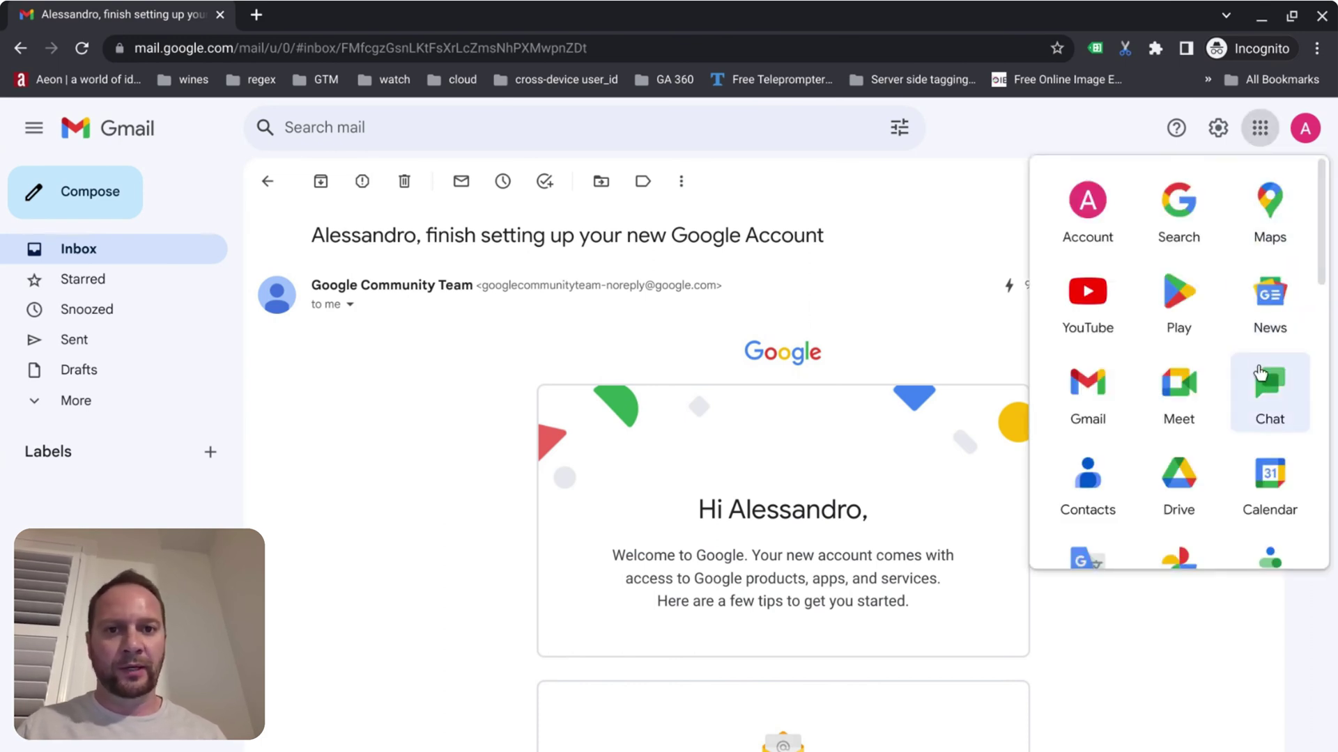
scroll(1265, 376, down, 3)
scroll(1259, 372, down, 3)
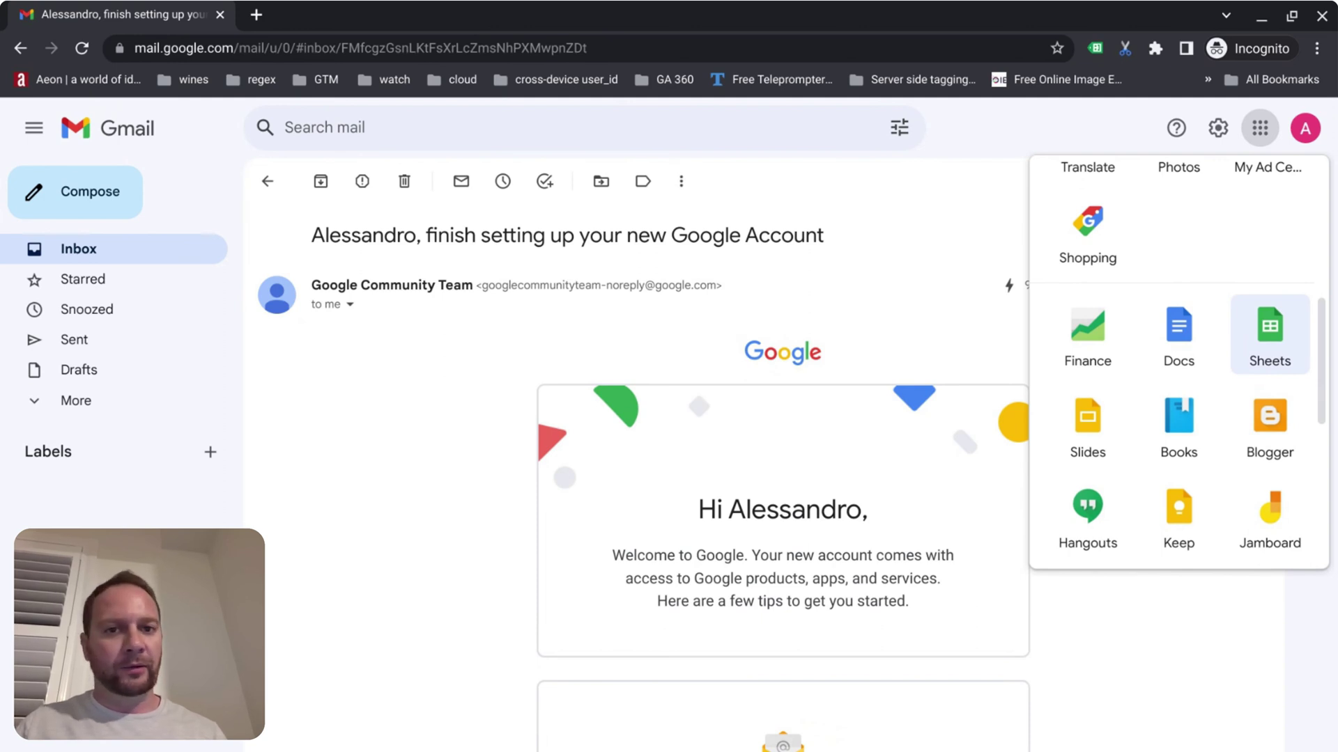
click(1266, 348)
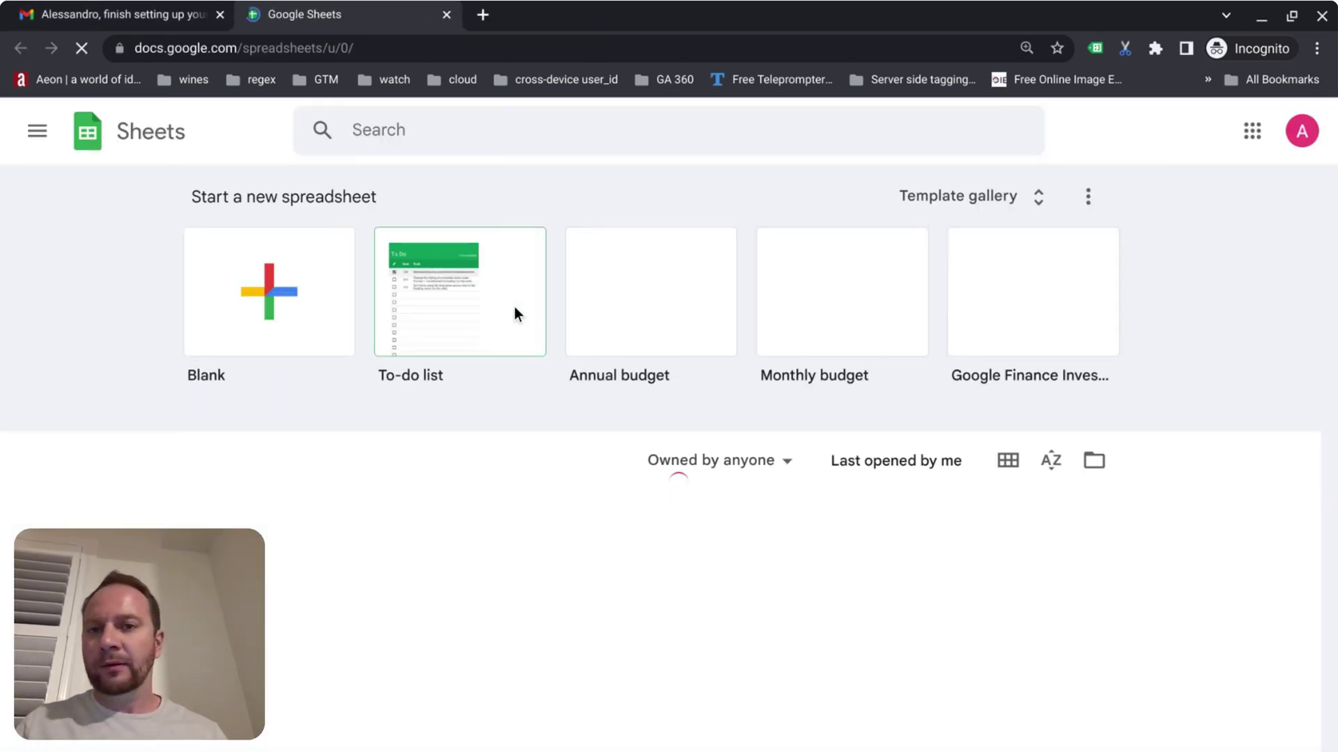
click(252, 293)
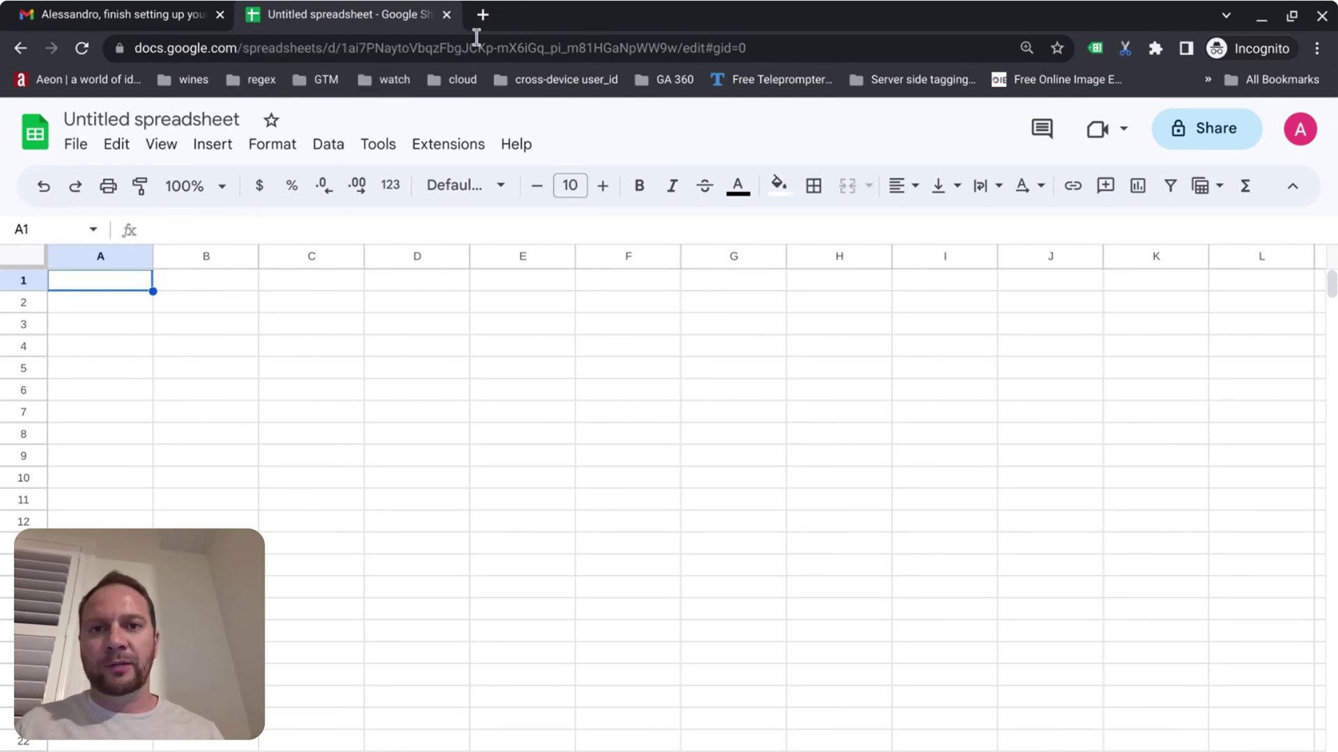
click(448, 15)
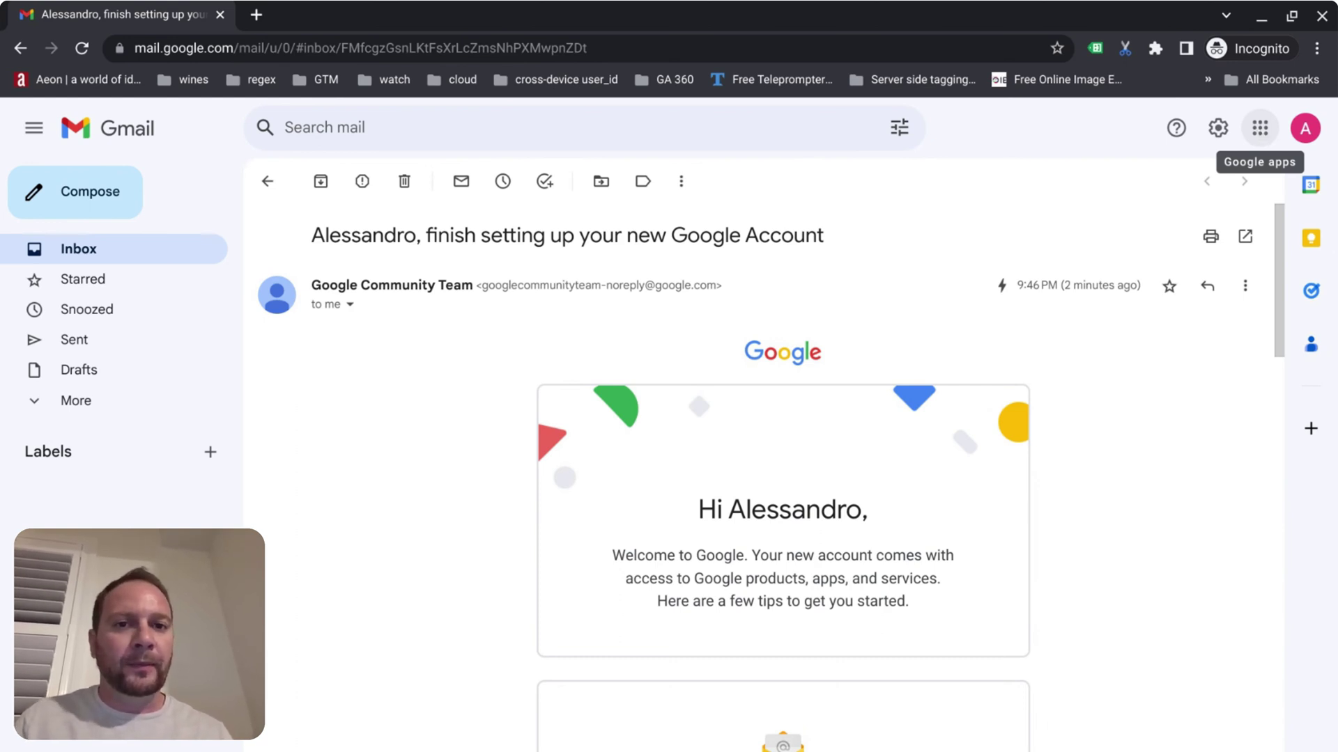
- Launch Google Docs from the apps grid and open the recent Untitled document
click(1259, 128)
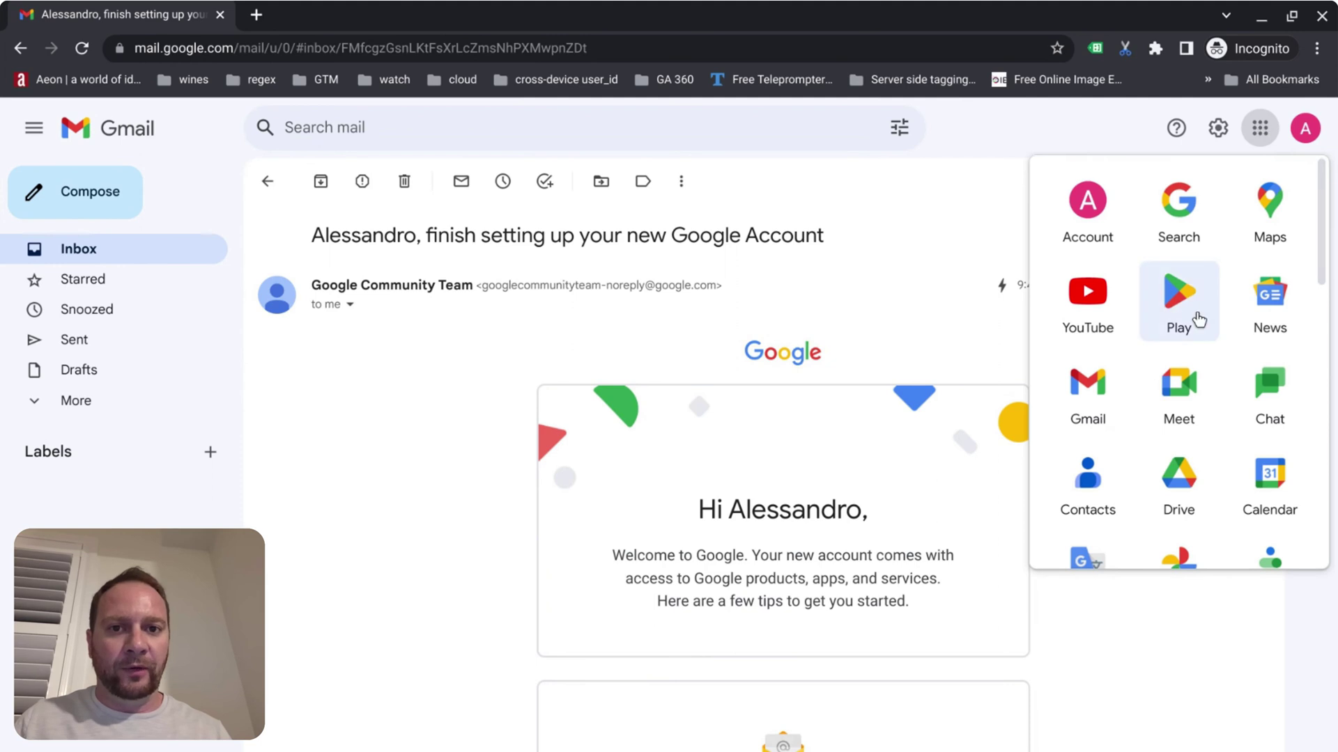
scroll(1192, 311, down, 5)
scroll(1194, 335, down, 1)
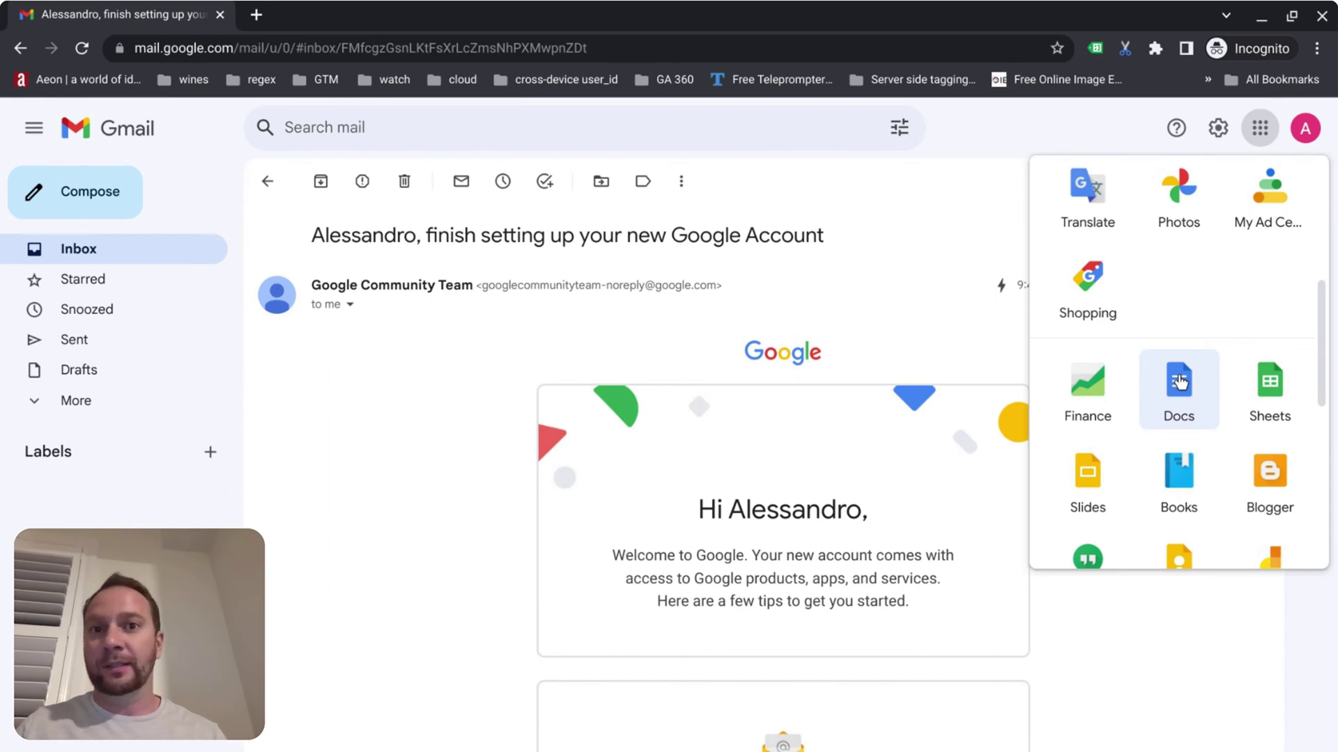
click(1179, 380)
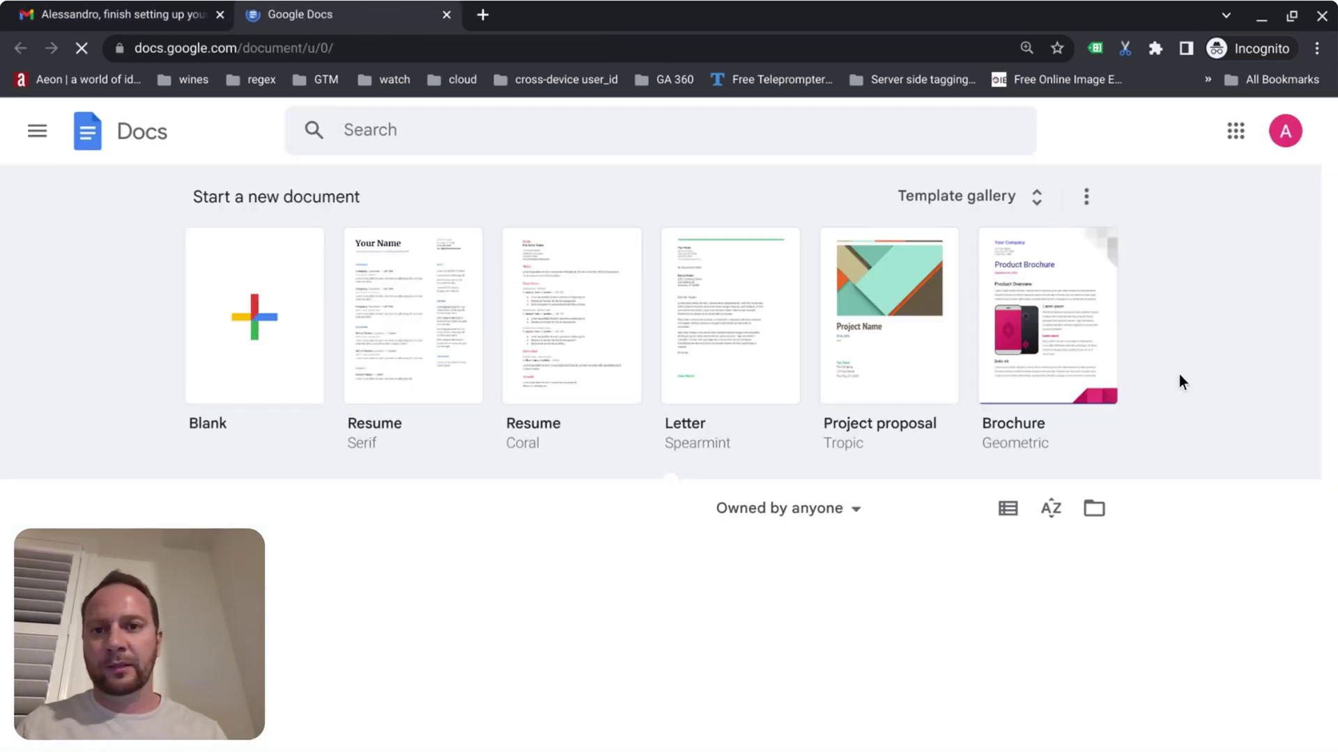
scroll(951, 529, down, 1)
scroll(951, 534, up, 1)
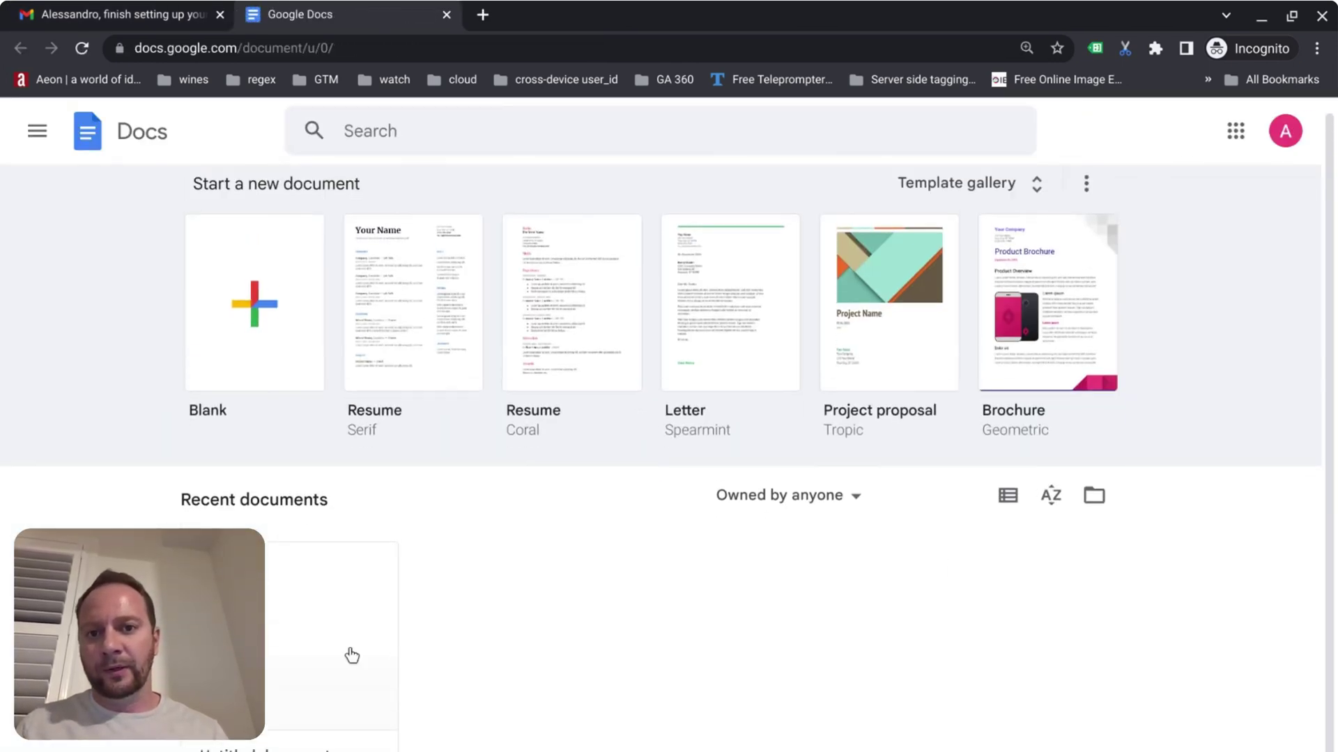
click(285, 628)
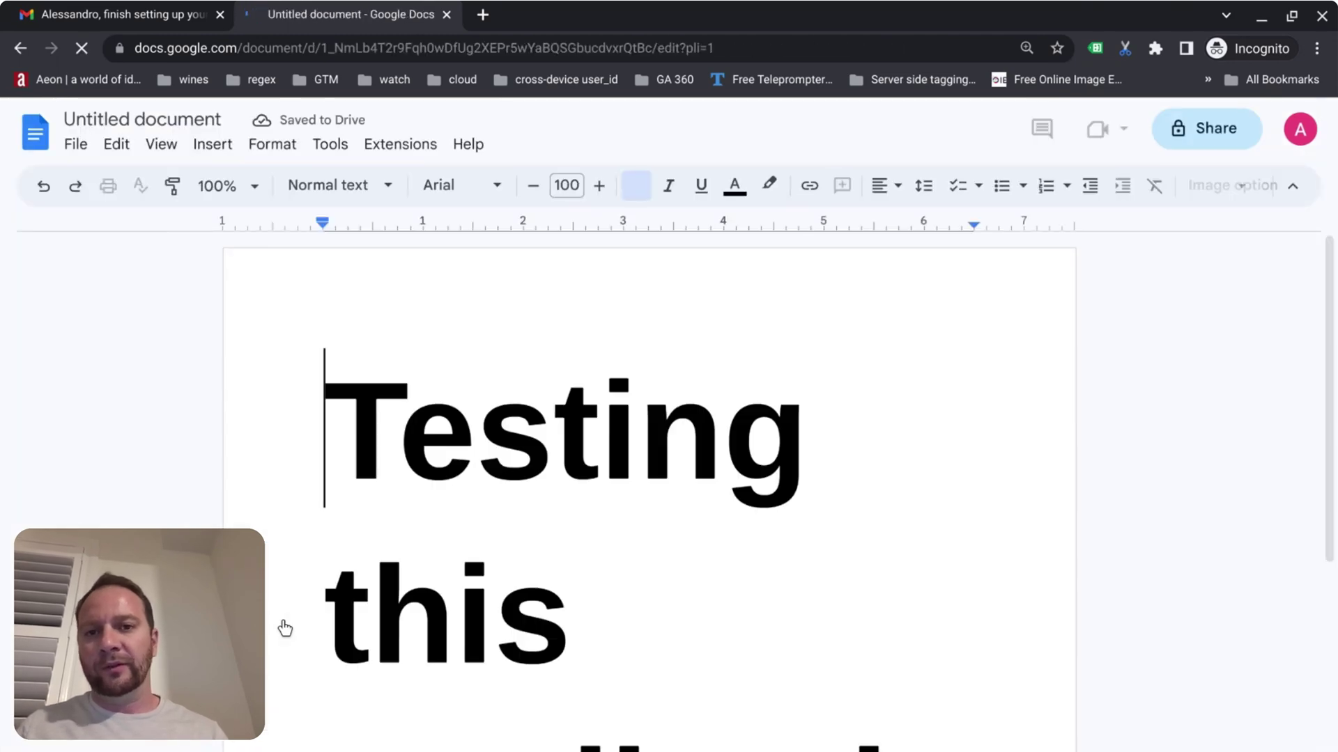
scroll(412, 571, down, 5)
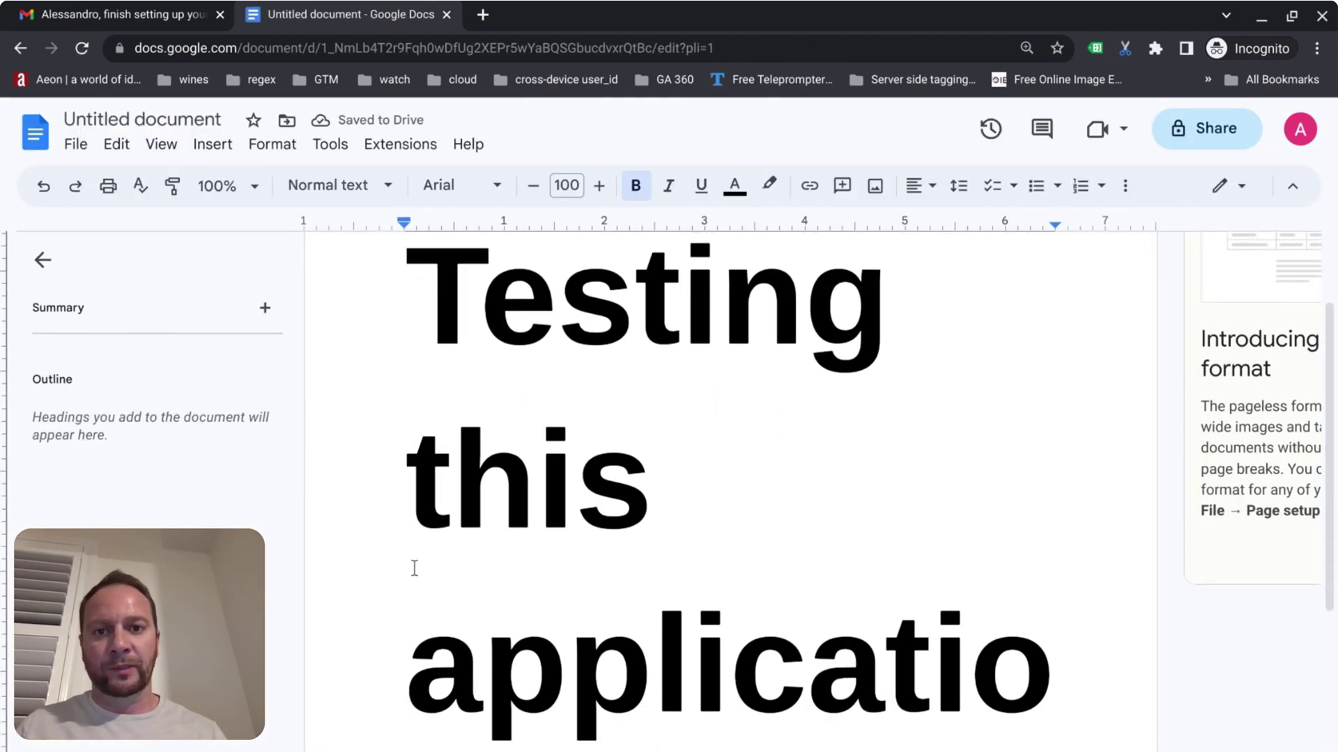
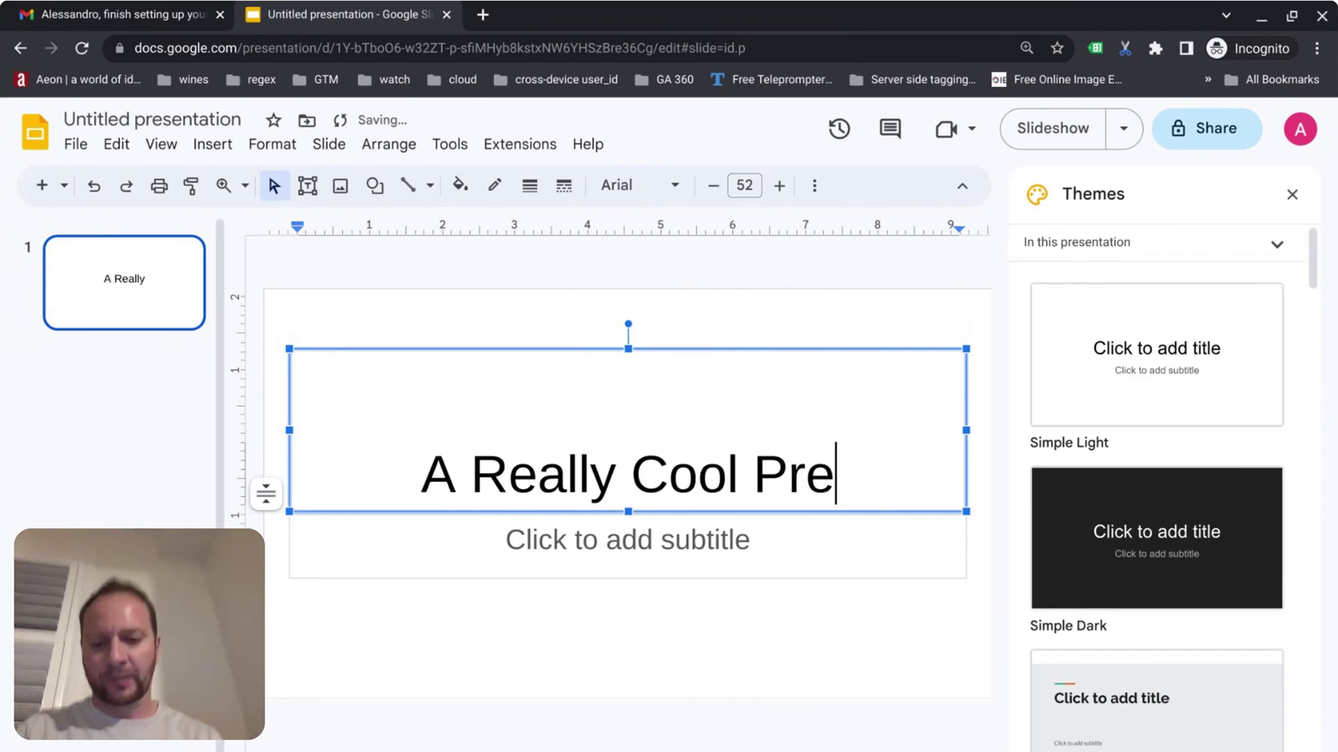
- Complete the title 'A Really Cool Presentation!' and add a 'By:' subtitle with the author's name
text(n!)
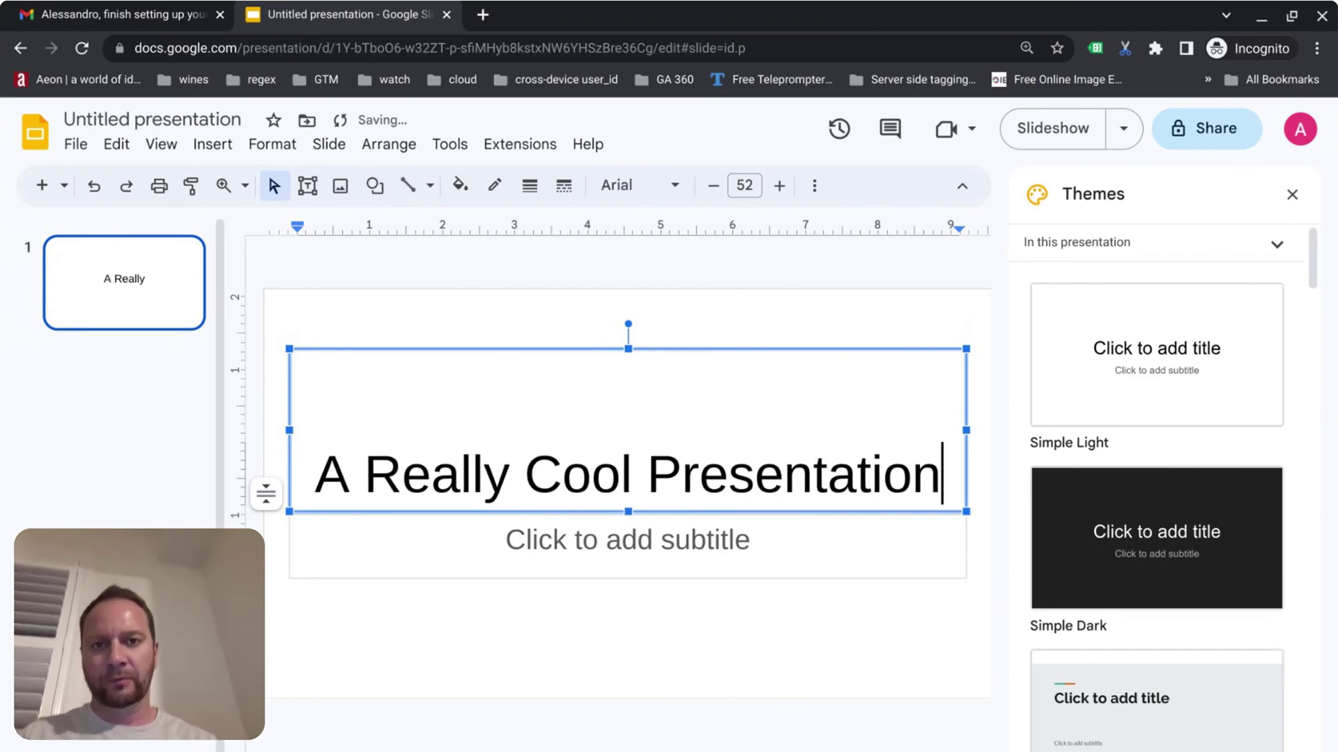
click(701, 550)
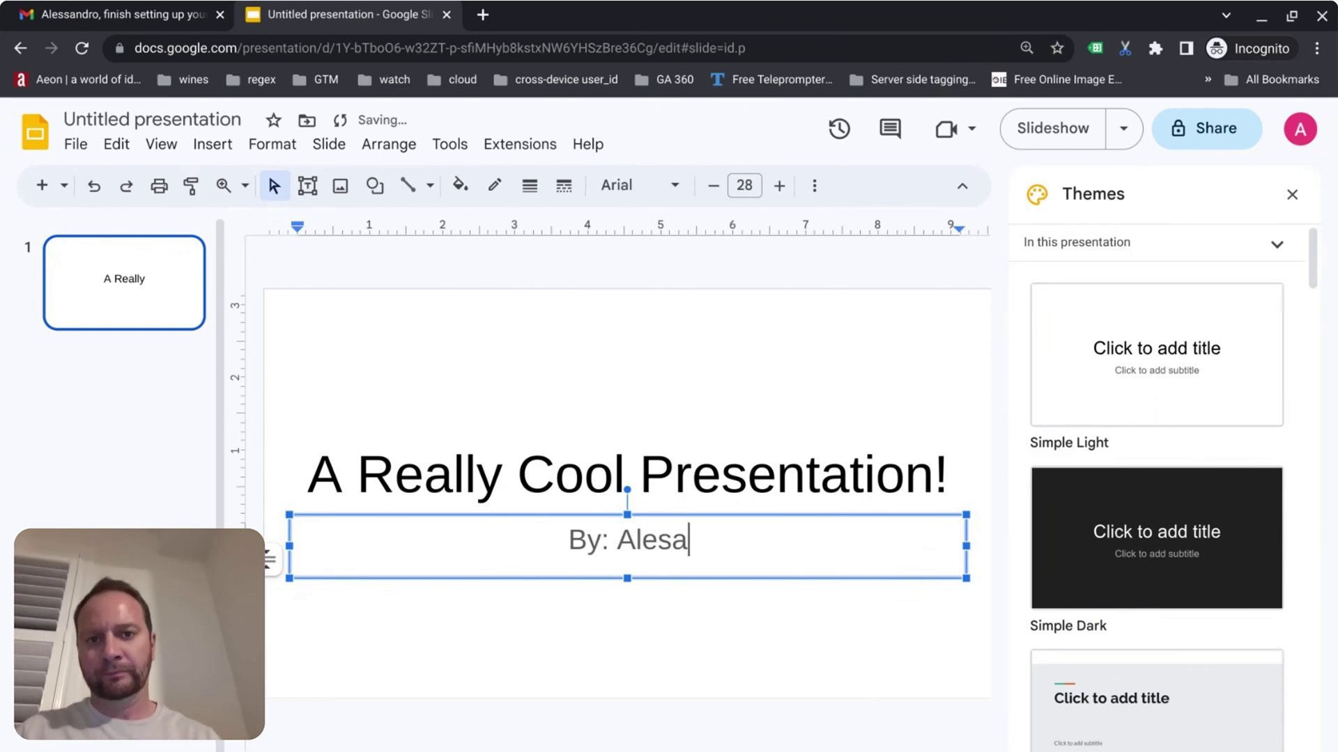
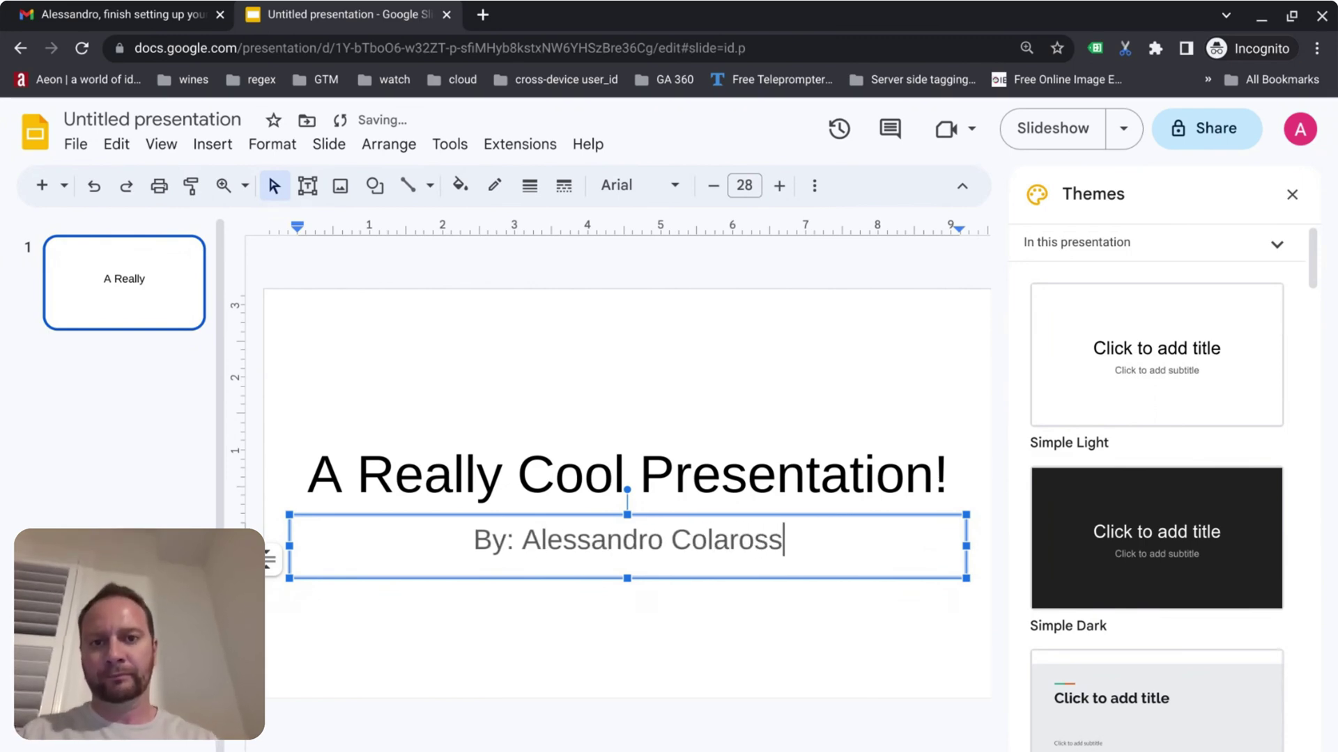
click(699, 658)
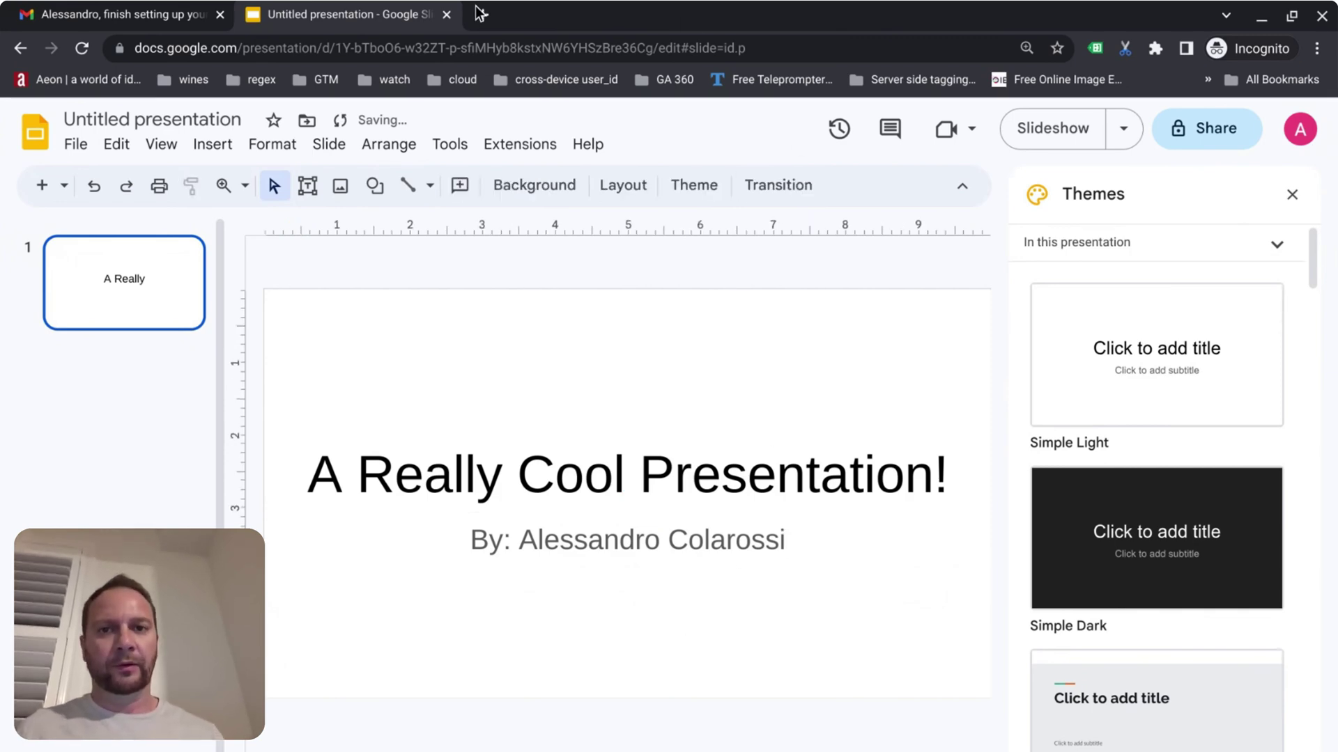
- Close the presentation and relaunch Google Slides from Gmail's Google apps menu
click(446, 16)
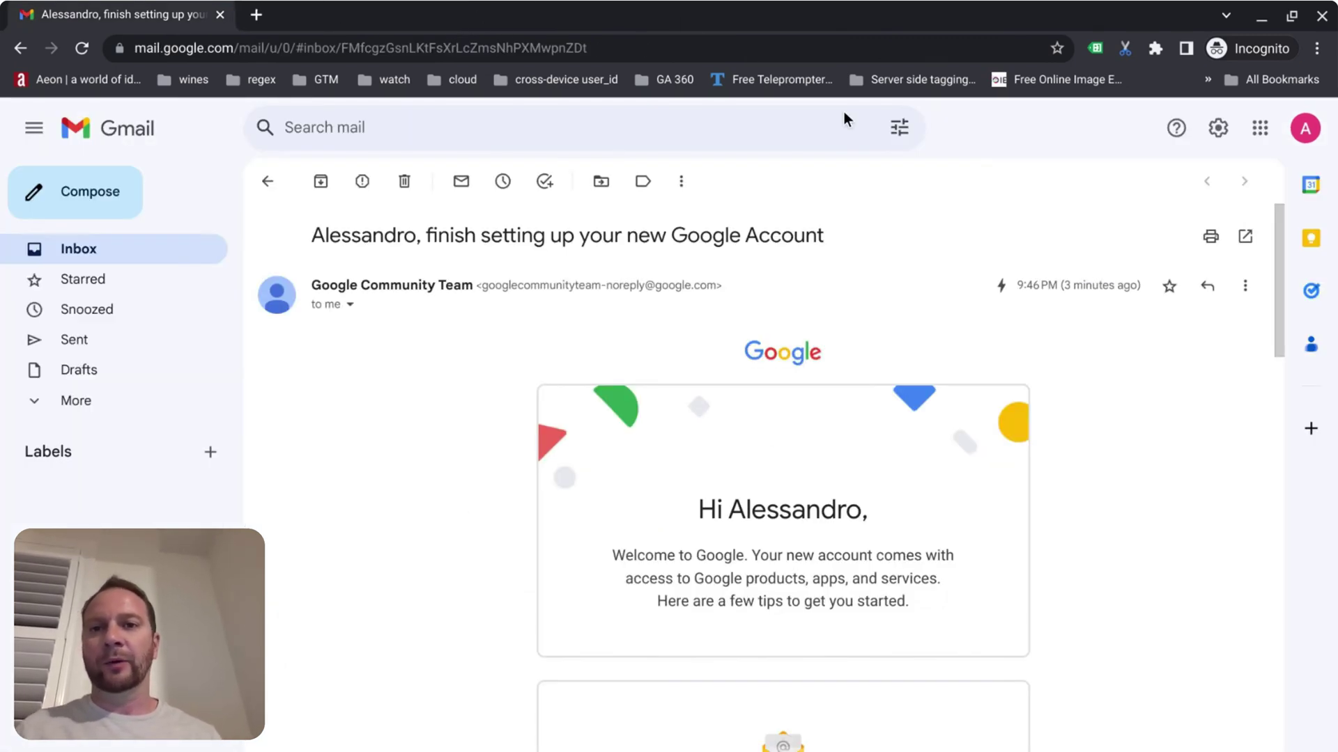
click(1261, 136)
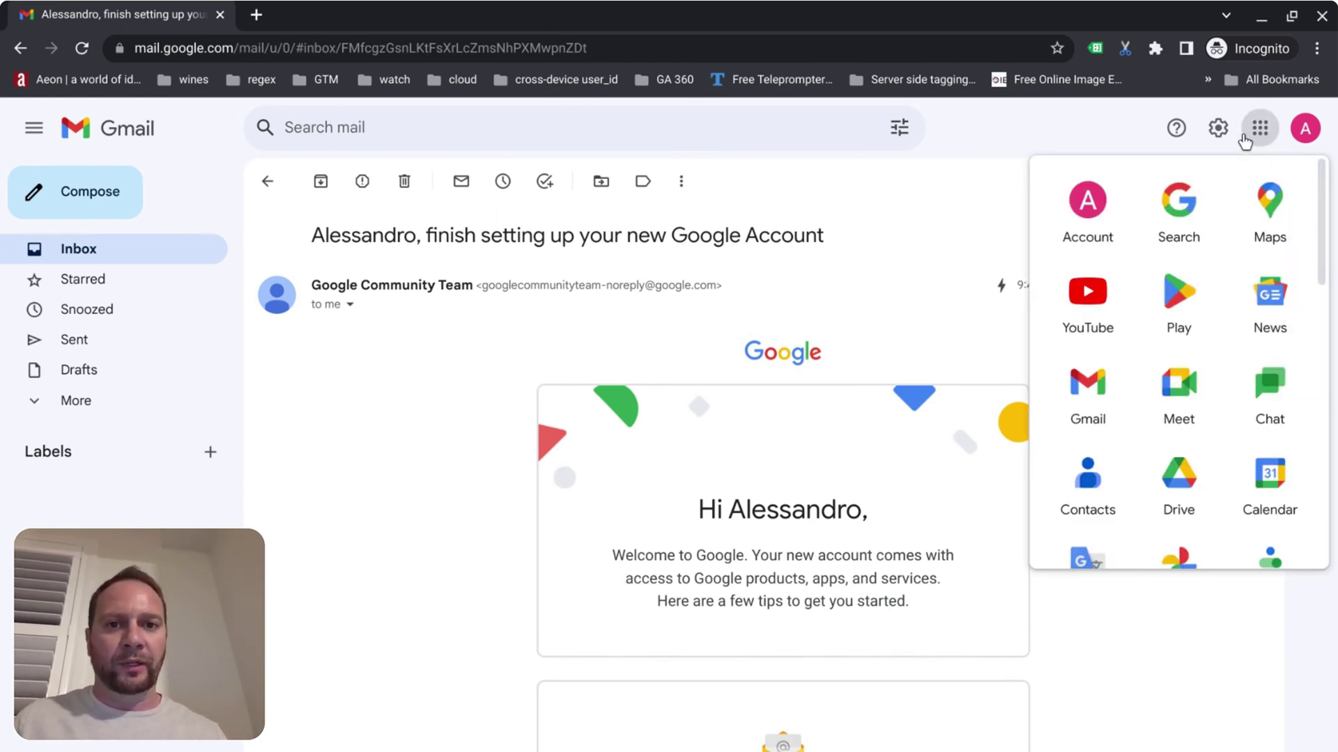
scroll(1241, 299, down, 4)
scroll(1241, 298, down, 4)
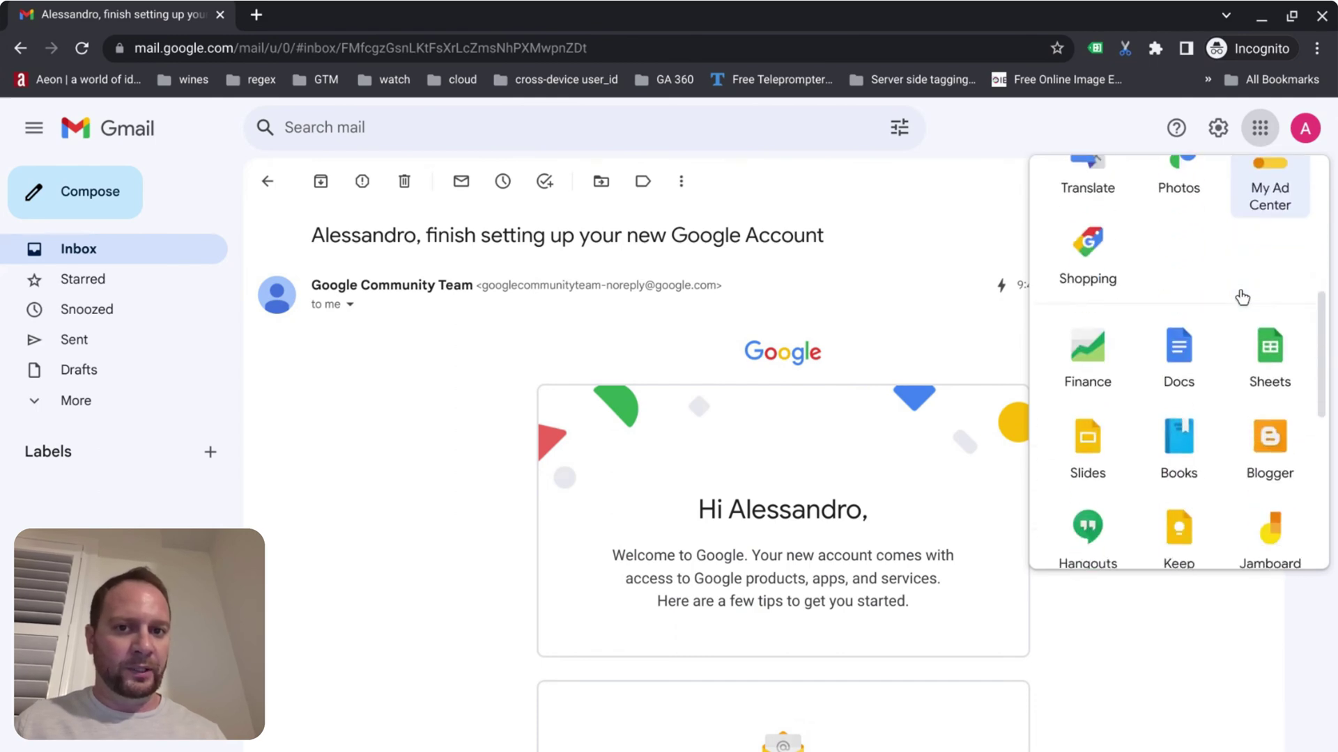
click(1091, 309)
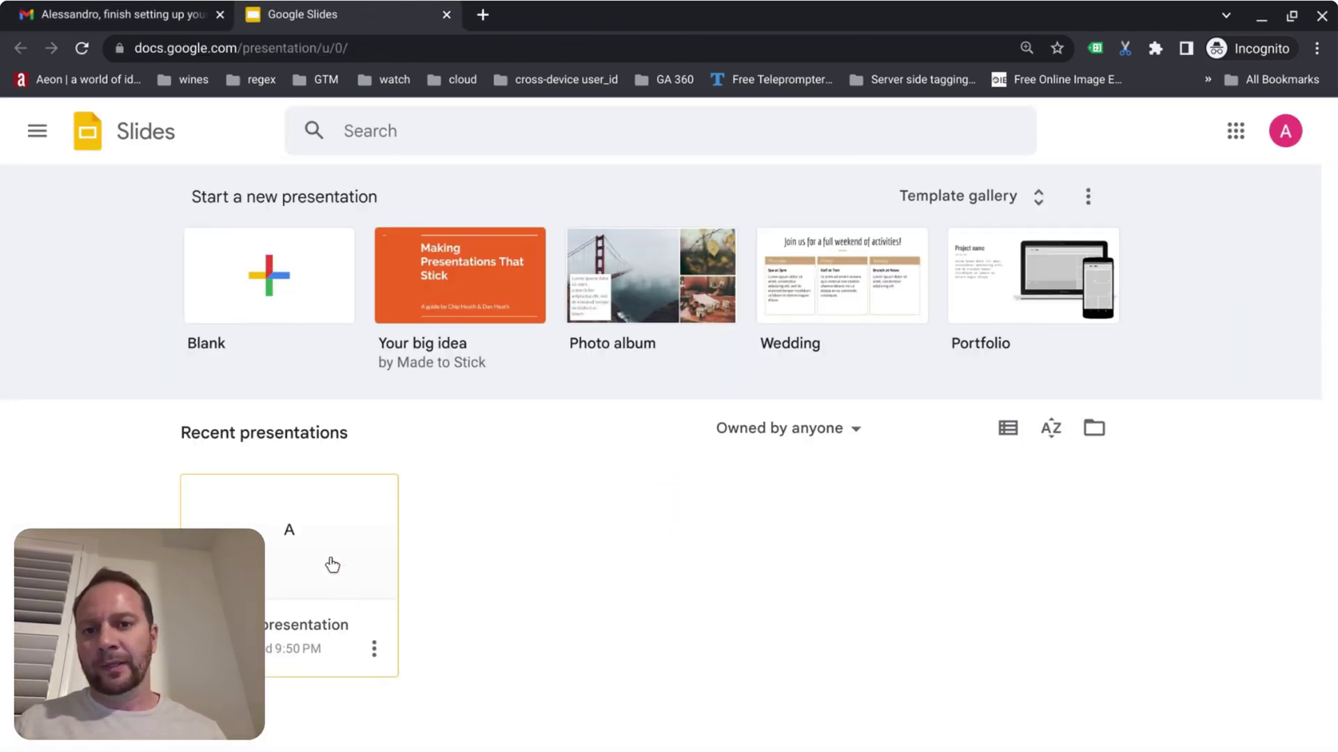
- Reopen the recent untitled presentation and select its file name for renaming
click(332, 564)
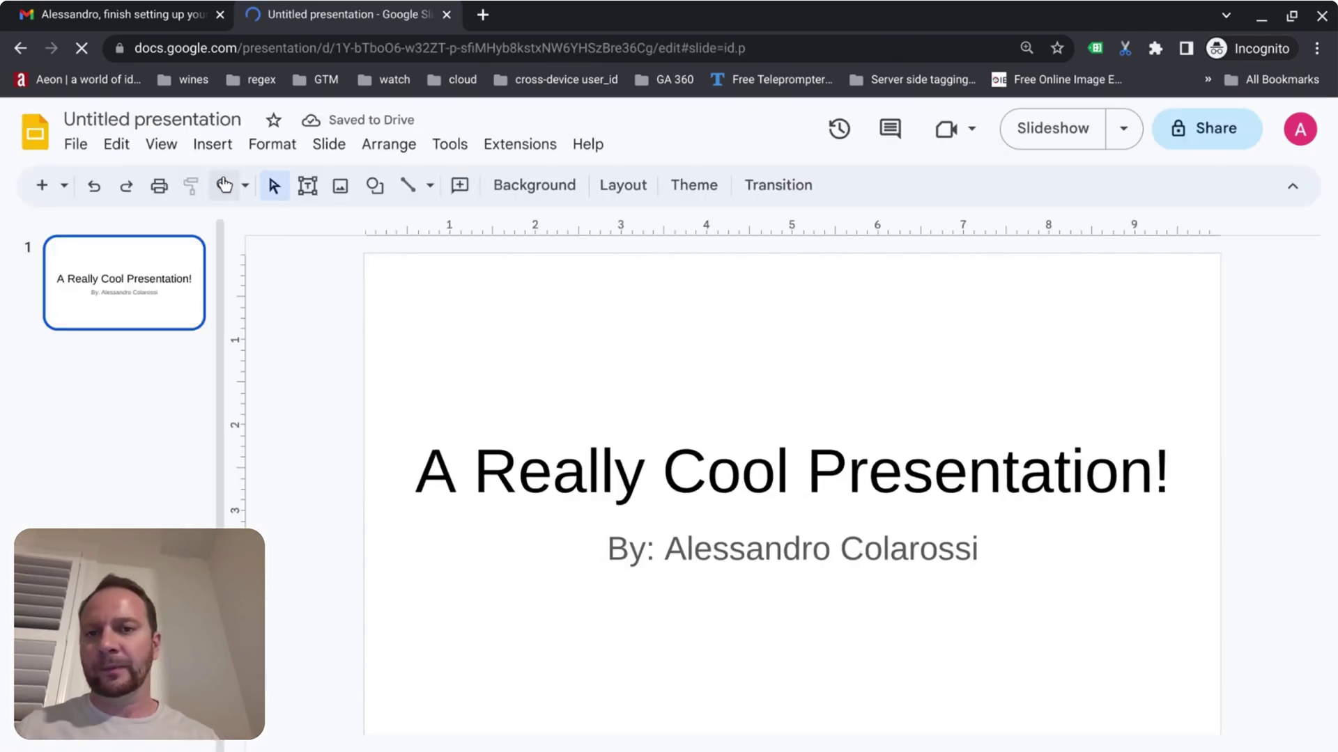
click(210, 120)
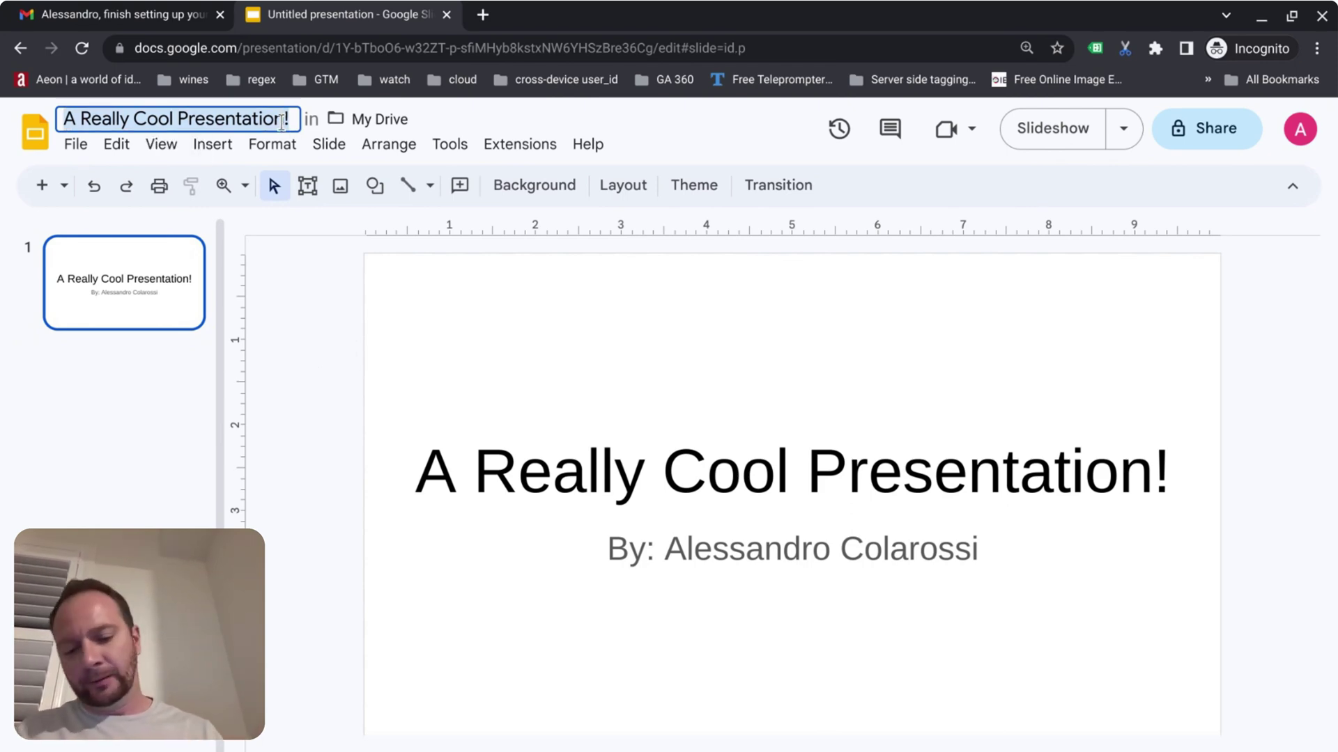
- Name the file 'My first slides presentation', close it, and return to the Gmail welcome message
text(My first )
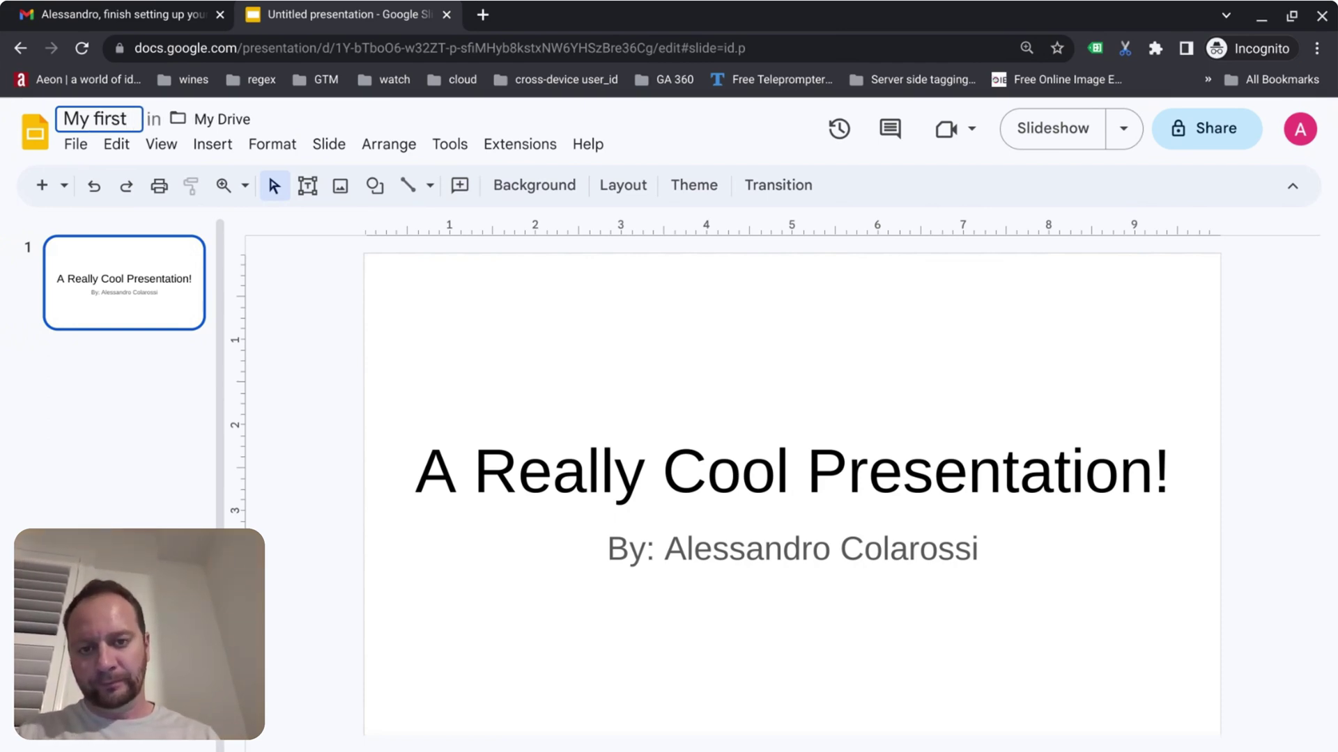
text(slides pre)
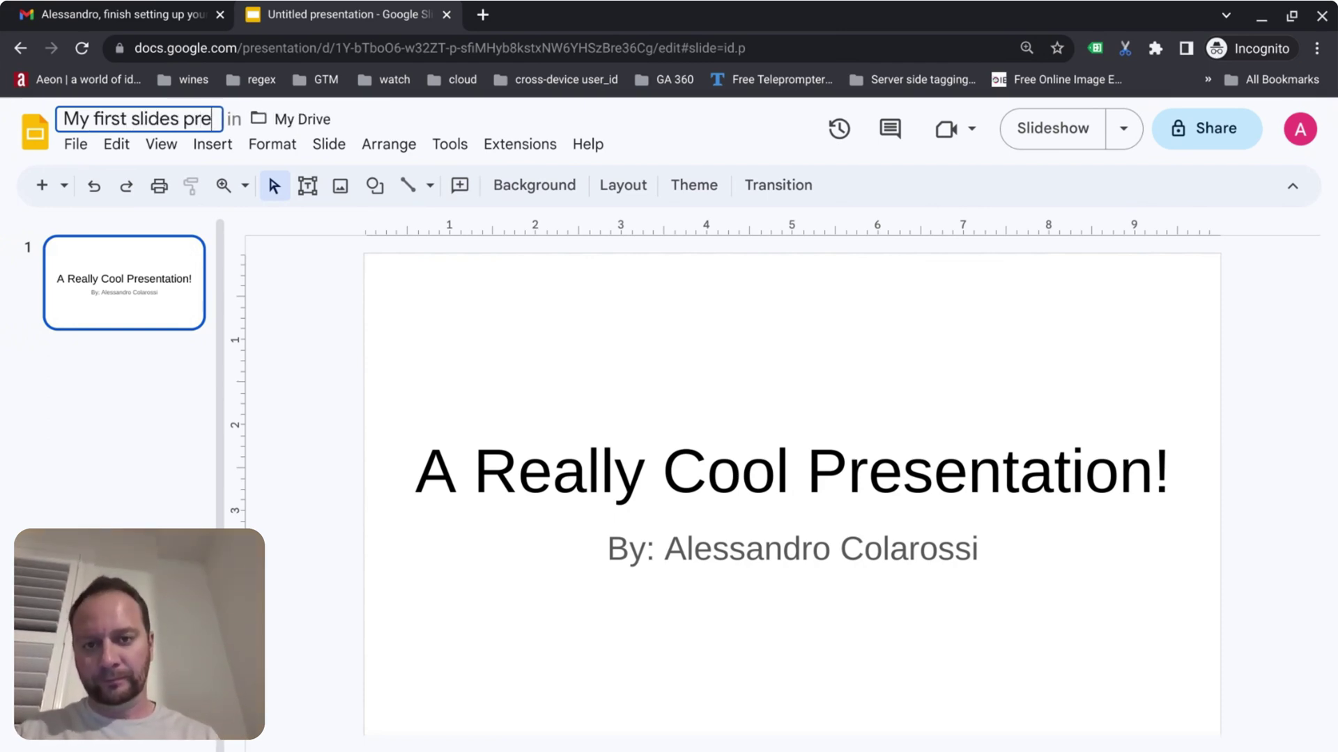
text(sentation)
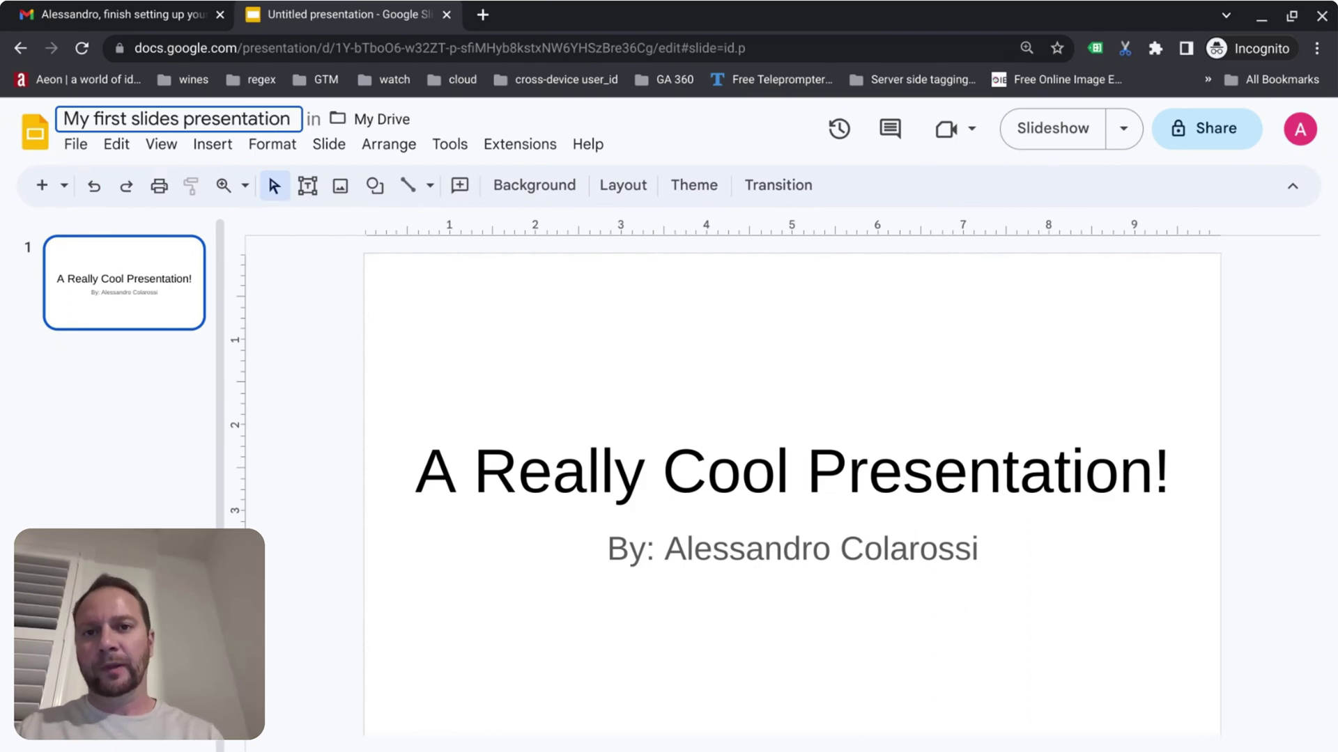
click(298, 349)
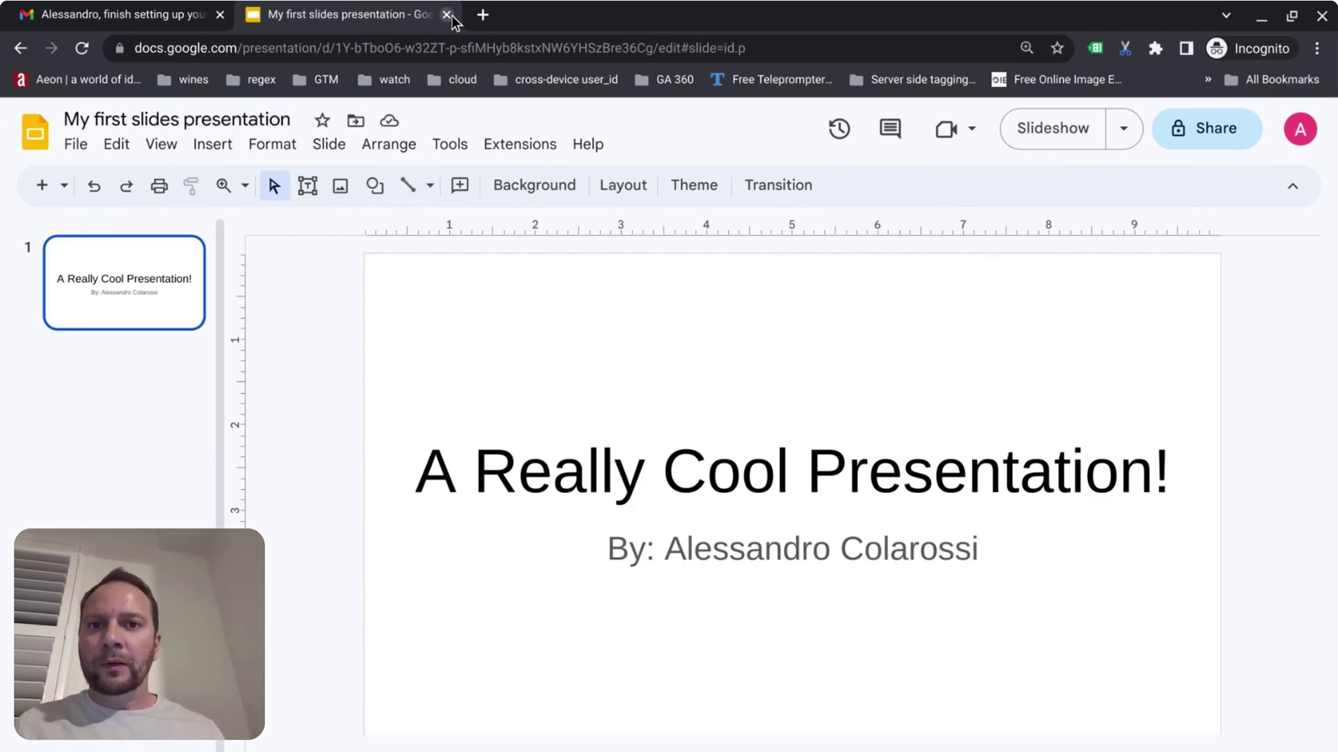
click(447, 15)
click(1307, 127)
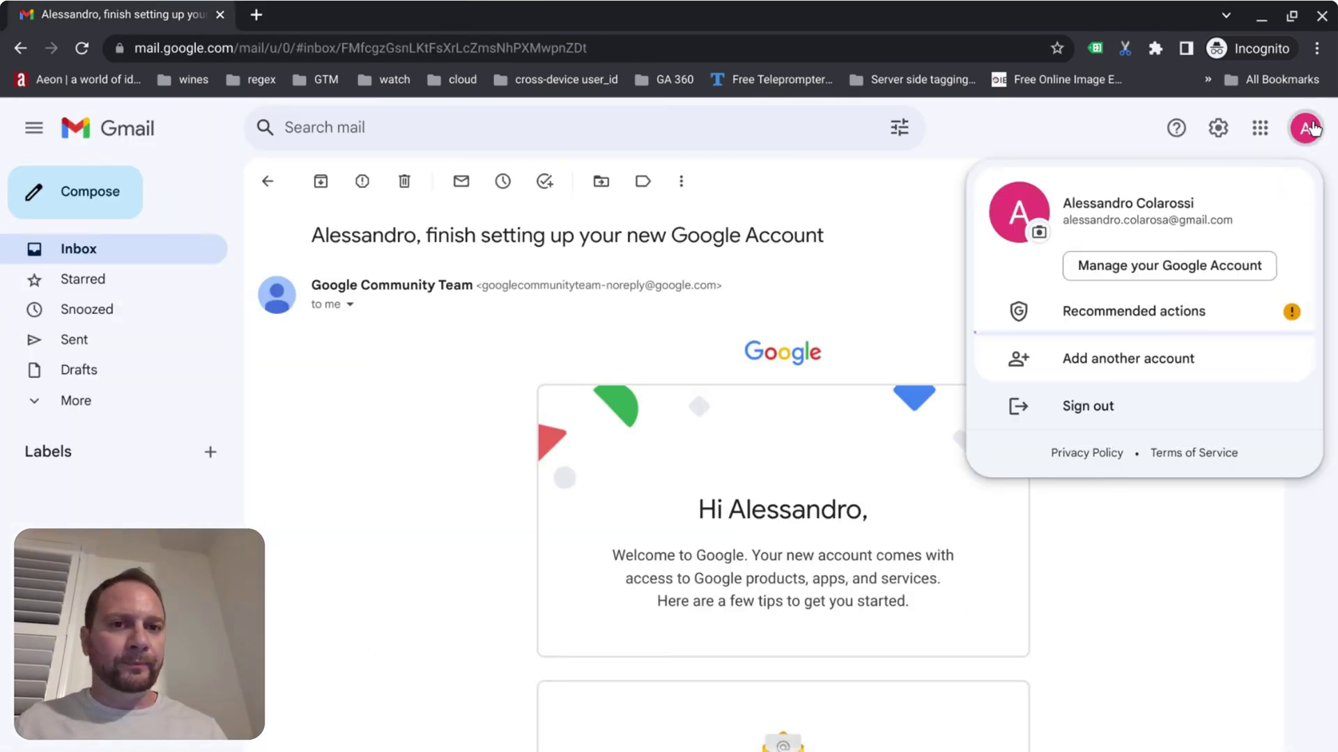
click(854, 299)
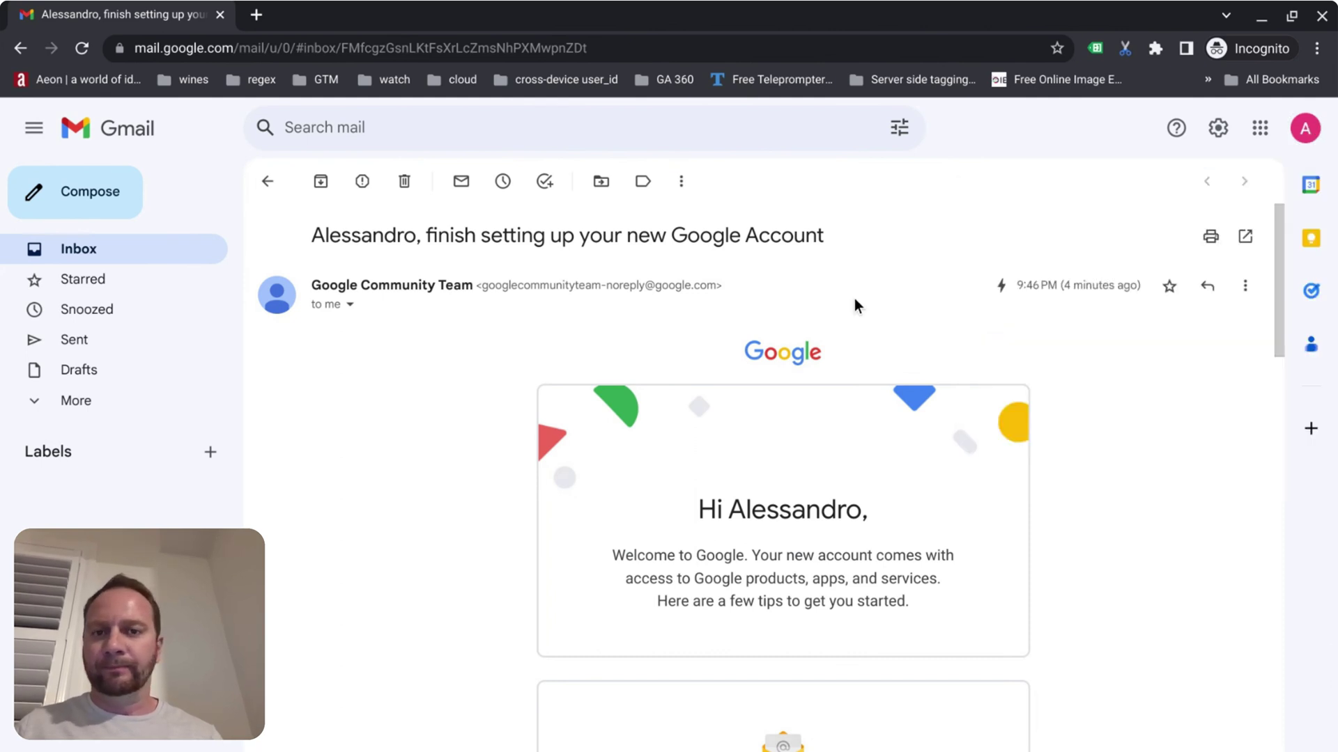